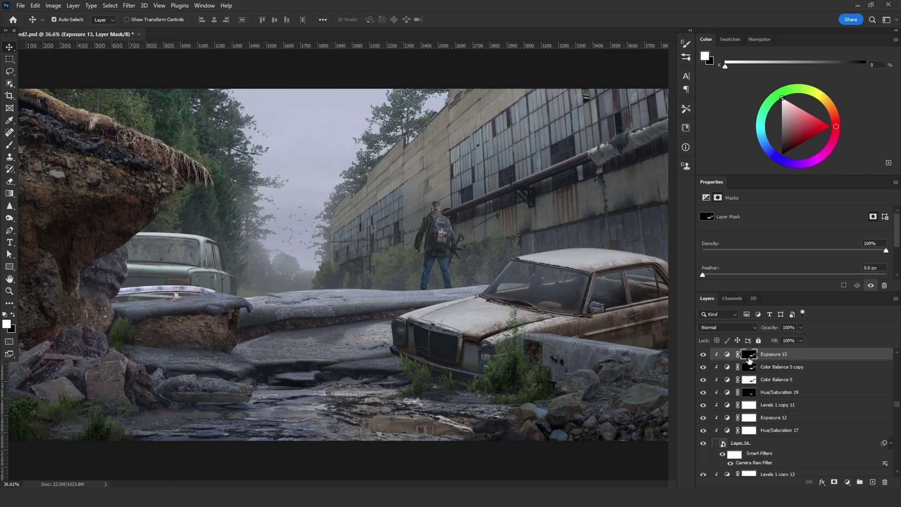
Compare the car with Exposure 13 on and off, and examine its mask up close in mask view
left_click(703, 355)
left_click(703, 355)
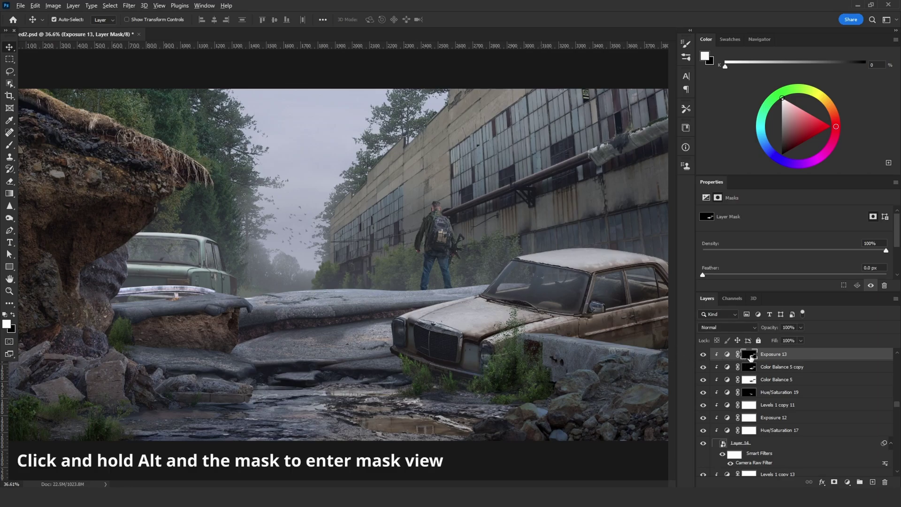
left_click(751, 357, "alt")
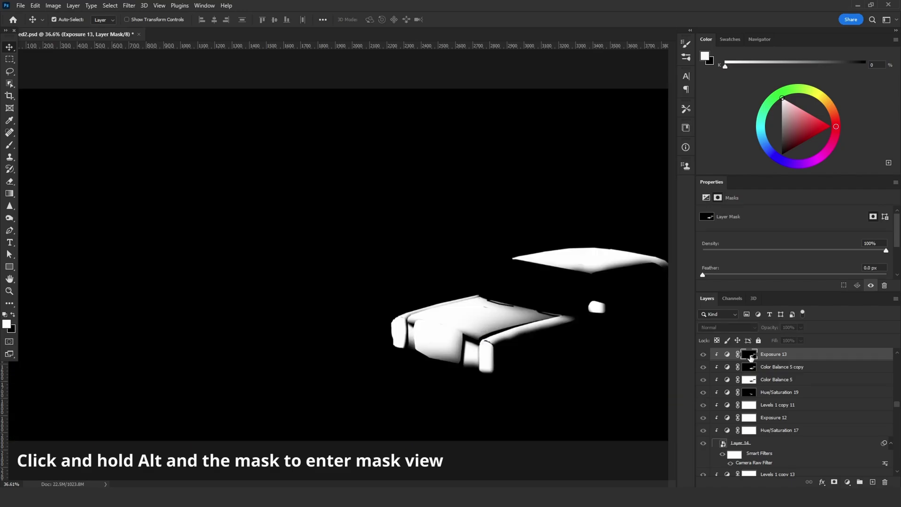
key("ctrl+plus")
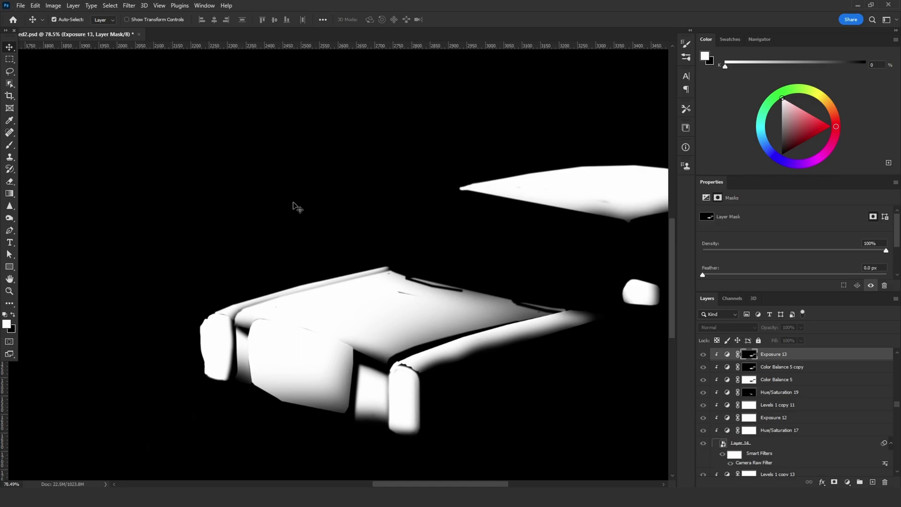
scroll(310, 235, "up", 8)
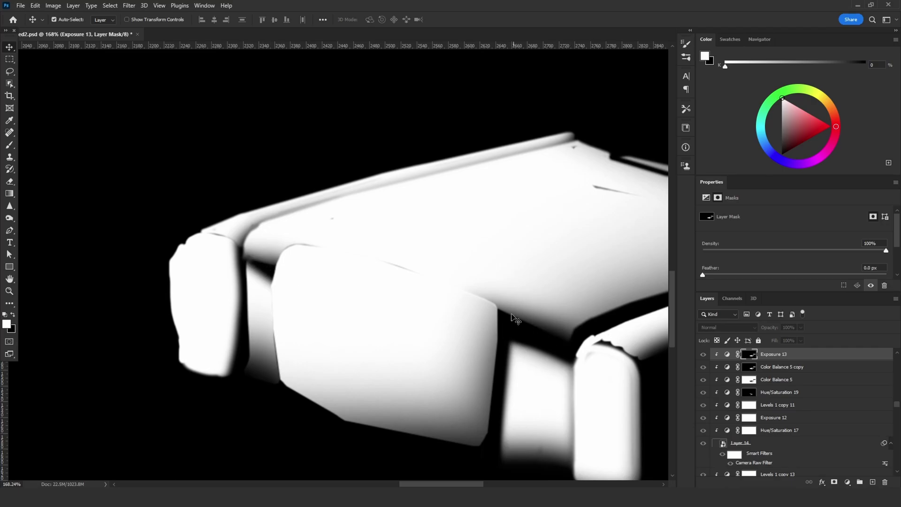
scroll(479, 323, "down", 5)
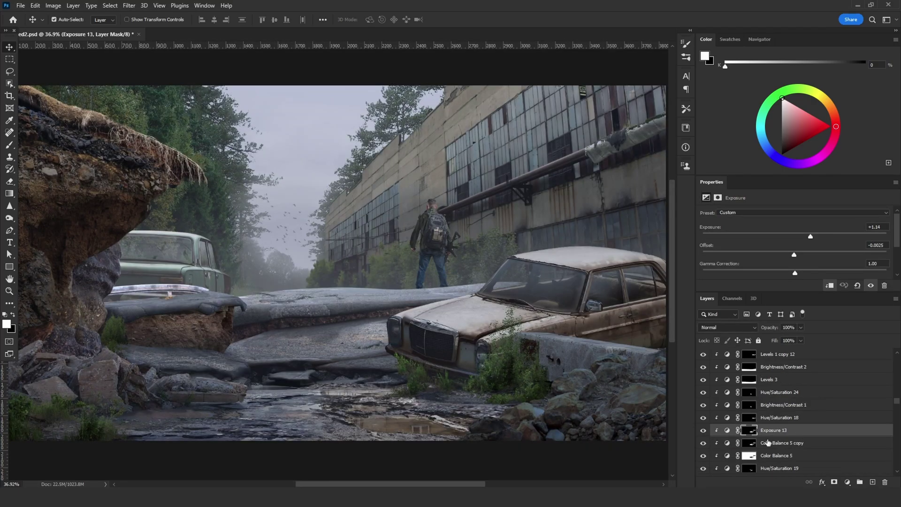
Select the car's layers from Layer 17 down to Layer 14 and filter the layer list to show only Selected layers
scroll(784, 372, "up", 2)
scroll(783, 372, "up", 4)
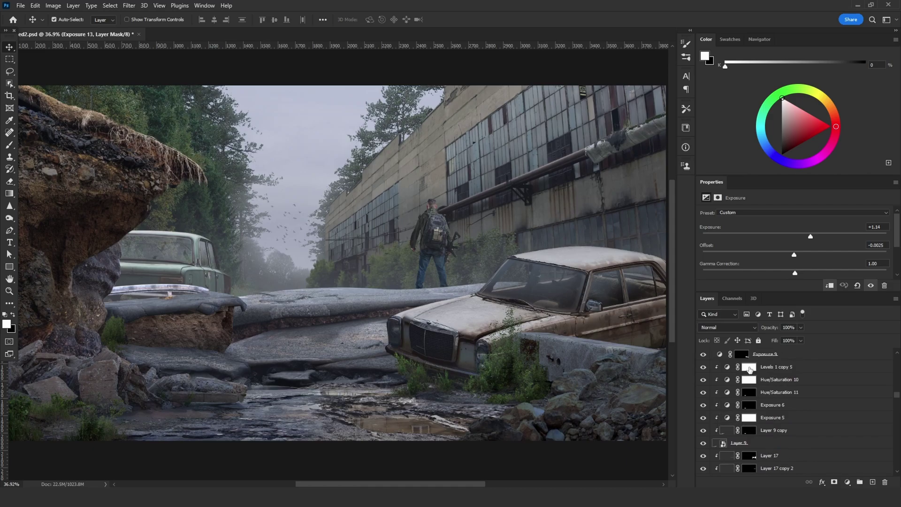
scroll(746, 428, "down", 5)
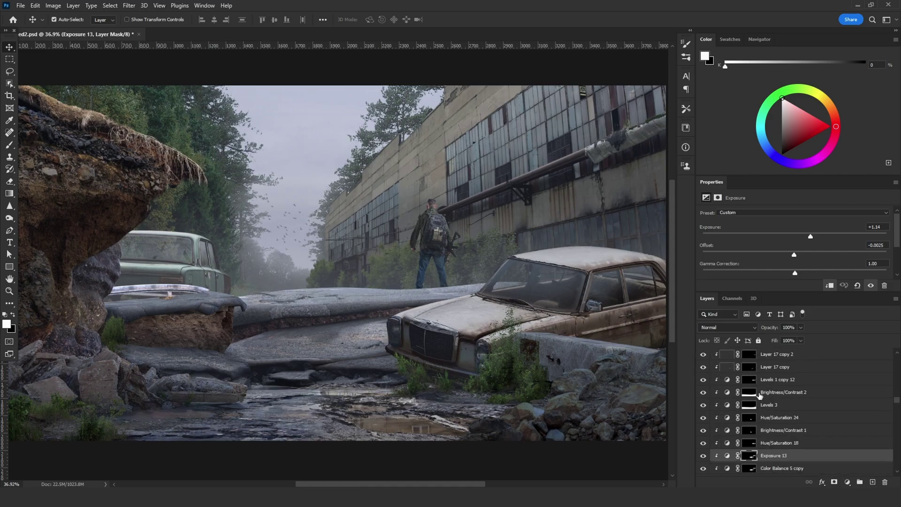
left_click(766, 383)
scroll(759, 423, "down", 5)
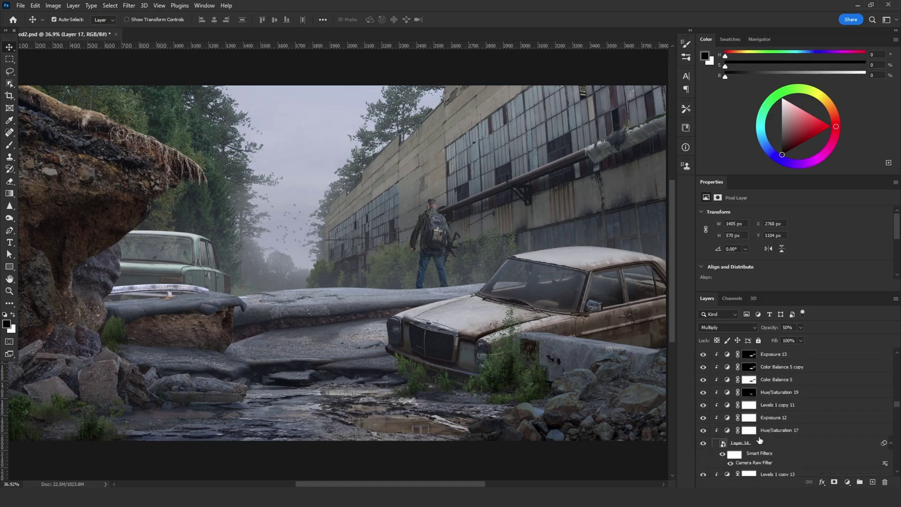
left_click(757, 445, "shift")
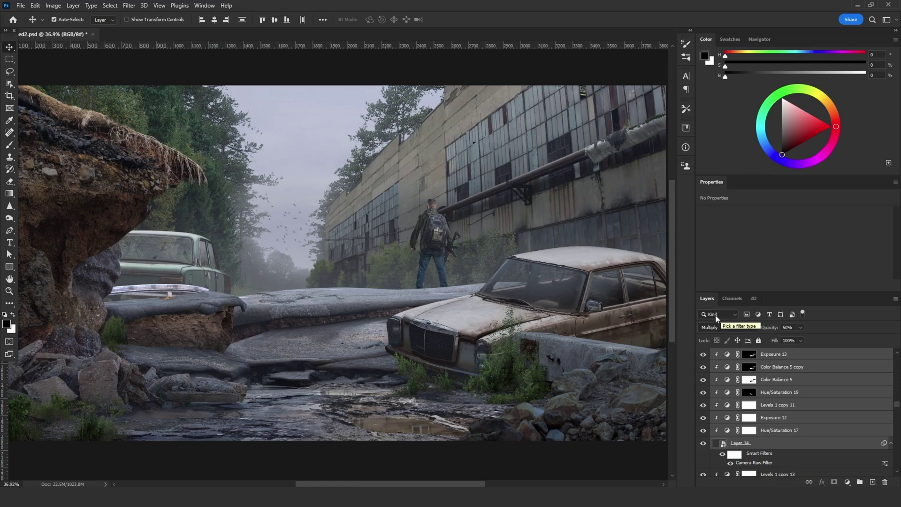
left_click(716, 318)
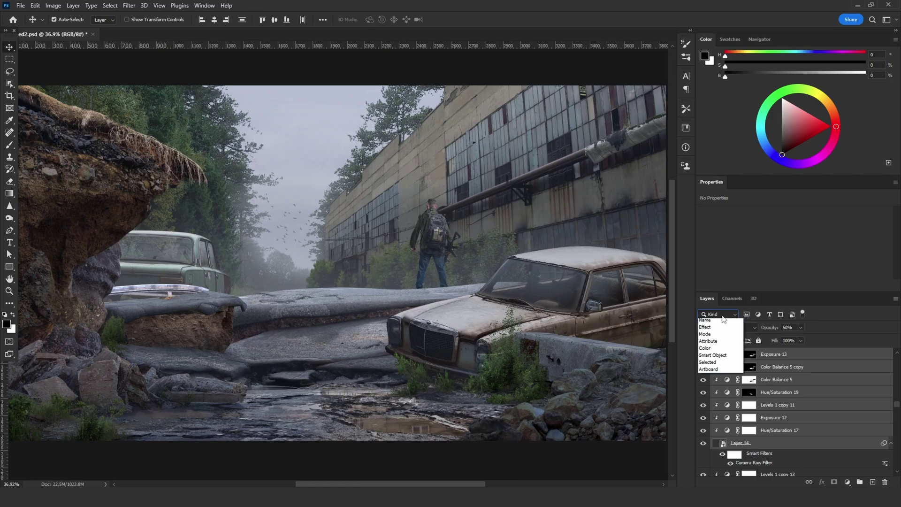
left_click(712, 372)
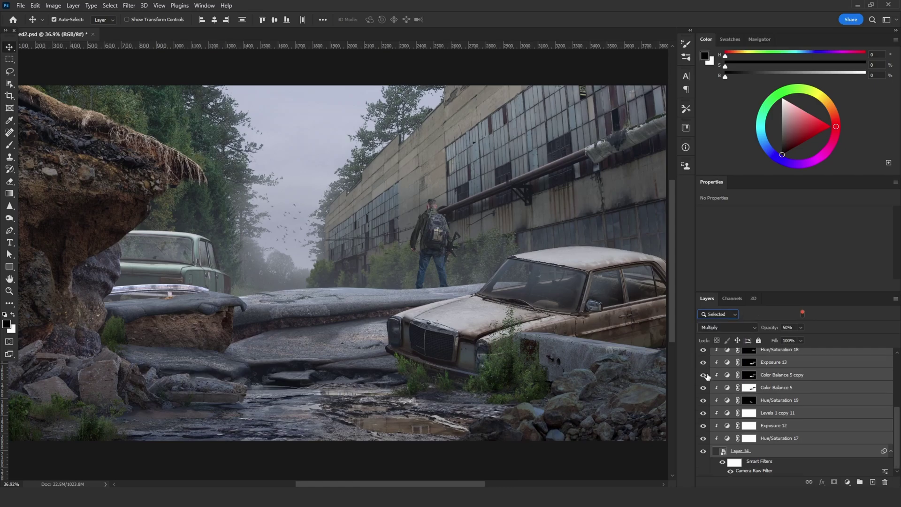
Hide the clipped layers from Layer 17 down to Exposure 13, keeping Color Balance 5 copy and those beneath it visible
left_click(778, 357)
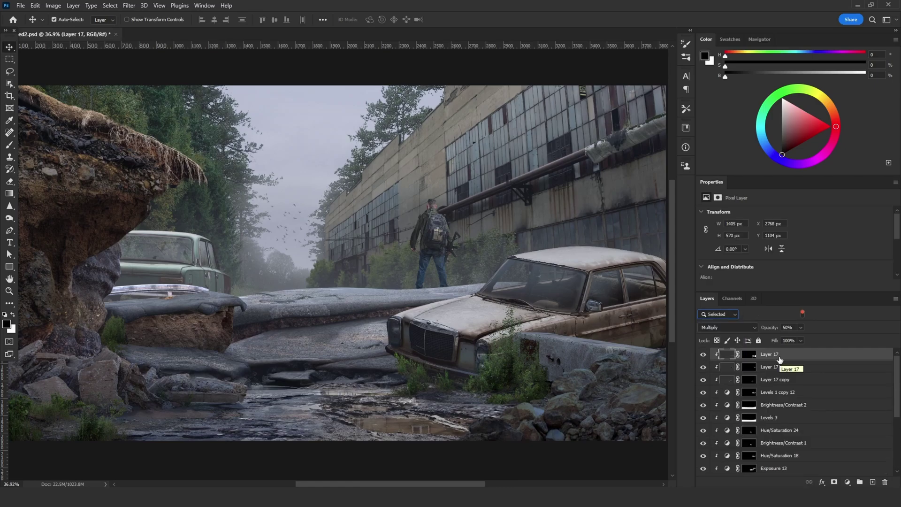
scroll(779, 390, "down", 4)
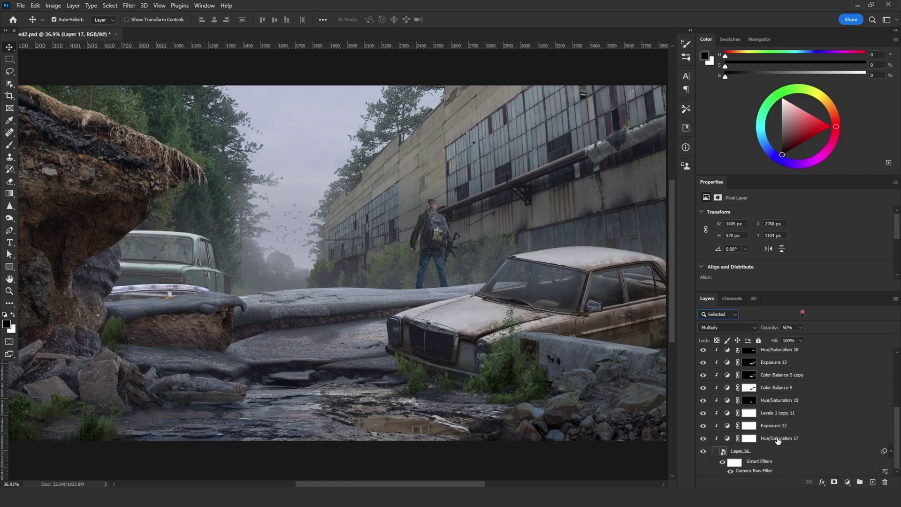
left_click(764, 452)
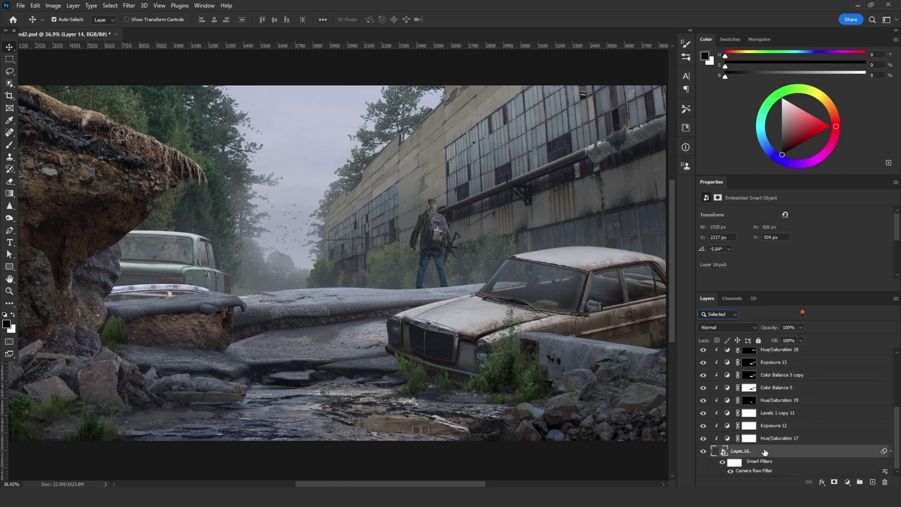
left_click(770, 440)
scroll(763, 440, "up", 1)
left_click(703, 450)
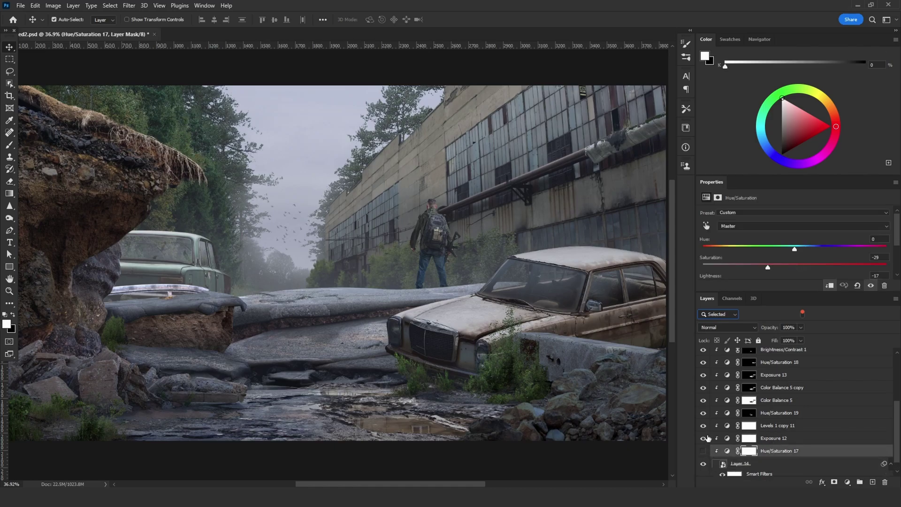
left_click_drag(706, 436, 701, 351)
scroll(702, 400, "up", 2)
left_click_drag(703, 412, 702, 351)
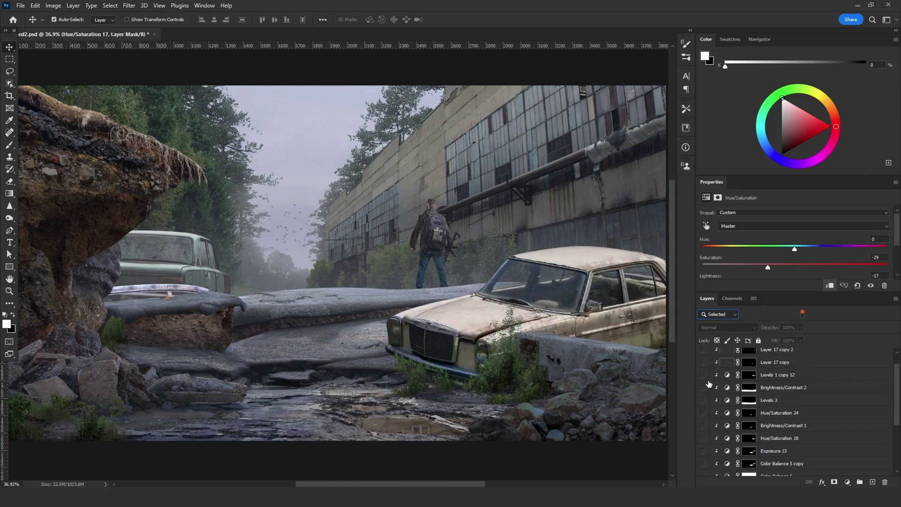
scroll(709, 384, "down", 3)
left_click(703, 392)
Add an Exposure adjustment set to +1.77 above Color Balance 5 copy and invert its mask to black
left_click(782, 392)
left_click(847, 482)
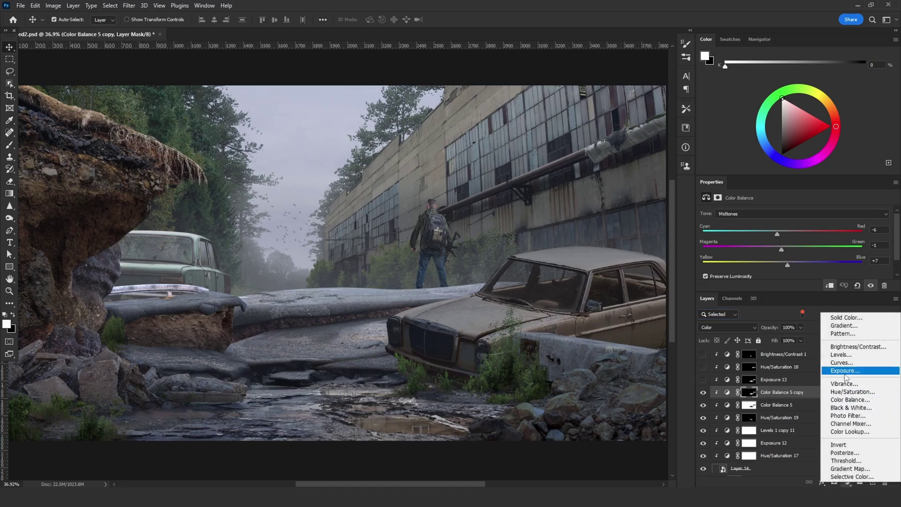
left_click(845, 373)
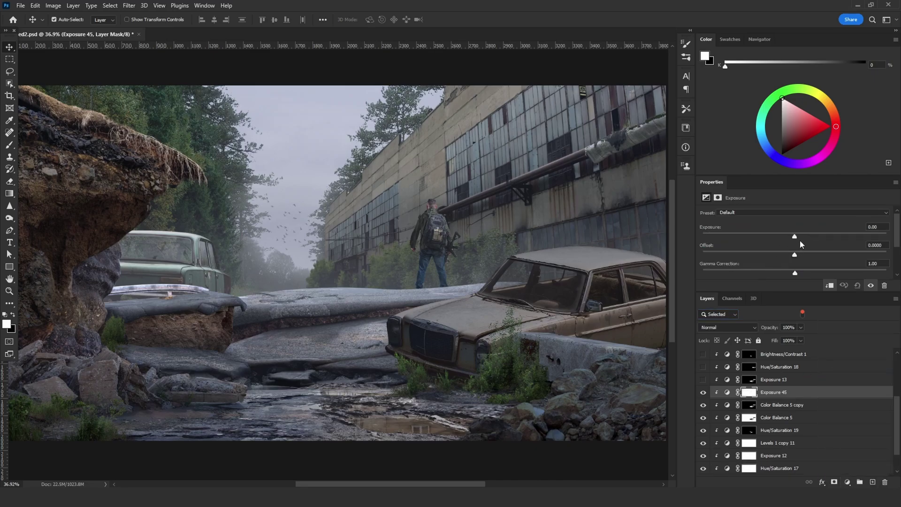
left_click_drag(795, 240, 819, 239)
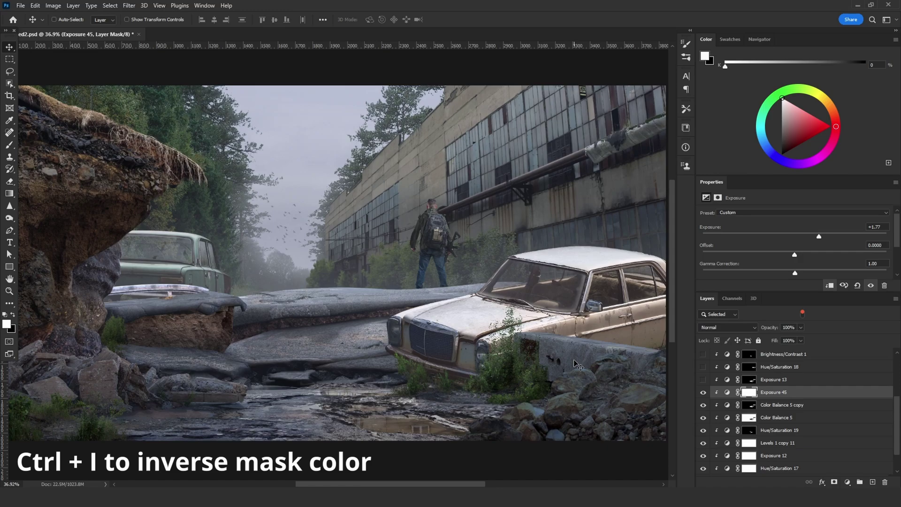
key("ctrl+i")
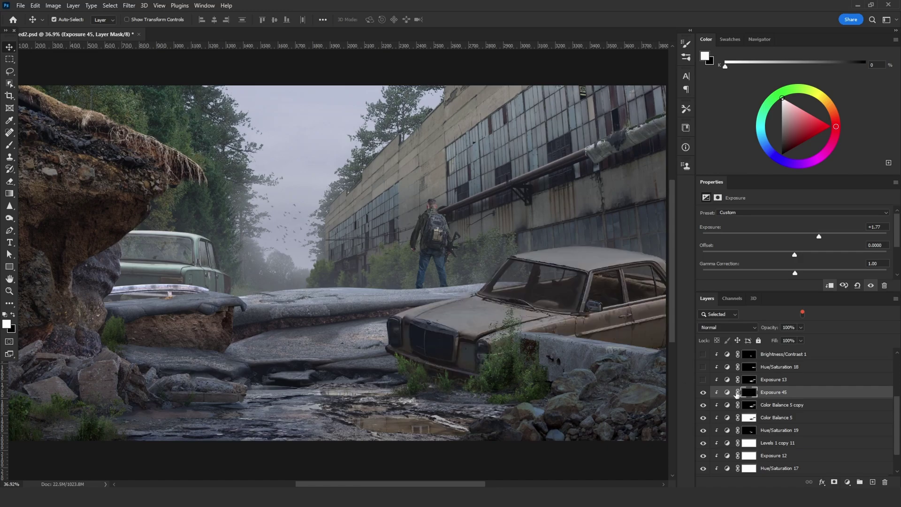
With the Brush tool active, enter Quick Mask mode and invert the quick mask so red covers the whole image
left_click(9, 145)
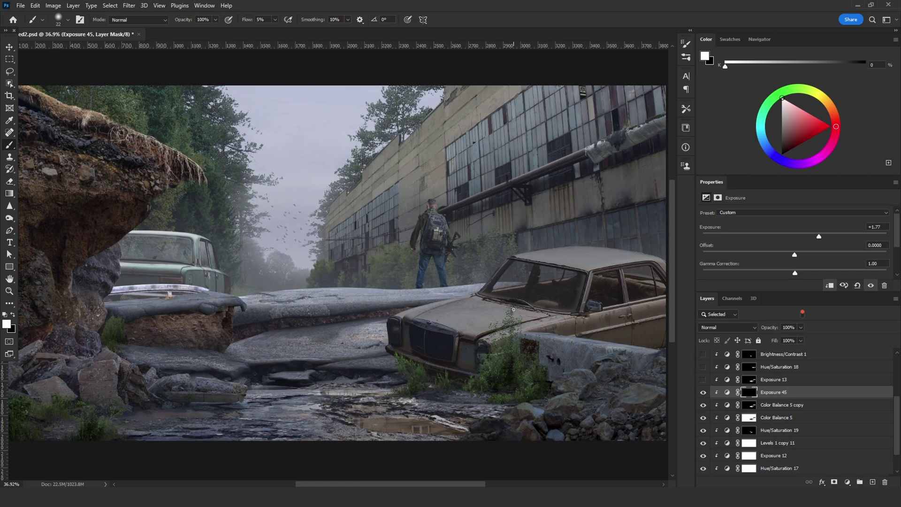
key("q")
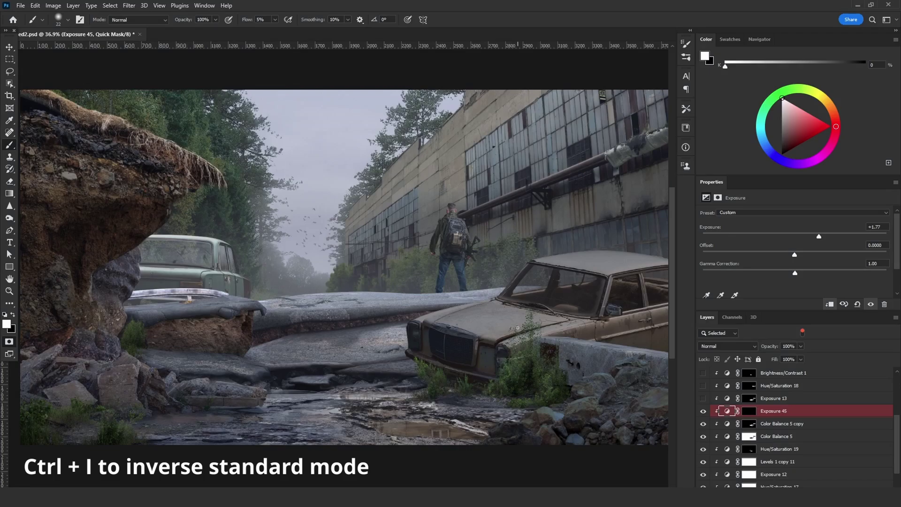
key("ctrl+i")
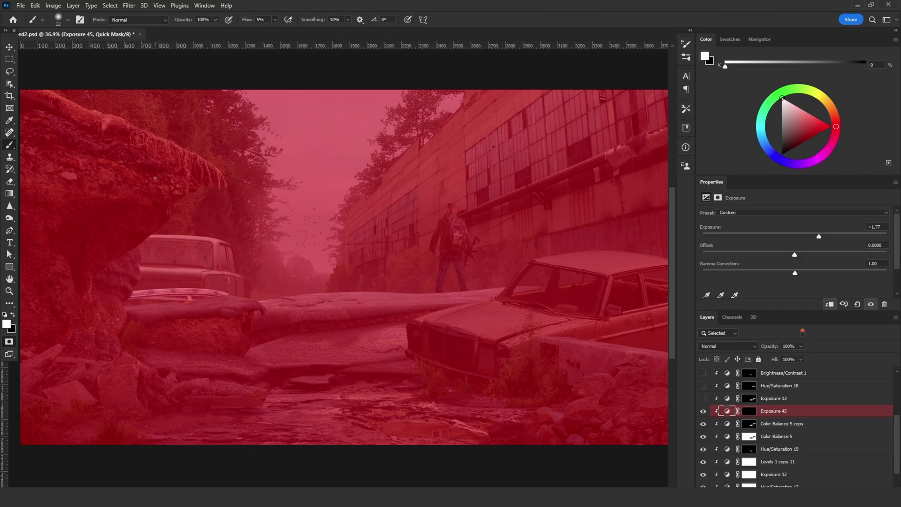
Set a round brush to 100% hardness and 100% flow, with white as the foreground color
scroll(631, 329, "up", 1)
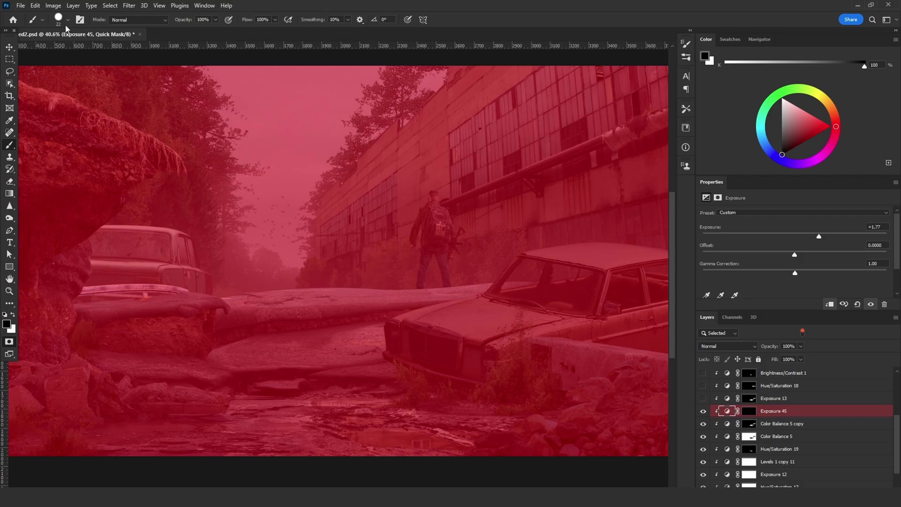
left_click(68, 20)
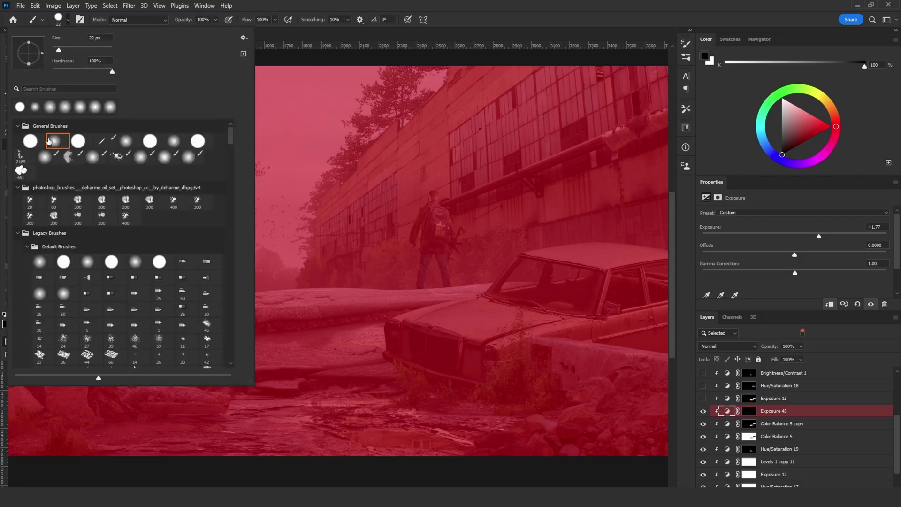
left_click(50, 139)
left_click_drag(55, 73, 112, 73)
right_click(315, 219, "alt")
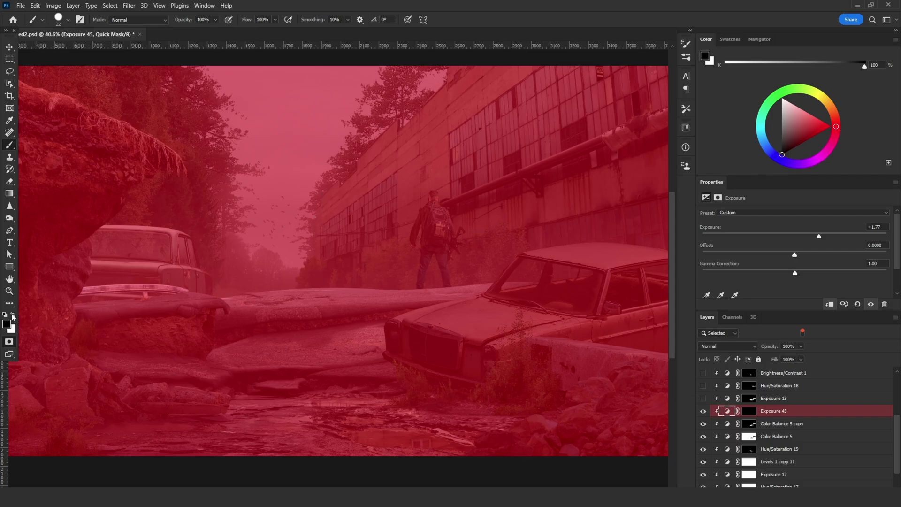
left_click(13, 317)
Paint the quick mask away with white along the rusty car hood's front edge, just above the grille
scroll(552, 331, "up", 4)
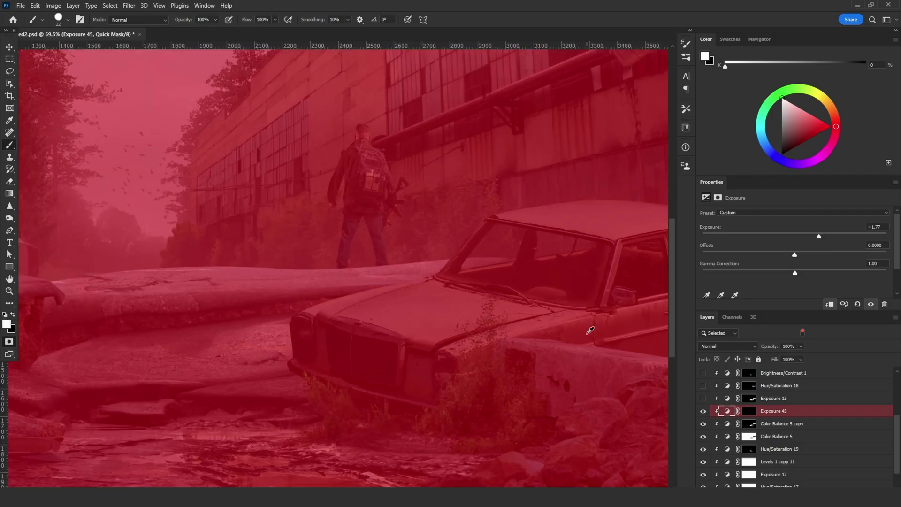
scroll(184, 300, "up", 2)
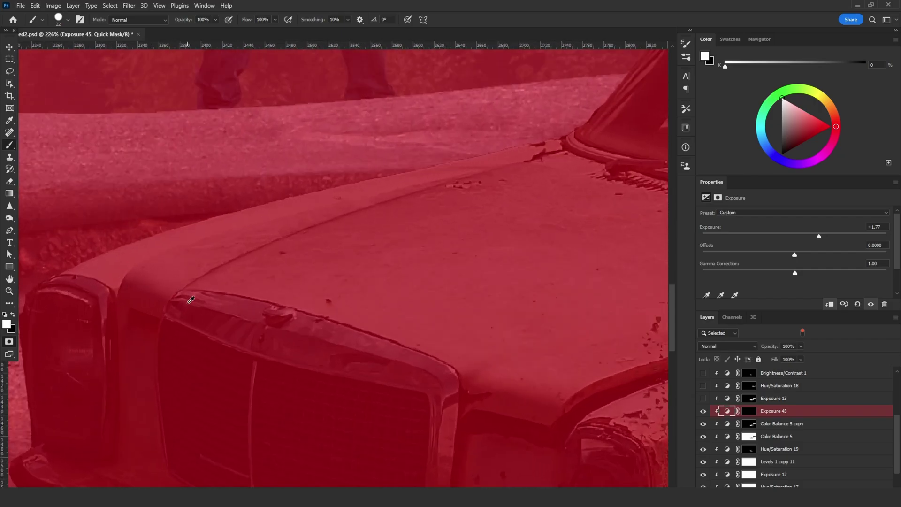
scroll(189, 270, "up", 2)
scroll(328, 323, "up", 2)
left_click_drag(324, 327, 312, 327)
mouse_move(522, 402)
left_mouse_down()
mouse_move(518, 380)
mouse_move(407, 326)
mouse_move(186, 275)
left_mouse_up()
mouse_move(186, 275)
left_mouse_down()
mouse_move(467, 355)
mouse_move(382, 324)
mouse_move(402, 344)
mouse_move(239, 296)
mouse_move(276, 302)
left_mouse_up()
key("x")
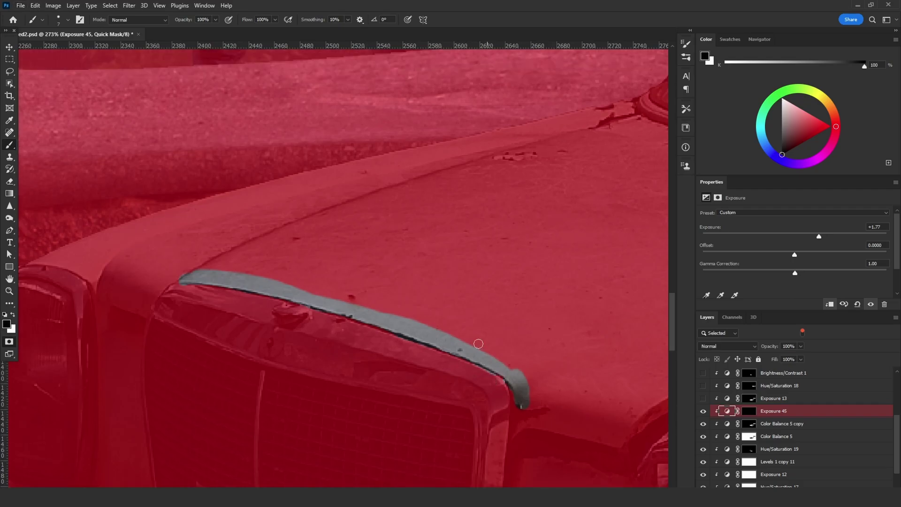
key("x")
Paint the quick mask away along the hood's far side edge, from the grille corner up to the windshield
mouse_move(189, 277)
left_mouse_down()
mouse_move(347, 210)
mouse_move(636, 119)
left_mouse_up()
key("bracketright")
key("bracketright")
key("bracketright")
key("bracketright")
key("bracketright")
key("bracketright")
key("bracketright")
key("bracketright")
key("bracketright")
key("bracketleft")
key("bracketleft")
key("bracketleft")
key("bracketleft")
key("bracketleft")
scroll(413, 230, "down", 3)
scroll(498, 327, "down", 1)
Clear the quick mask along the hood's front corner and its near side edge beside the headlight and fender
left_click_drag(498, 327, 384, 321)
key("bracketright")
key("bracketright")
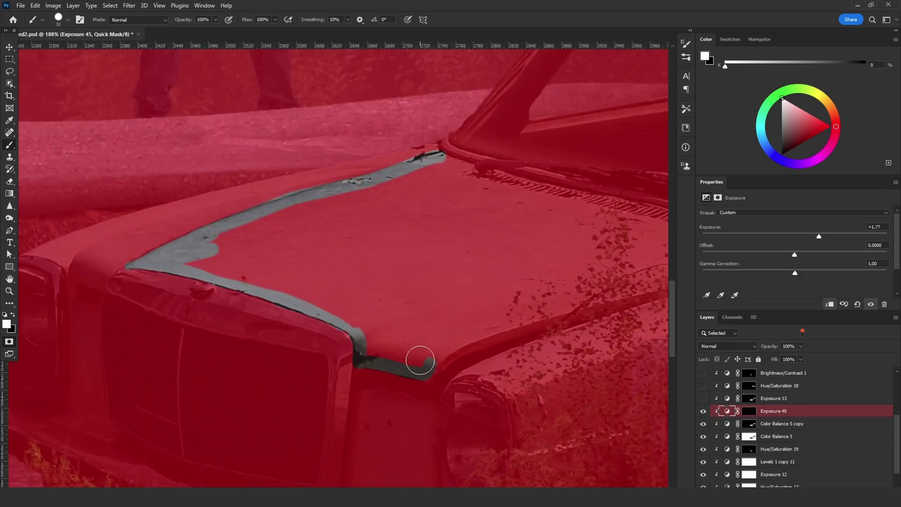
left_click_drag(420, 362, 487, 320)
mouse_move(487, 321)
left_mouse_down()
mouse_move(536, 292)
mouse_move(652, 271)
mouse_move(294, 188)
mouse_move(323, 215)
mouse_move(471, 253)
mouse_move(566, 274)
mouse_move(621, 274)
left_mouse_up()
right_click(292, 197, "alt")
right_click(590, 275, "alt")
Fill in the rest of the hood with white so its whole surface is cleared from the quick mask
left_click_drag(256, 368, 219, 345)
right_click(270, 372, "alt")
mouse_move(274, 339)
left_mouse_down()
mouse_move(82, 285)
mouse_move(392, 252)
mouse_move(157, 258)
mouse_move(215, 288)
mouse_move(253, 287)
left_mouse_up()
scroll(253, 287, "down", 2)
scroll(450, 211, "down", 4)
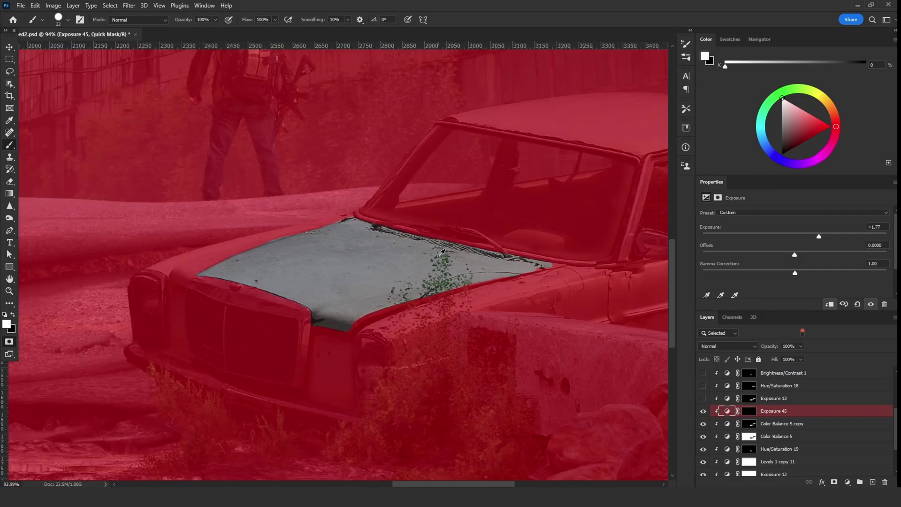
Clear the quick mask with white along the base and straight section of the near windshield wiper, using a 3 px hard brush
scroll(408, 202, "up", 17)
key("x")
right_click(155, 268, "alt")
key("x")
key("bracketleft")
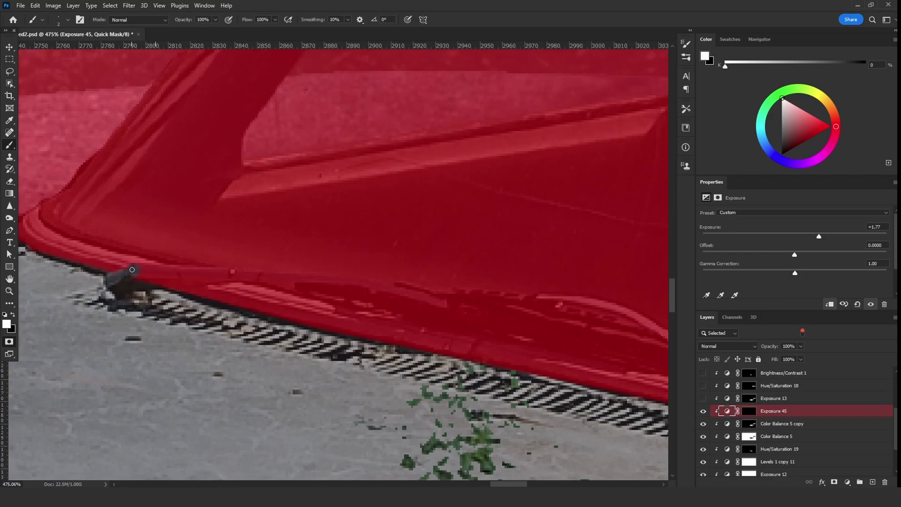
left_click_drag(135, 271, 341, 273)
key("bracketleft")
key("bracketleft")
right_click(342, 273, "alt")
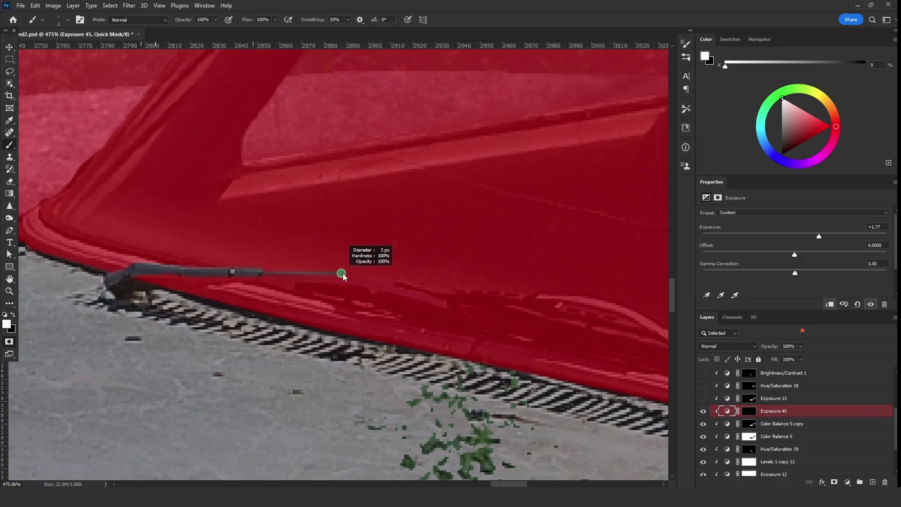
left_click(343, 273, "shift")
key("bracketleft")
key("bracketleft")
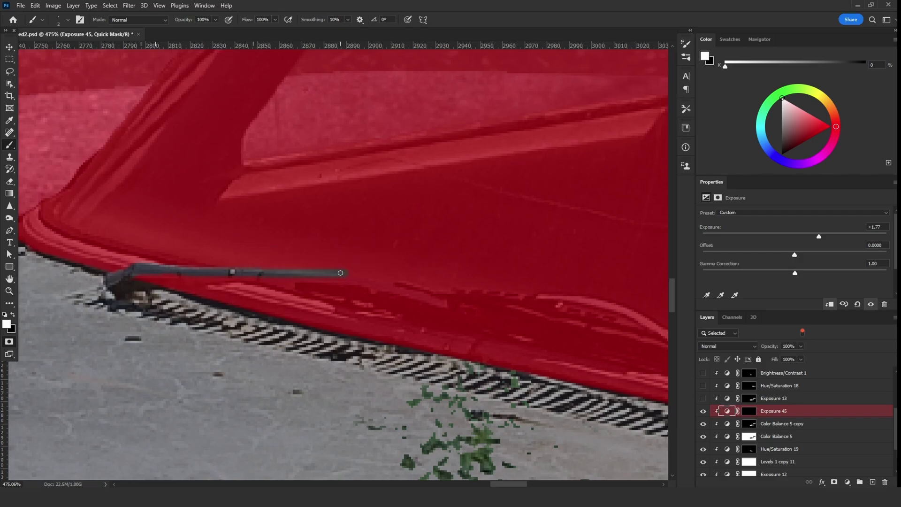
Extend the cleared strip along the wiper's bent far section, down to its tip on the windshield
right_click(349, 275, "alt")
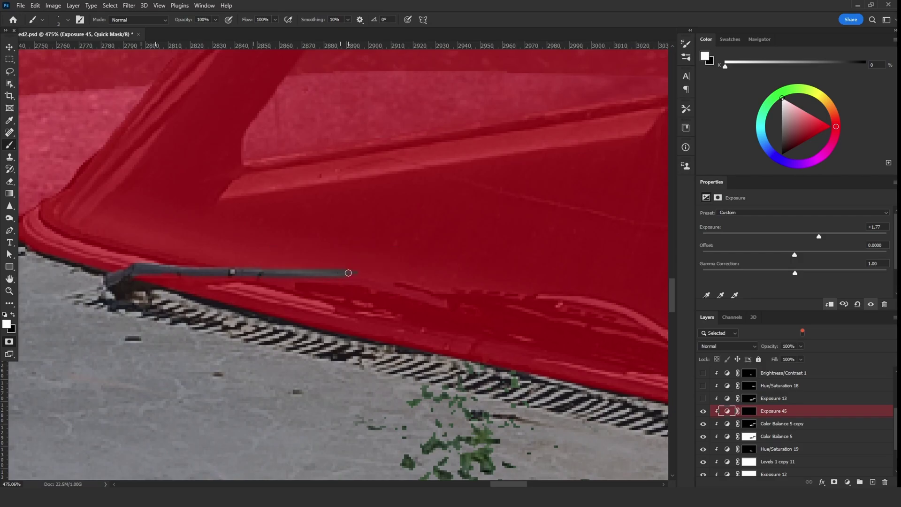
right_click(433, 301, "alt")
left_click(440, 302)
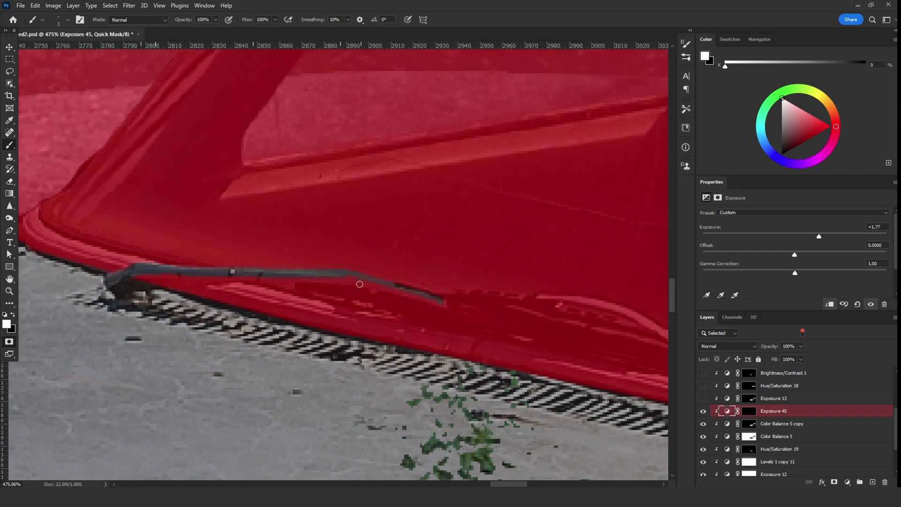
scroll(375, 278, "down", 2)
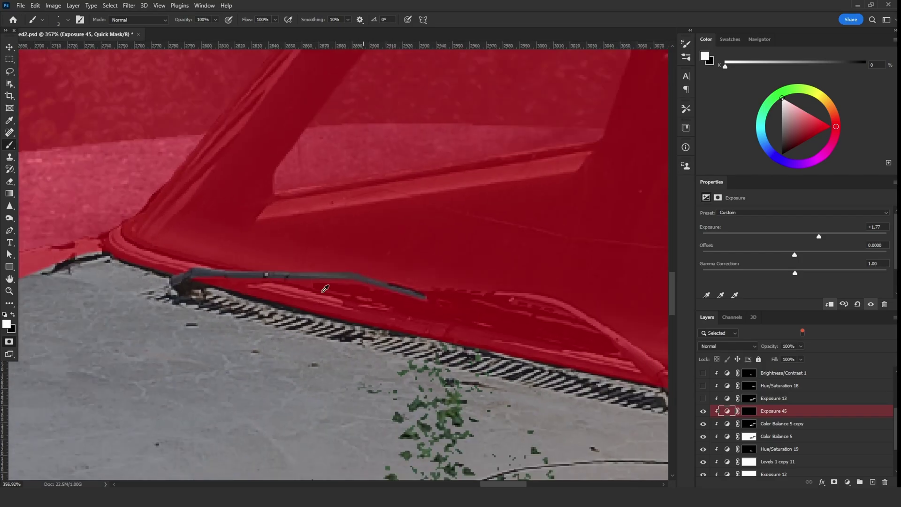
Restore the quick mask with black around the edges of the cleared wiper, using a soft brush of about 8 px
scroll(322, 286, "up", 2)
key("x")
right_click(207, 281, "alt")
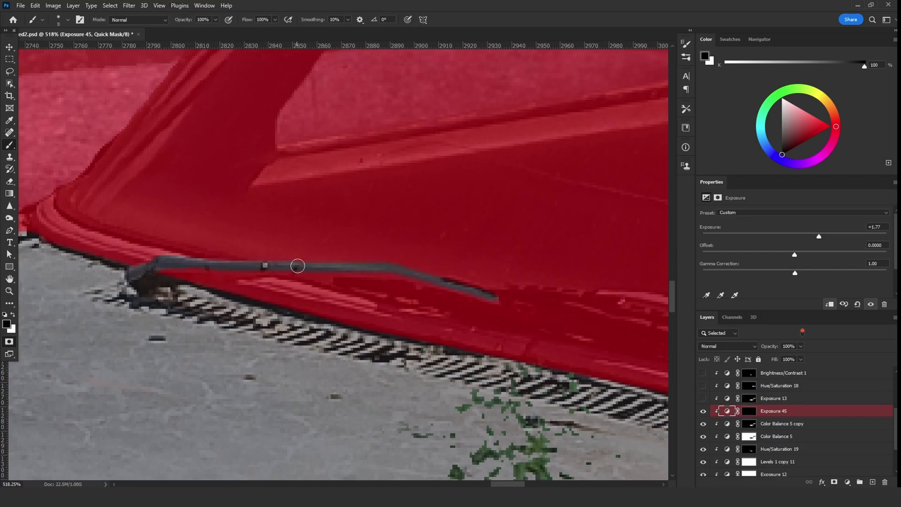
right_click(298, 265, "alt")
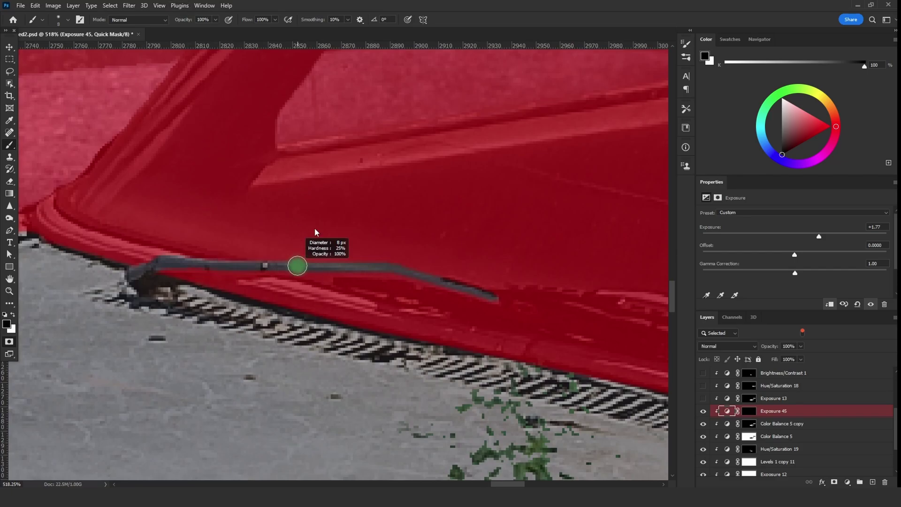
left_click_drag(310, 194, 309, 337)
mouse_move(311, 178)
left_mouse_down()
mouse_move(312, 121)
mouse_move(310, 259)
left_mouse_up()
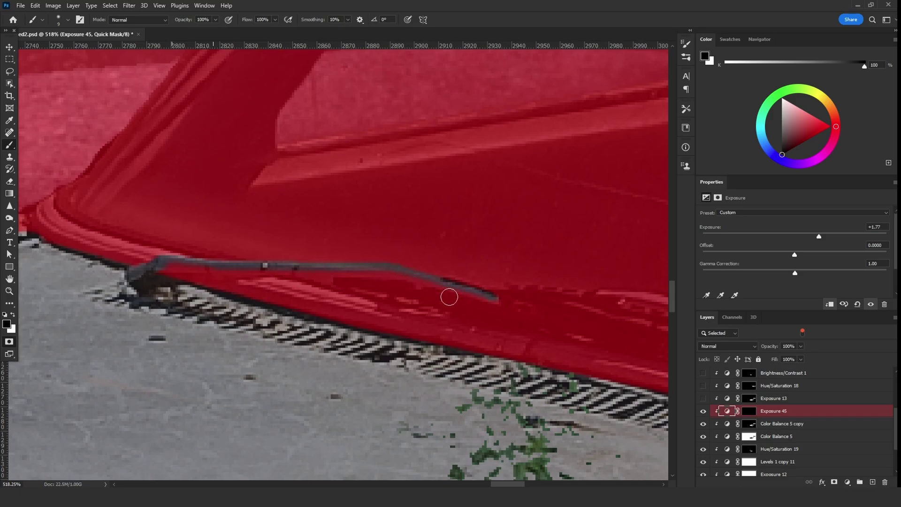
Clear the remaining quick mask with white at the hood's far rear corner, beside the base of the windshield pillar
scroll(507, 314, "down", 2)
scroll(146, 216, "down", 2)
scroll(153, 233, "up", 1)
key("x")
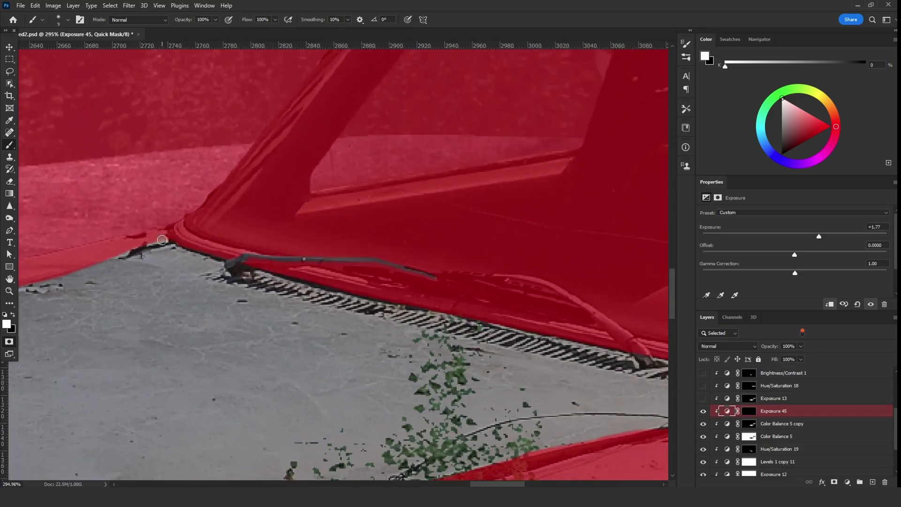
left_click_drag(162, 237, 146, 243)
Mask out the dark shadowed front corner of the hood with black, in a straight line between the grille corner and the headlight
key("x")
scroll(436, 169, "down", 5)
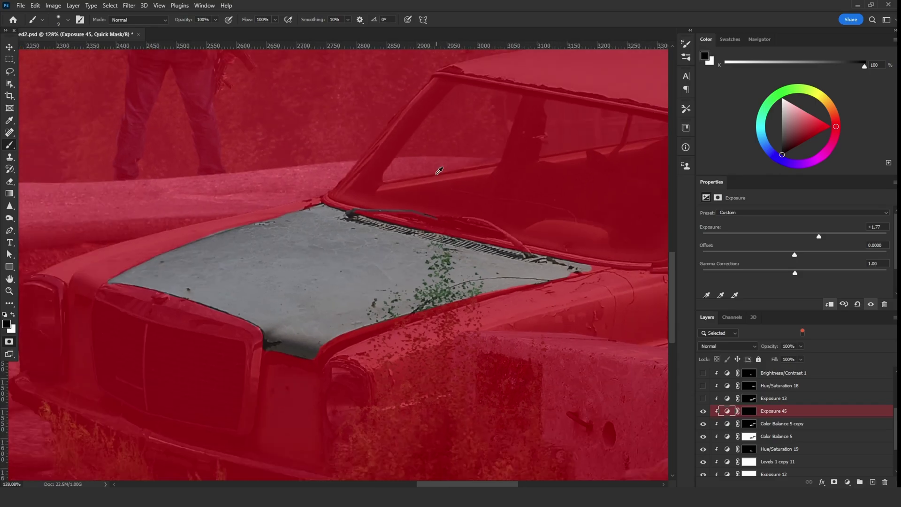
scroll(328, 261, "up", 7)
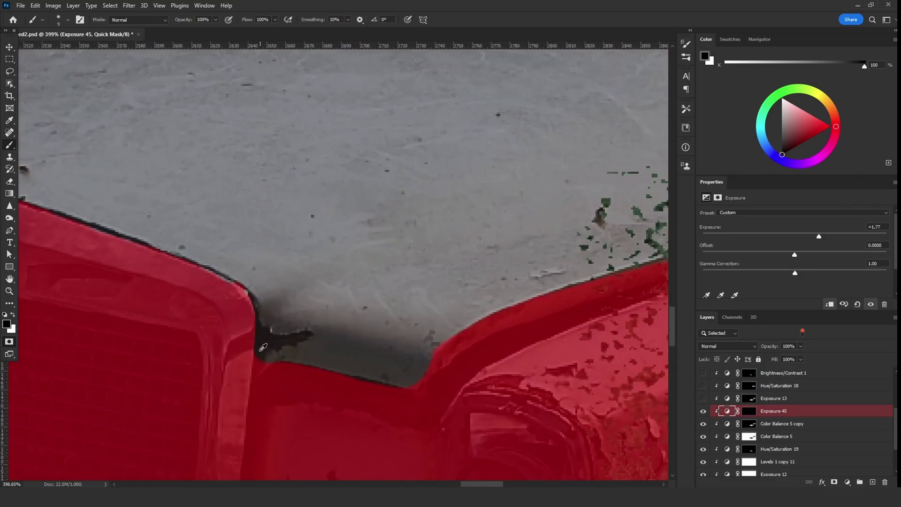
left_click_drag(242, 310, 345, 275)
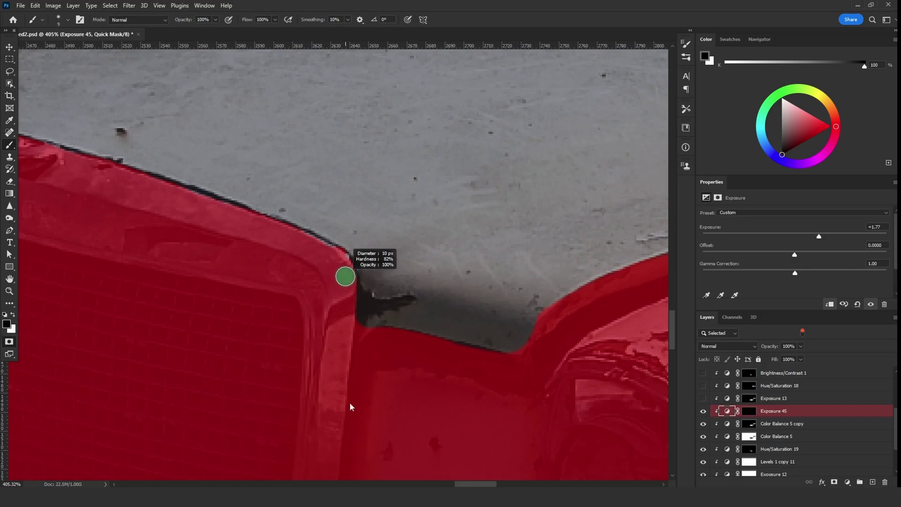
left_click_drag(345, 268, 339, 268)
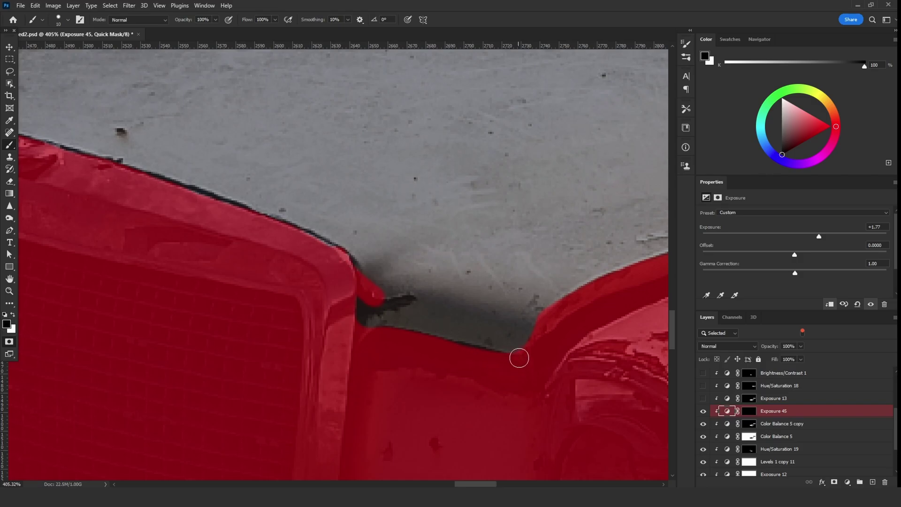
left_click(519, 357, "shift")
right_click(459, 352, "alt")
mouse_move(492, 359)
left_mouse_down()
mouse_move(356, 310)
mouse_move(384, 311)
mouse_move(360, 313)
left_mouse_up()
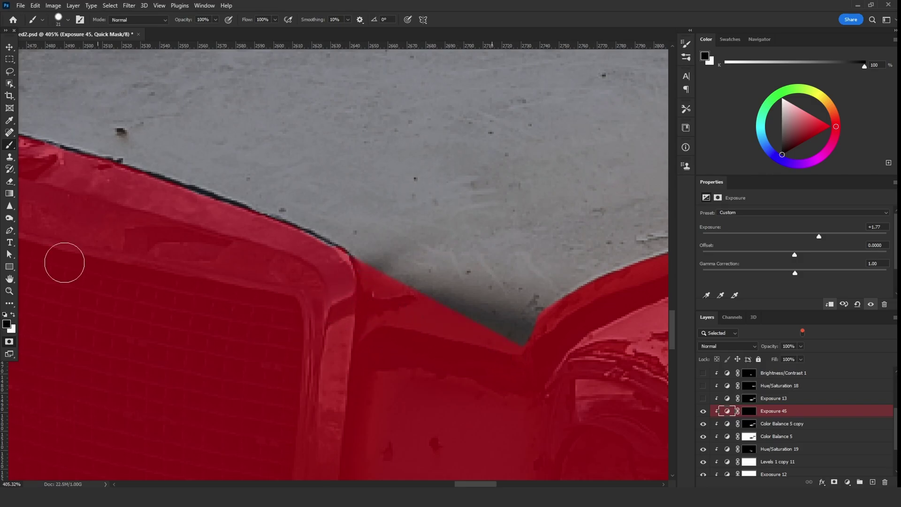
Blend the quick mask's hard edge at the hood's front corner using an enlarged Smudge tool at 50% strength
left_click(9, 218)
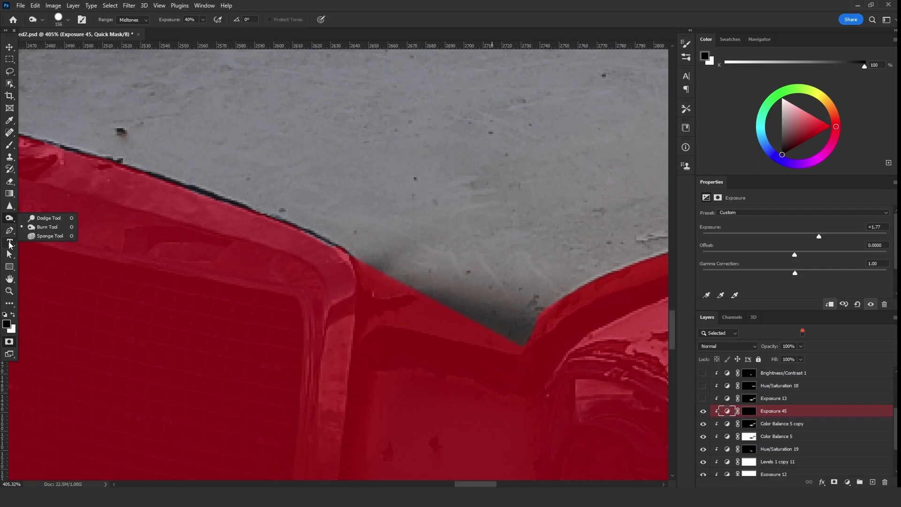
left_click(10, 242)
left_click(10, 254)
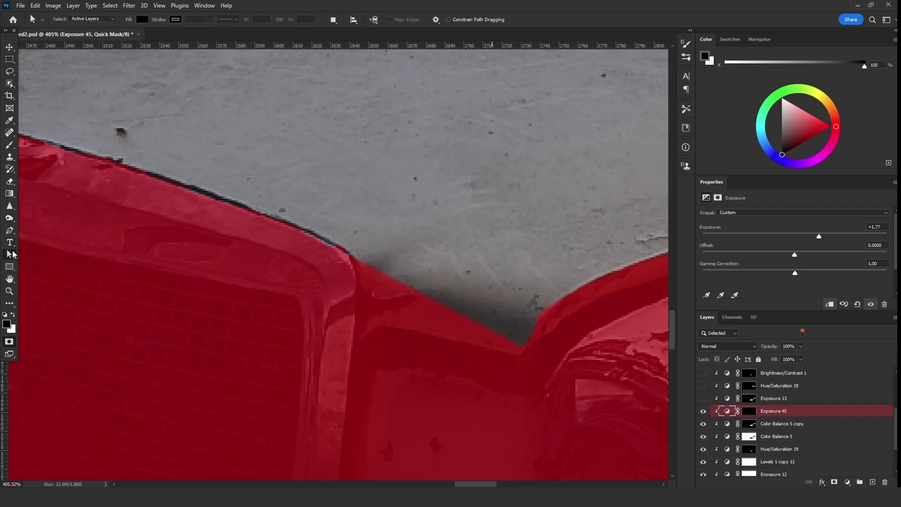
left_click(11, 211)
left_click(47, 226)
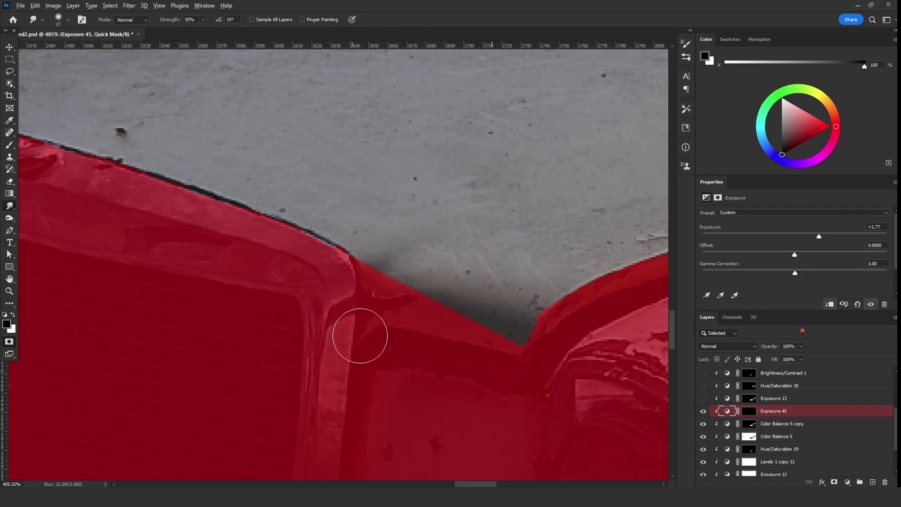
key("bracketright")
key("bracketright")
key("bracketright")
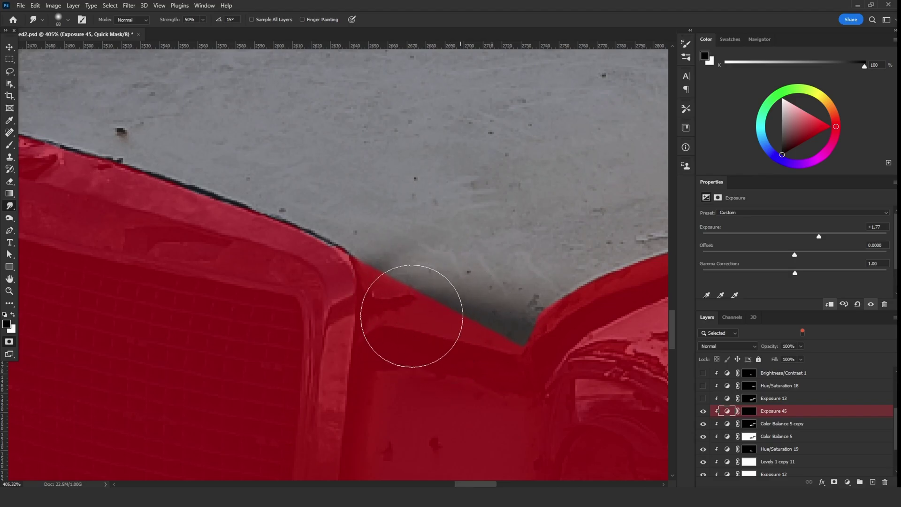
right_click(522, 356, "alt")
mouse_move(478, 356)
left_mouse_down()
mouse_move(482, 326)
mouse_move(479, 366)
mouse_move(485, 325)
mouse_move(439, 321)
left_mouse_up()
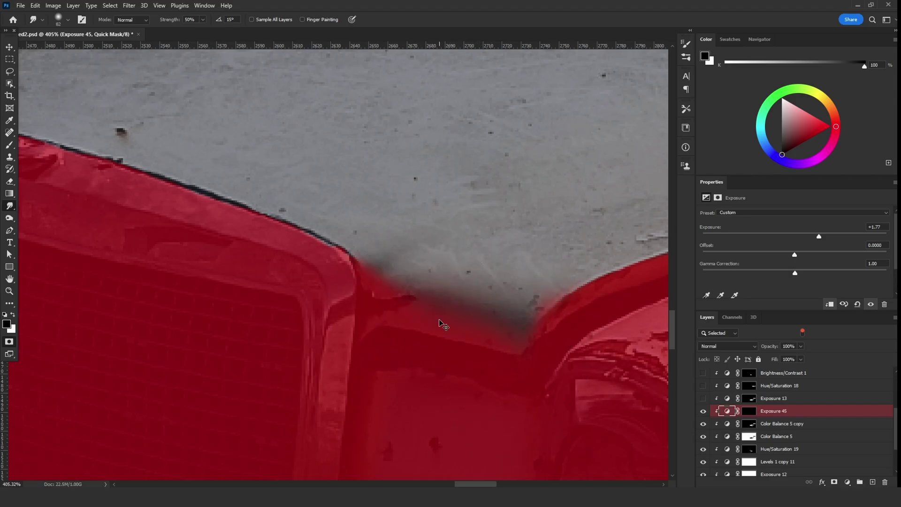
Fade the quick mask softly back over the hood's near side and rear corner using a large soft black brush
left_click(9, 145)
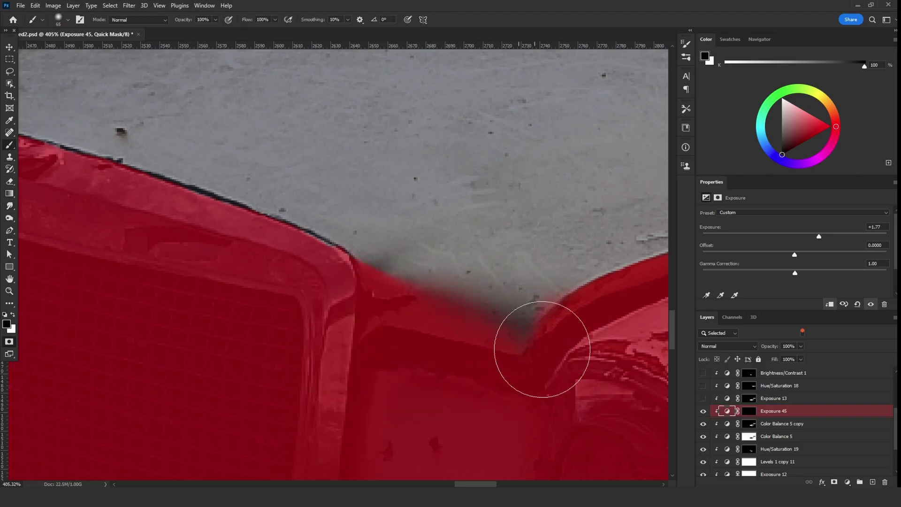
scroll(516, 329, "down", 5)
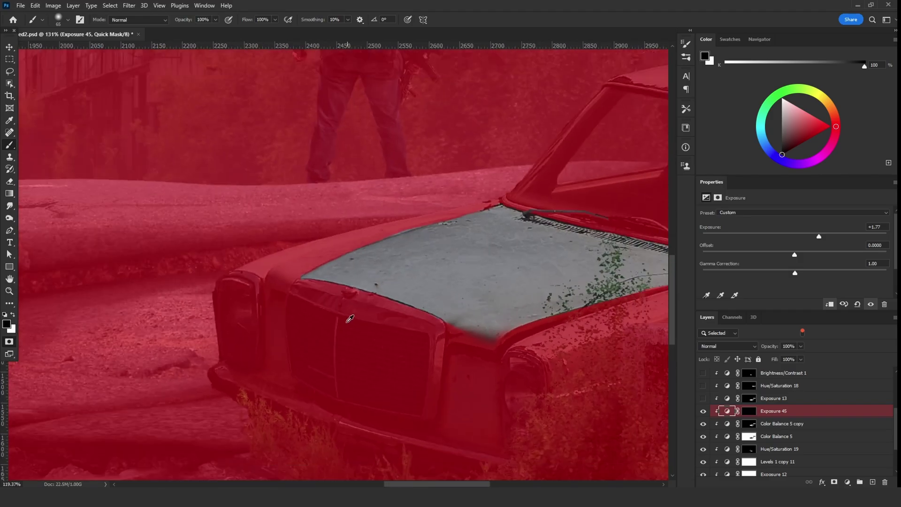
scroll(350, 319, "down", 4)
scroll(563, 295, "up", 3)
left_click_drag(449, 359, 521, 364)
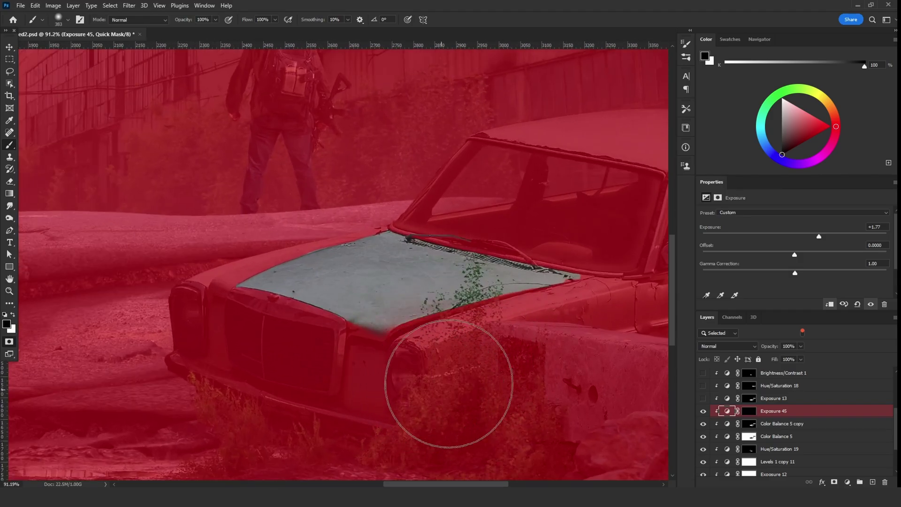
mouse_move(449, 383)
left_mouse_down()
mouse_move(399, 398)
mouse_move(522, 363)
mouse_move(497, 379)
mouse_move(558, 367)
mouse_move(598, 297)
mouse_move(561, 293)
left_mouse_up()
left_click_drag(300, 349, 288, 354)
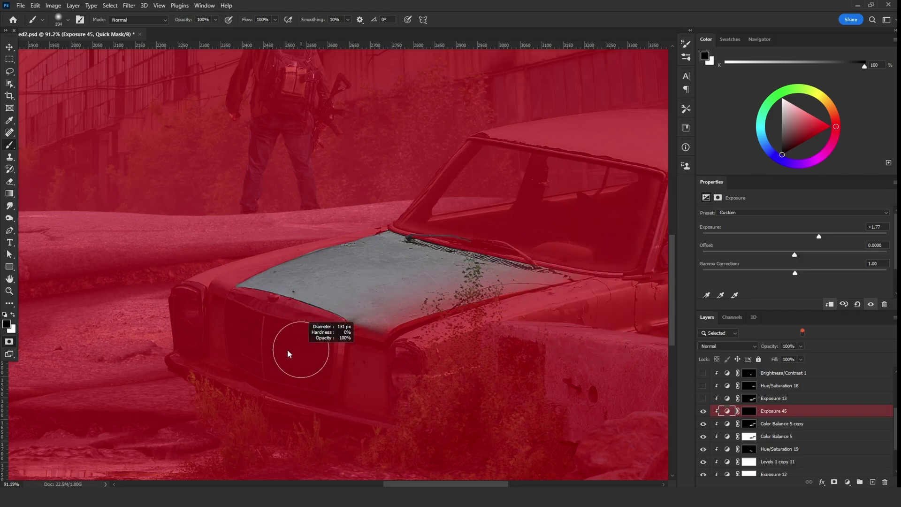
scroll(390, 328, "down", 5)
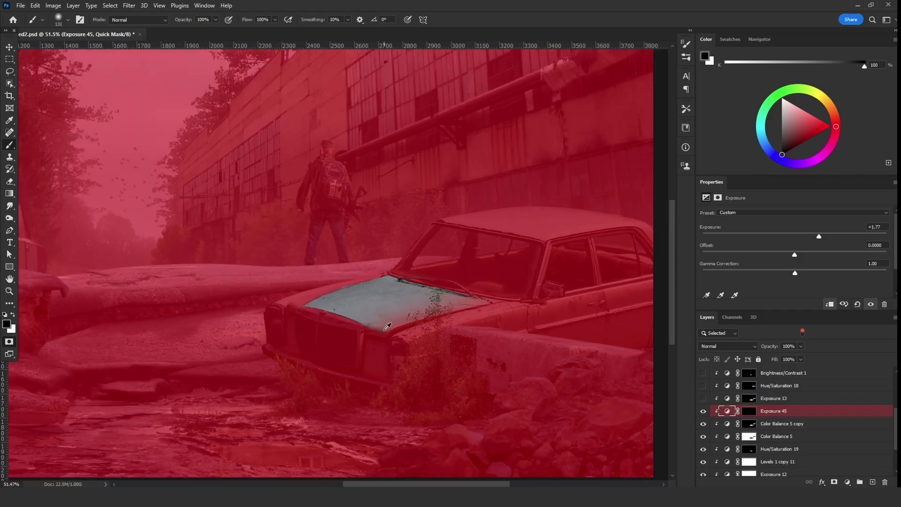
scroll(388, 326, "up", 2)
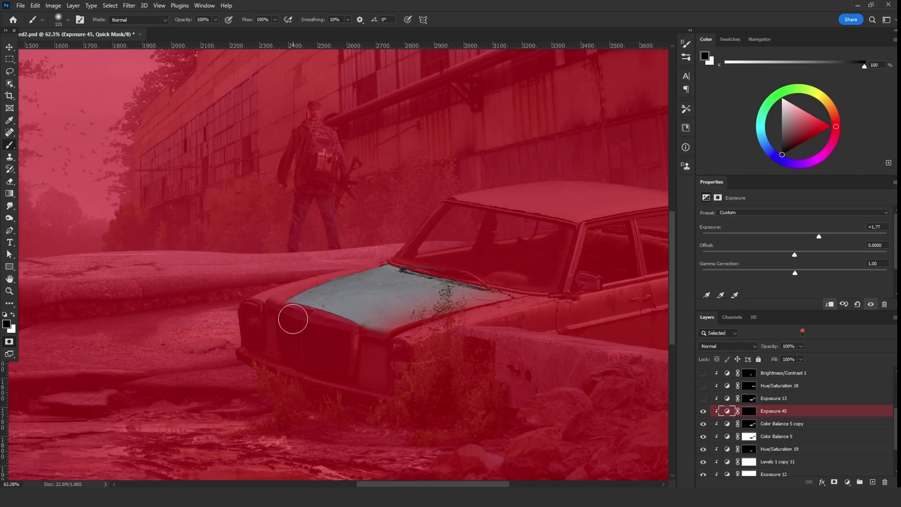
Exit Quick Mask to turn the cleared hood area into a selection, and switch to the Lasso tool
key("q")
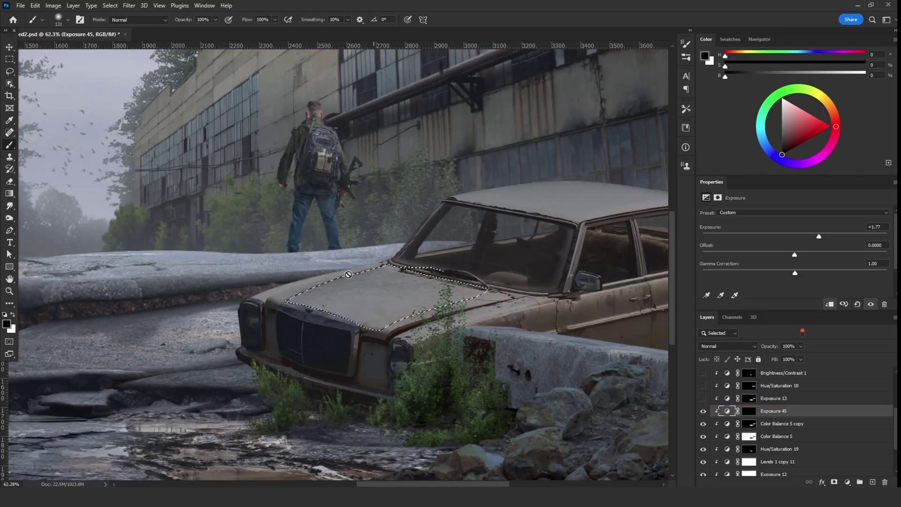
key("l")
scroll(392, 305, "down", 6)
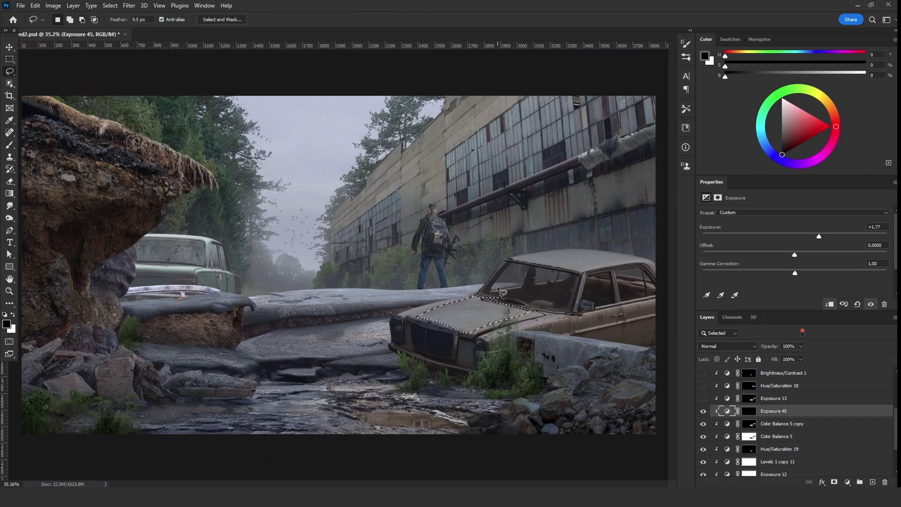
scroll(514, 308, "up", 8)
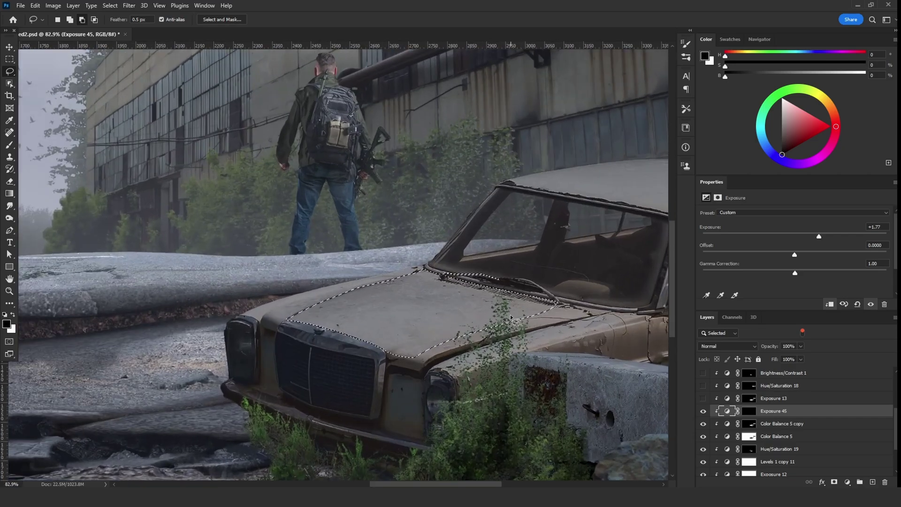
scroll(497, 329, "down", 7)
Target the Exposure 45 layer mask, fill the hood selection with the white background color, and deselect
key("ctrl+backslash")
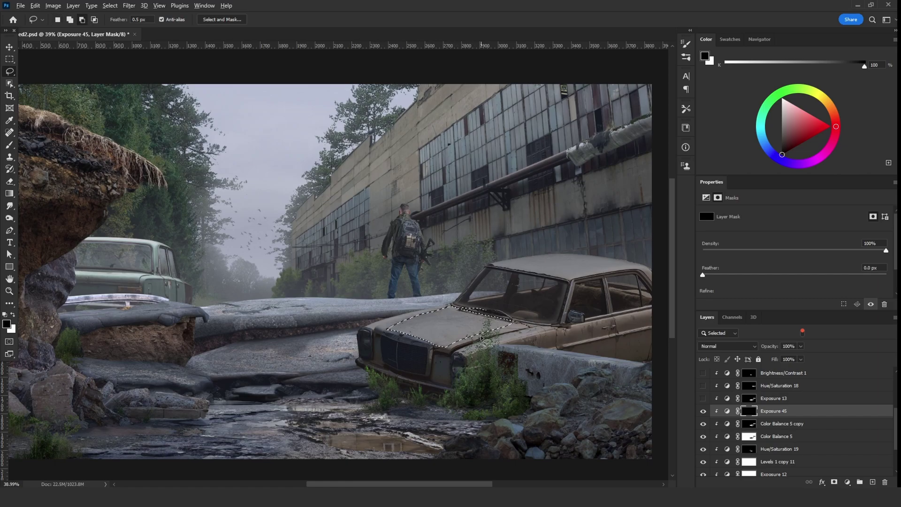
scroll(452, 333, "up", 6)
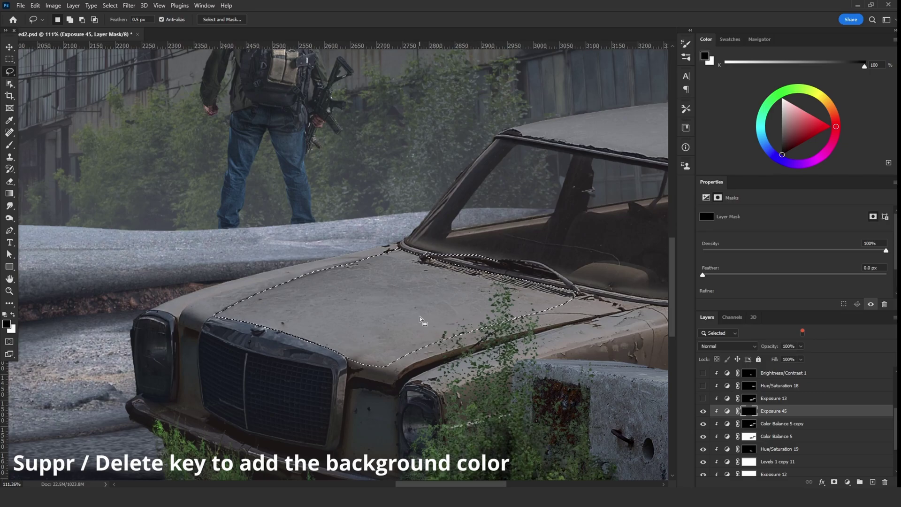
key("Delete")
key("ctrl+d")
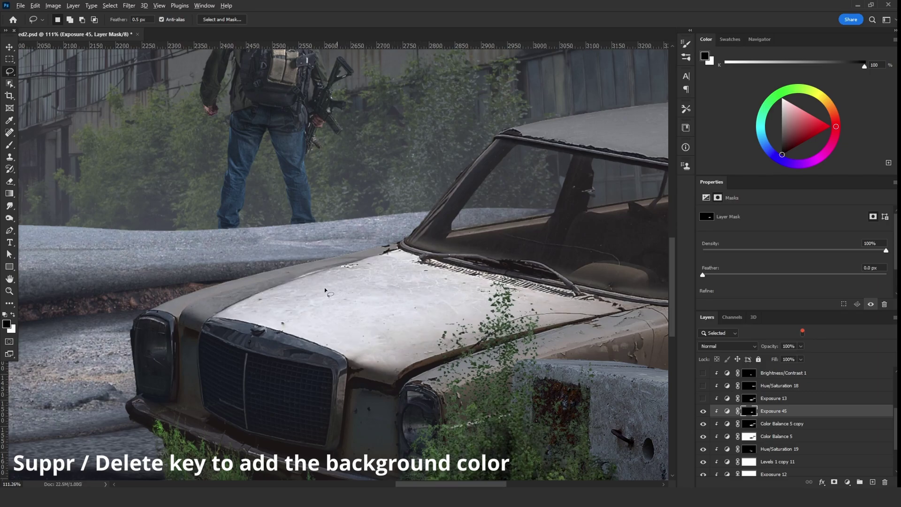
Start a new quick mask filled entirely with black, and set up a small brush at the car's front corner beside the grille
scroll(328, 291, "down", 4)
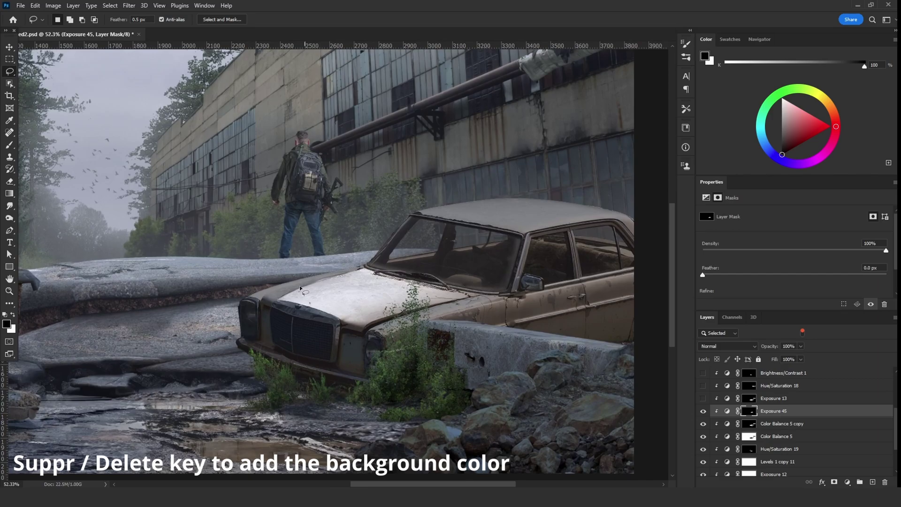
scroll(297, 287, "up", 4)
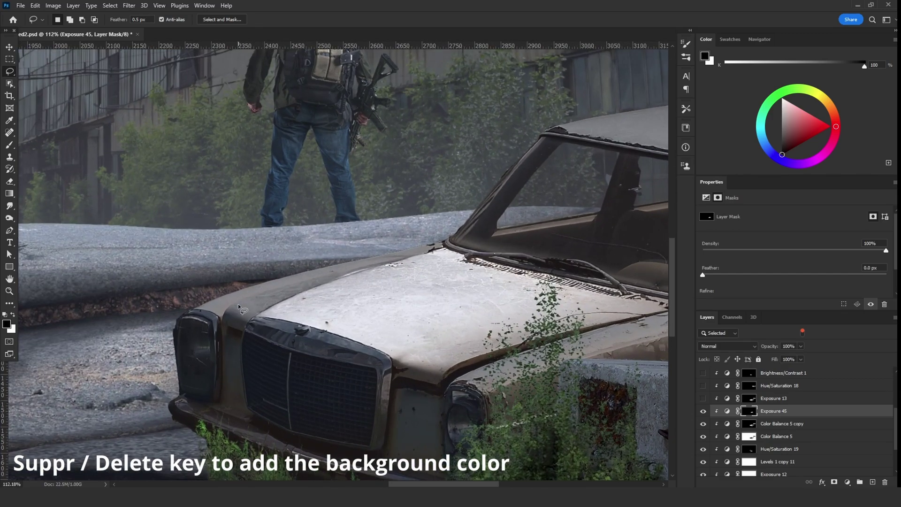
key("q")
key("alt+BackSpace")
left_click(9, 145)
scroll(227, 320, "up", 6)
left_click_drag(281, 319, 211, 319)
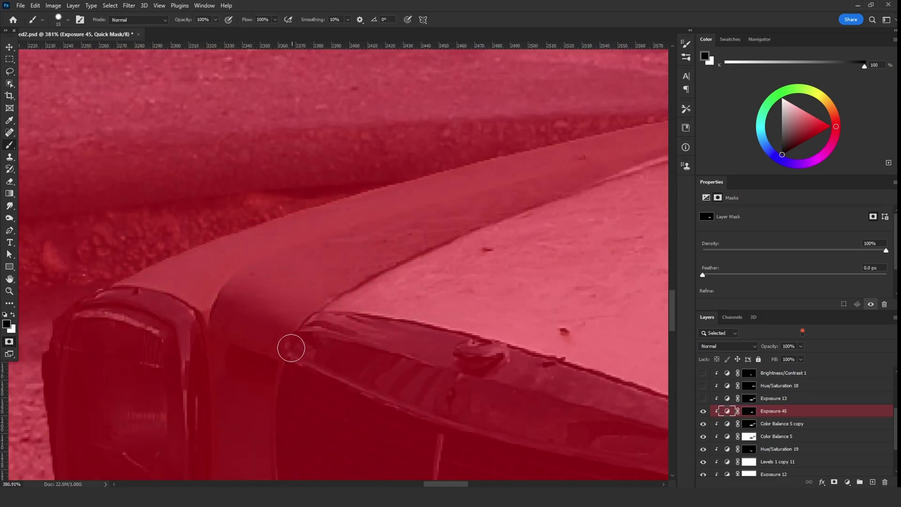
Clear a line in the quick mask around the front end and outer edge of the far fender's raised ridge using straight white brush strokes
key("bracketleft")
key("x")
left_click(224, 306, "shift")
left_click(265, 261, "shift")
left_click(291, 254, "shift")
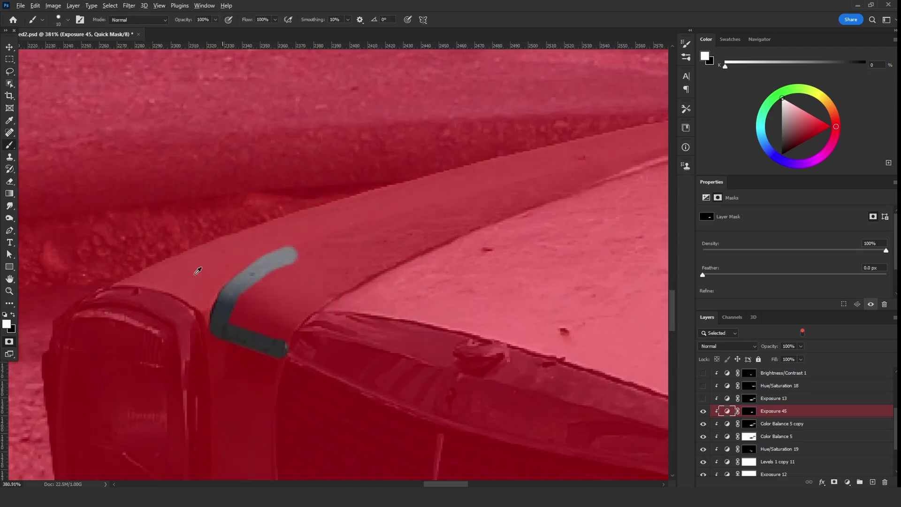
scroll(197, 270, "down", 3)
left_click(398, 219, "shift")
left_click(463, 201, "shift")
scroll(458, 202, "down", 1)
left_click(548, 183, "shift")
left_click_drag(548, 183, 596, 173)
Clear the remaining width of the ridge back toward the windshield with a larger white brush, following the hood seam
key("bracketright")
mouse_move(270, 296)
left_mouse_down()
mouse_move(292, 261)
mouse_move(348, 241)
left_mouse_up()
left_click(406, 222, "shift")
left_click(448, 207, "shift")
scroll(448, 208, "up", 1)
left_click(520, 206, "shift")
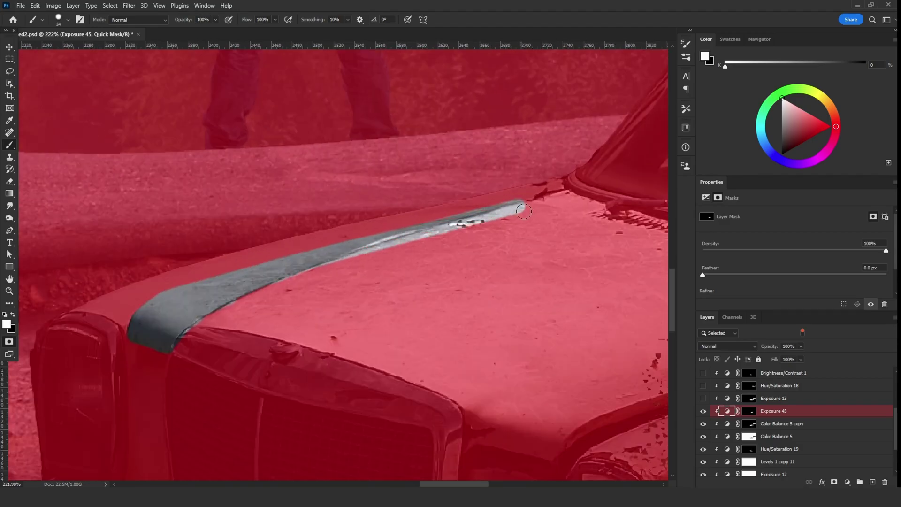
Clean up the cleared ridge strip where it meets the grille and hood by alternating black and white brush strokes
scroll(328, 225, "up", 2)
key("x")
left_click_drag(194, 371, 201, 357)
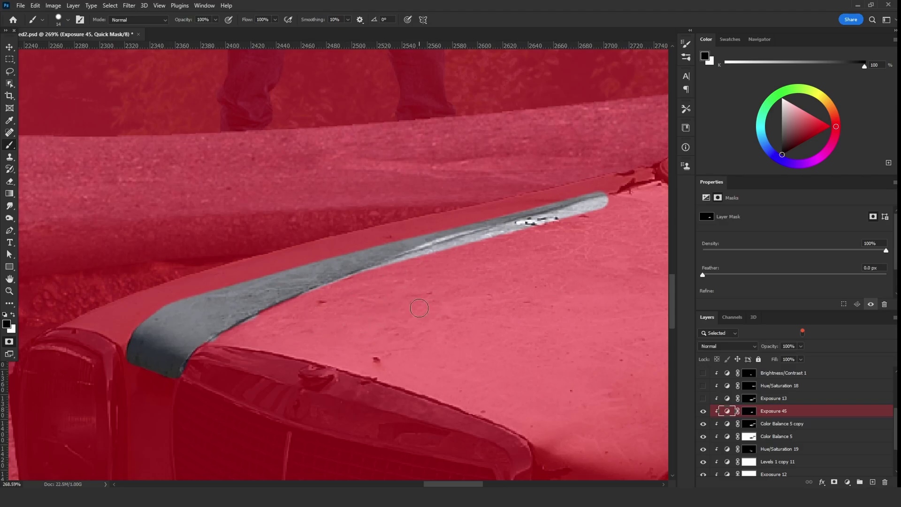
scroll(419, 308, "down", 1)
key("x")
mouse_move(304, 288)
left_mouse_down()
mouse_move(422, 296)
mouse_move(376, 290)
mouse_move(267, 300)
mouse_move(230, 314)
left_mouse_up()
key("x")
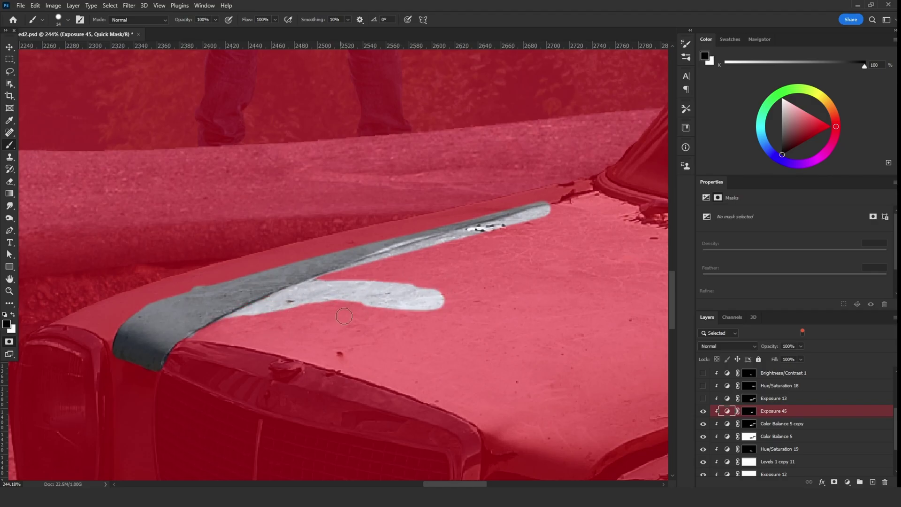
right_click(399, 298, "alt")
mouse_move(448, 296)
left_mouse_down()
mouse_move(356, 321)
mouse_move(416, 291)
mouse_move(287, 318)
mouse_move(397, 281)
mouse_move(234, 331)
left_mouse_up()
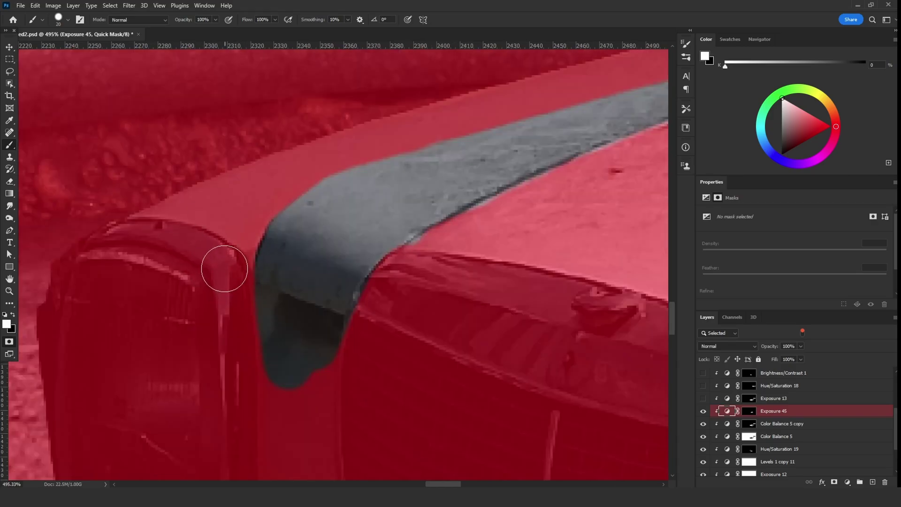
Extend the strip's front end downward with white and blend that end into the quick mask using a large Smudge brush
key("x")
mouse_move(224, 263)
left_mouse_down()
mouse_move(346, 375)
mouse_move(324, 412)
left_mouse_up()
left_click(9, 205)
right_click(229, 312, "alt")
left_click_drag(296, 300, 294, 451)
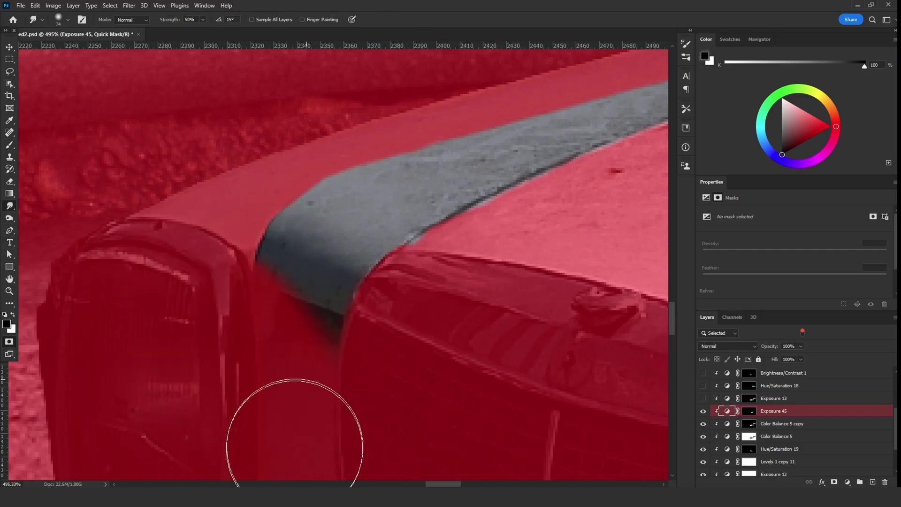
Fade the strip's hood-side edge and rear end back into the quick mask with a large soft Eraser set to black
scroll(384, 324, "down", 5)
key("e")
right_click(417, 285, "alt")
left_click(544, 259)
key("ctrl+z")
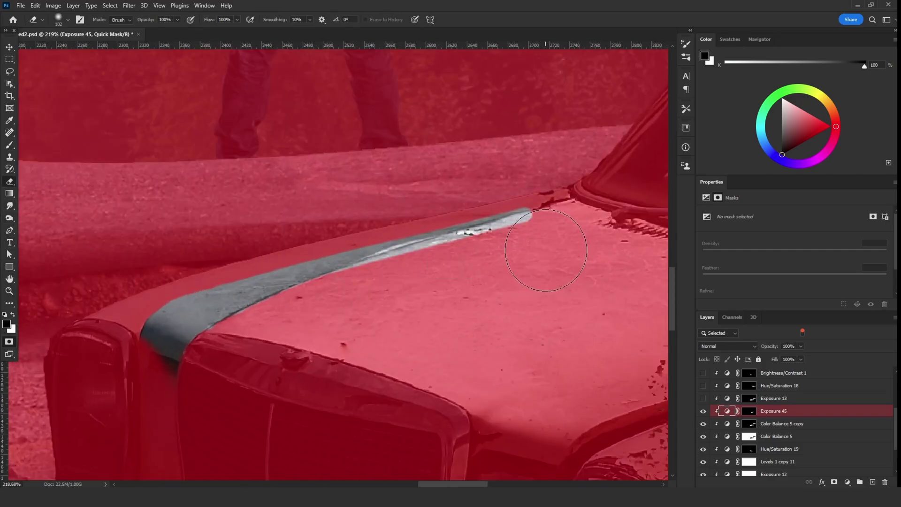
key("x")
mouse_move(545, 256)
left_mouse_down()
mouse_move(506, 274)
mouse_move(408, 301)
mouse_move(464, 260)
mouse_move(217, 358)
left_mouse_up()
key("bracketright")
key("bracketright")
key("bracketright")
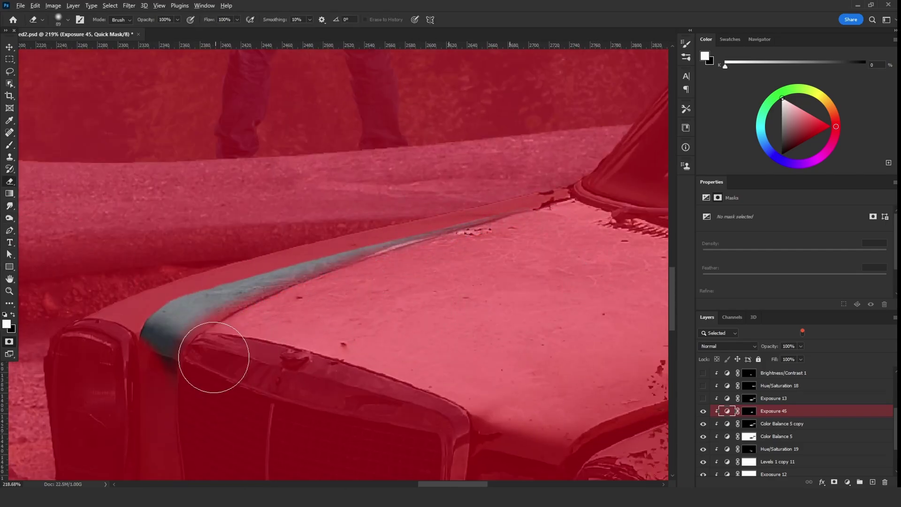
Refine the fade along the strip's lower edge and front tip with smaller soft Eraser strokes, undoing the stray one
right_click(276, 320, "alt")
left_click_drag(286, 310, 365, 281)
right_click(370, 286, "alt")
left_click(247, 301)
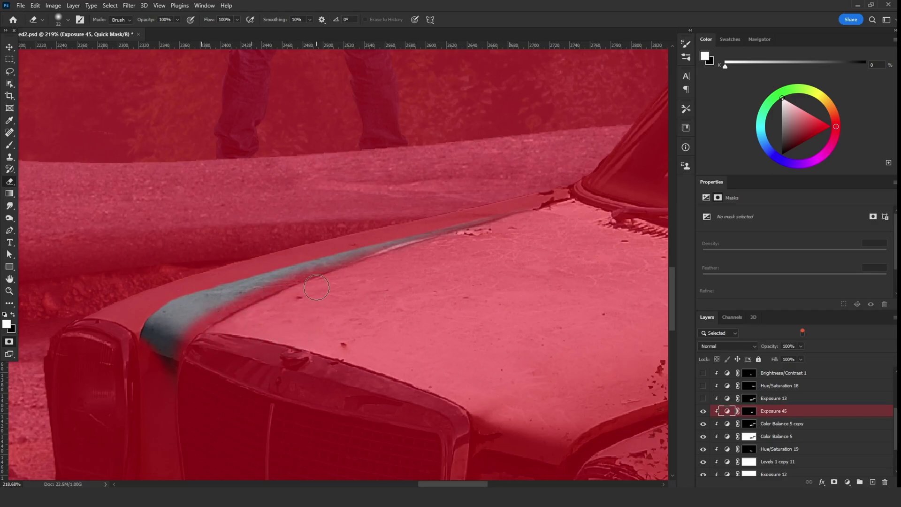
left_click(205, 322)
key("ctrl+z")
right_click(179, 365, "alt")
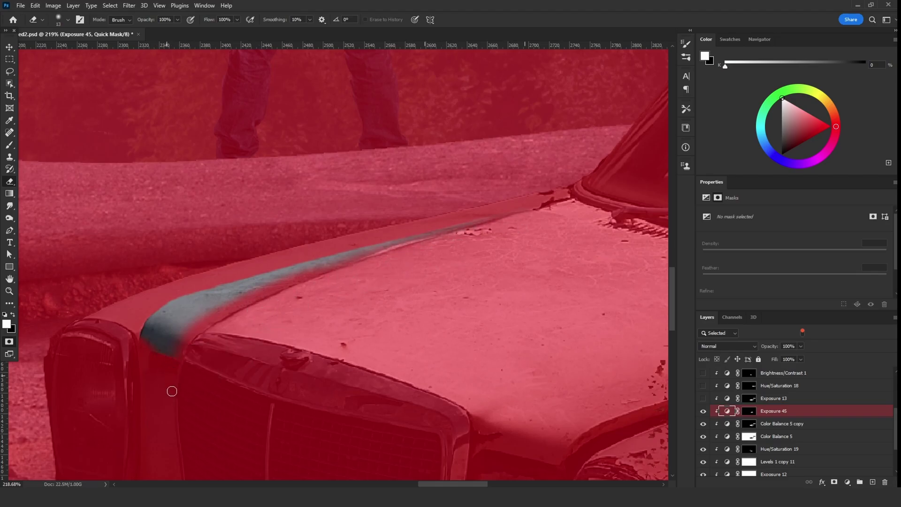
Exit Quick Mask, fill the ridge selection in the Exposure 45 layer mask with the white background color, and deselect
scroll(172, 391, "down", 3)
scroll(175, 382, "up", 4)
scroll(183, 376, "down", 5)
key("b")
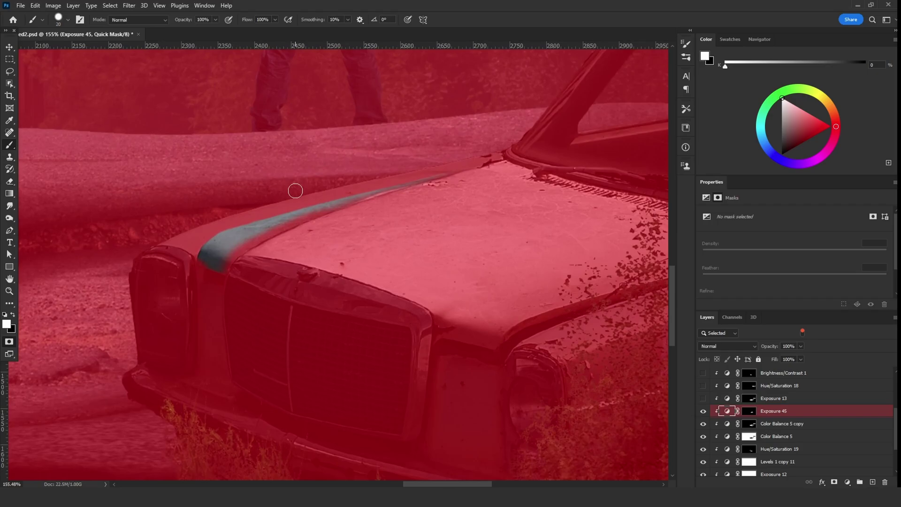
key("q")
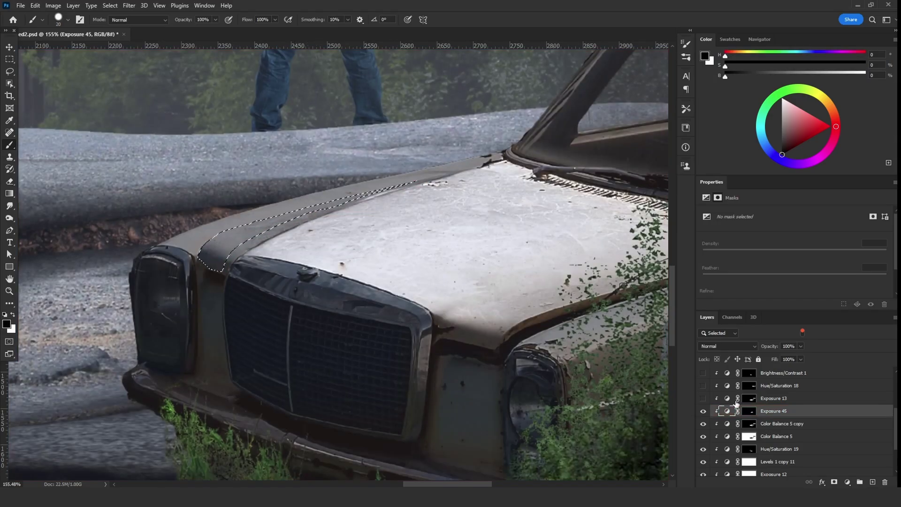
left_click(749, 412)
key("ctrl+BackSpace")
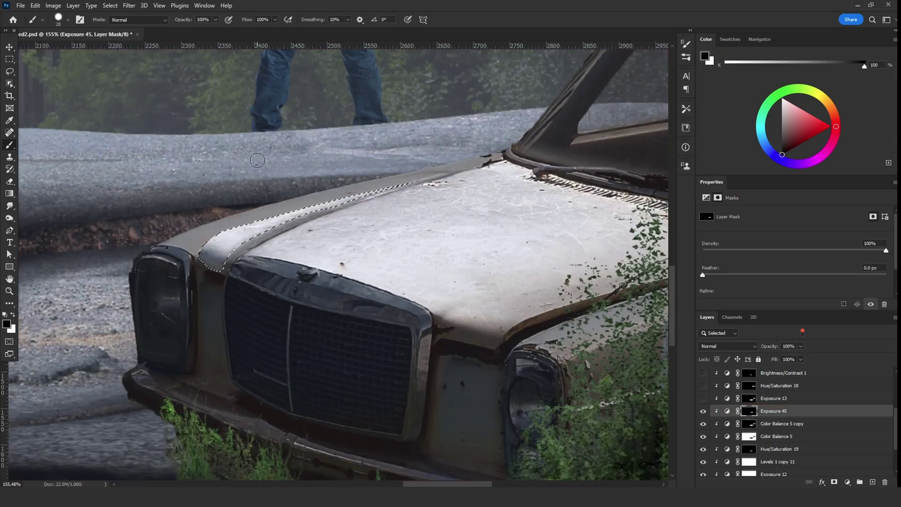
left_click(10, 72)
key("ctrl+d")
Start a new quick mask, clear the far fender's outer top strip with white, and fade its inner edge with a soft Eraser
key("ctrl+0")
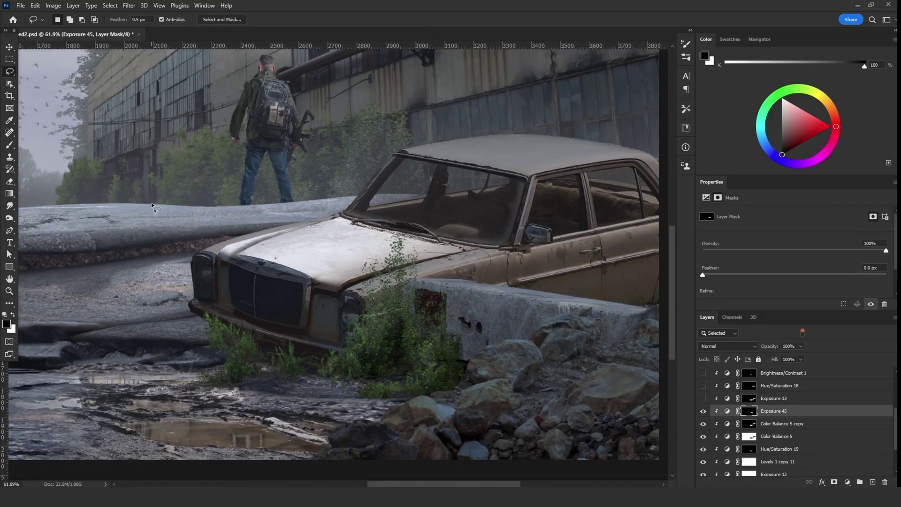
scroll(233, 235, "up", 5)
scroll(289, 267, "up", 4)
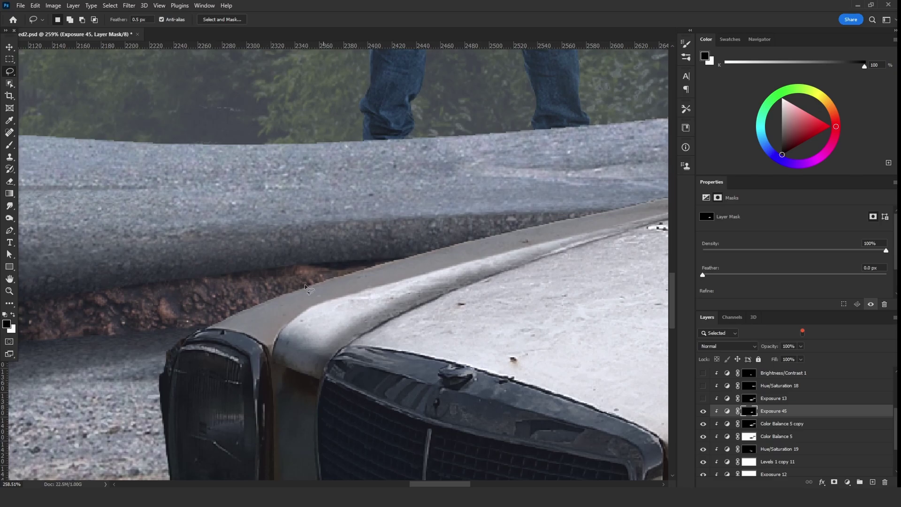
key("q")
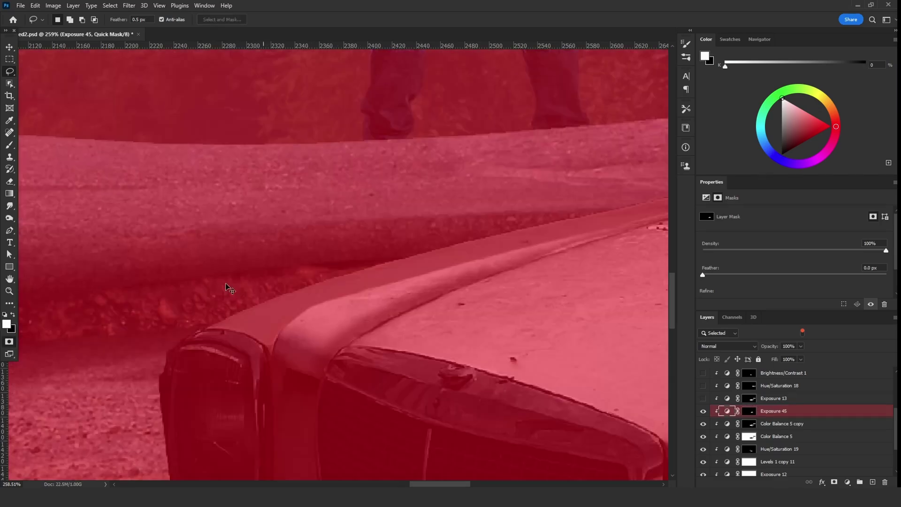
key("b")
mouse_move(219, 324)
left_mouse_down()
mouse_move(257, 336)
mouse_move(311, 297)
mouse_move(586, 214)
left_mouse_up()
scroll(481, 237, "down", 1)
key("e")
left_click_drag(175, 360, 620, 208)
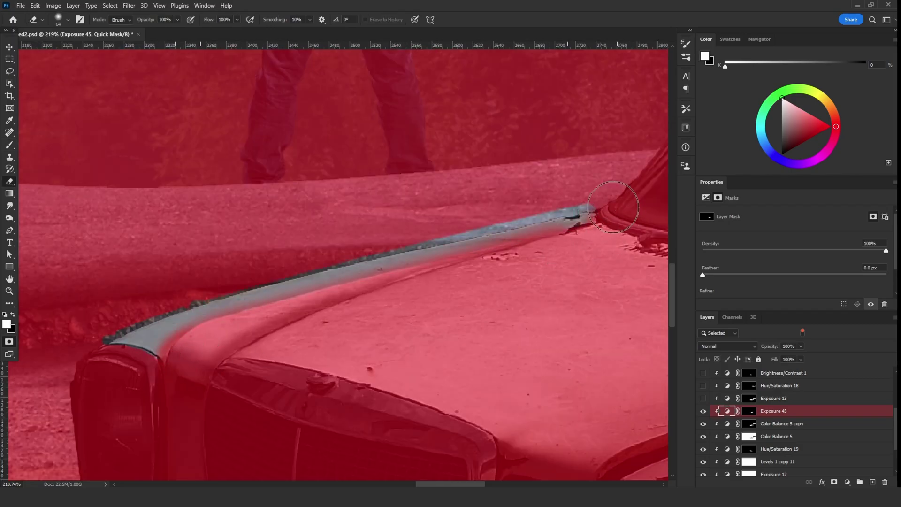
Exit Quick Mask, fill the far fender selection into the Exposure 45 layer mask, and deselect
key("q")
key("alt+BackSpace")
left_click(439, 191)
key("l")
scroll(430, 193, "down", 5)
scroll(341, 333, "up", 4)
Start a new quick mask filled with black and clear the near front fender's top surface with a white brush, edges first
key("q")
key("ctrl+BackSpace")
key("b")
scroll(358, 312, "up", 5)
mouse_move(478, 365)
left_mouse_down()
mouse_move(338, 348)
mouse_move(502, 350)
mouse_move(578, 374)
left_mouse_up()
scroll(312, 304, "up", 3)
key("x")
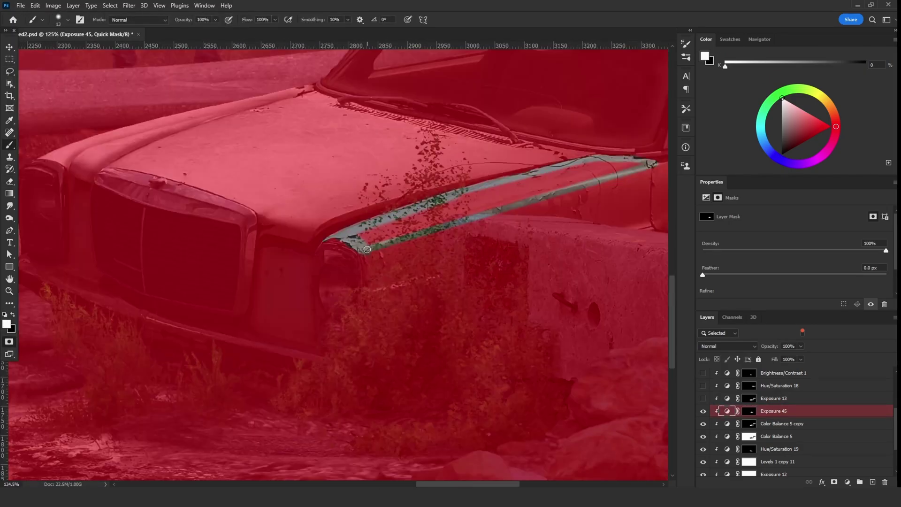
left_click_drag(368, 245, 594, 169)
left_click_drag(594, 169, 506, 189)
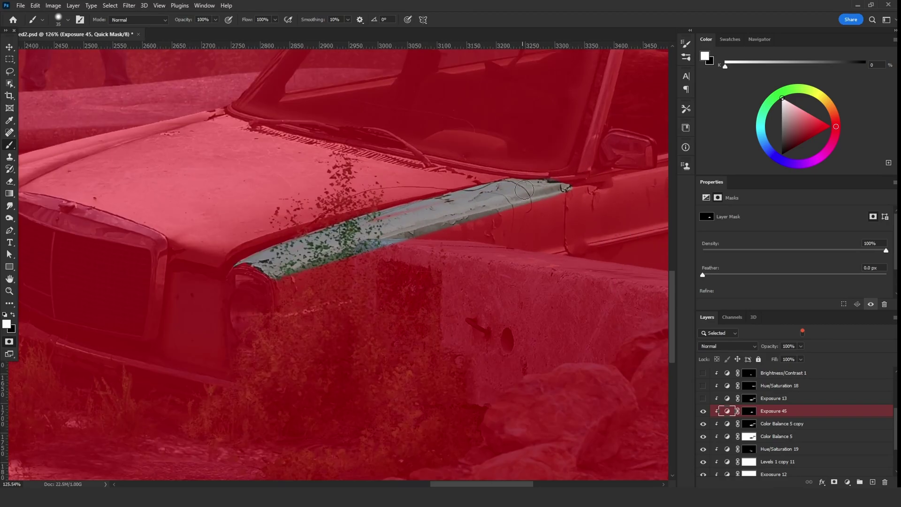
Fade the near fender area's lower edge with a soft Eraser and smudge its front end into the quick mask
scroll(431, 167, "up", 4)
key("e")
mouse_move(155, 309)
left_mouse_down()
mouse_move(565, 185)
mouse_move(639, 181)
left_mouse_up()
right_click(246, 291, "alt")
left_click_drag(221, 315, 374, 263)
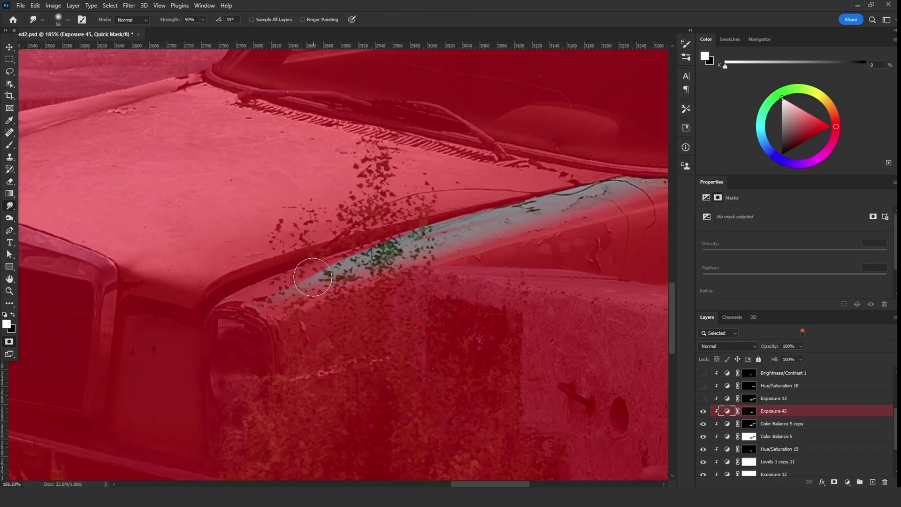
Clear the quick mask along the roof's upper edge toward the rear with a small white brush
scroll(399, 263, "down", 2)
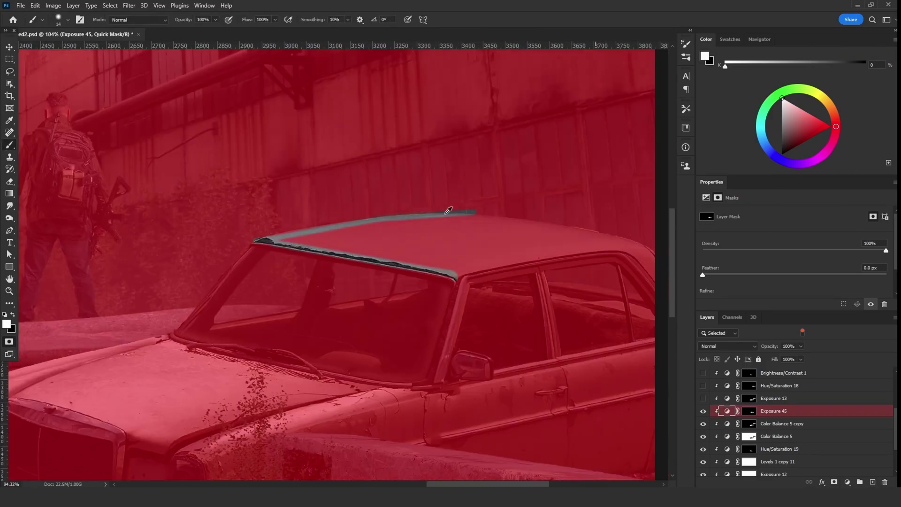
mouse_move(449, 210)
left_mouse_down()
mouse_move(603, 244)
mouse_move(460, 215)
mouse_move(457, 229)
mouse_move(589, 247)
left_mouse_up()
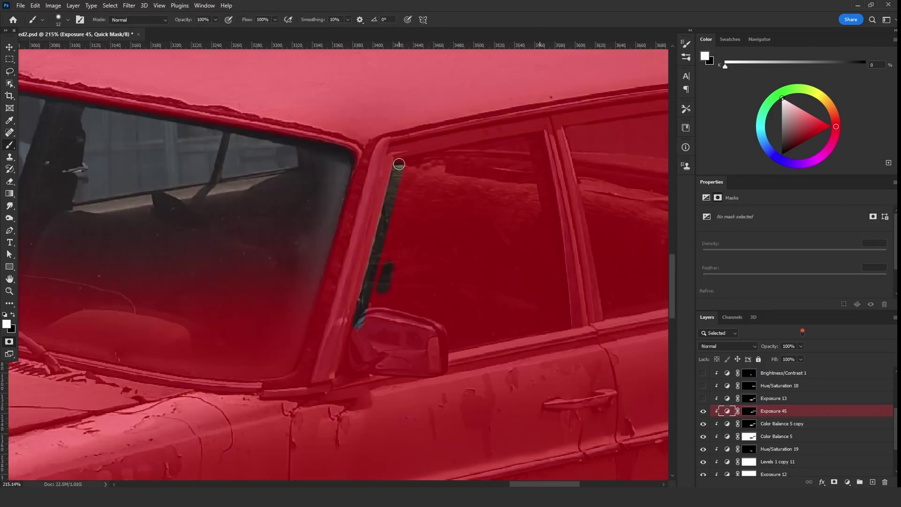
Clear the side windows in the quick mask with white, and fade their lower parts with a large soft black brush
mouse_move(393, 162)
left_mouse_down()
mouse_move(563, 278)
mouse_move(567, 325)
mouse_move(382, 307)
mouse_move(480, 164)
mouse_move(455, 186)
mouse_move(506, 296)
mouse_move(412, 322)
left_mouse_up()
scroll(445, 351, "down", 2)
mouse_move(445, 351)
left_mouse_down()
mouse_move(535, 197)
mouse_move(459, 346)
mouse_move(446, 233)
mouse_move(500, 306)
left_mouse_up()
key("x")
right_click(558, 285, "alt")
mouse_move(534, 194)
left_mouse_down()
mouse_move(459, 272)
mouse_move(613, 297)
mouse_move(586, 335)
mouse_move(610, 309)
mouse_move(570, 246)
left_mouse_up()
key("x")
right_click(602, 311, "alt")
scroll(422, 376, "down", 3)
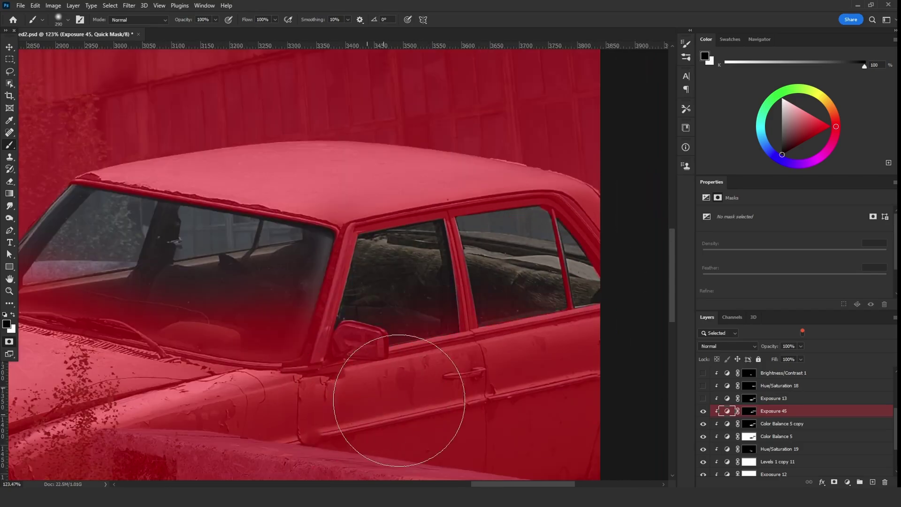
Exit Quick Mask and add a Hue/Saturation adjustment from the window selection with Lightness set to +10
key("q")
key("v")
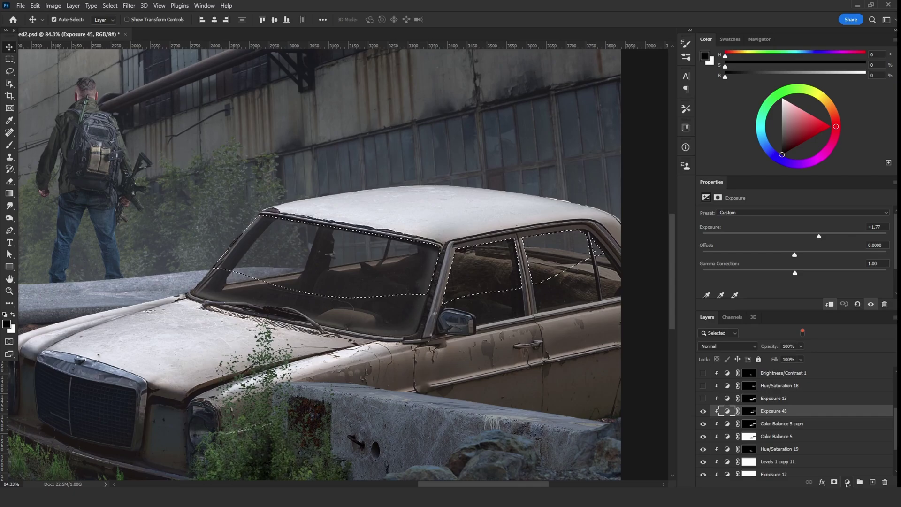
left_click(847, 482)
left_click(854, 394)
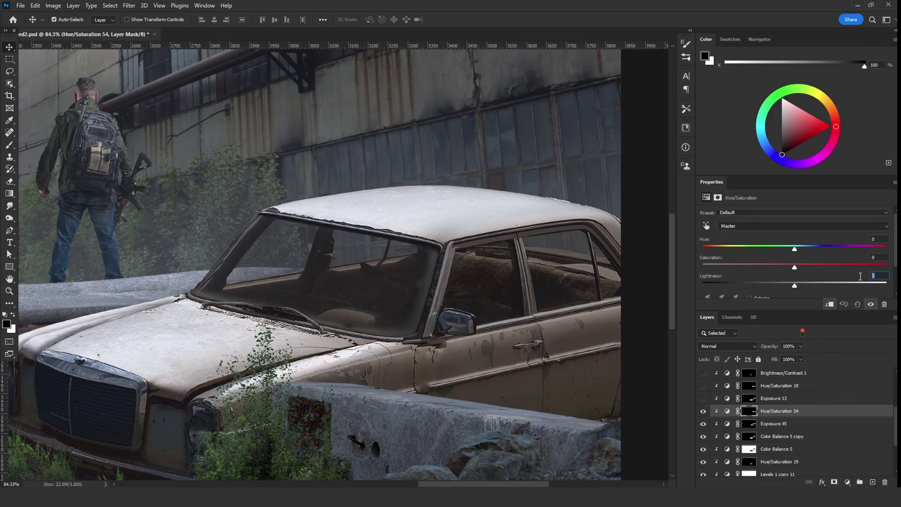
type("10")
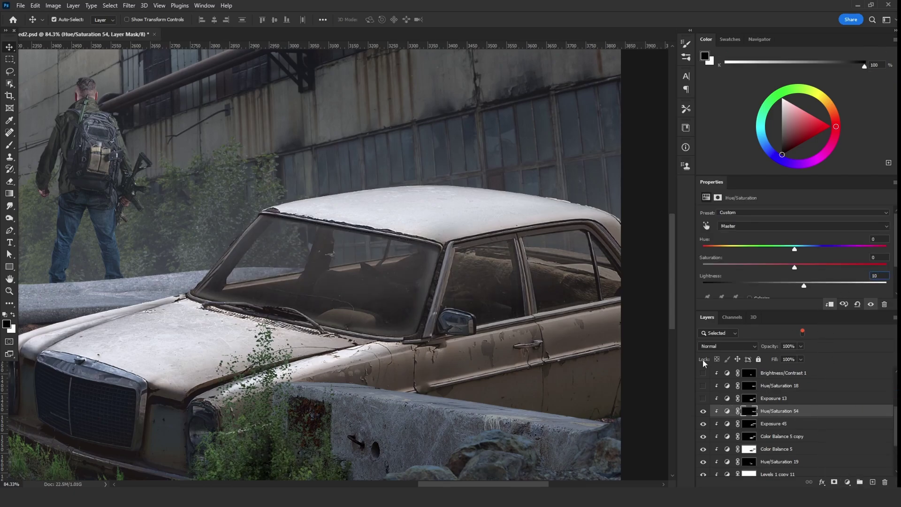
Add a Color Balance adjustment above the window Hue/Saturation layer and set its blend mode to Color
left_click(848, 483)
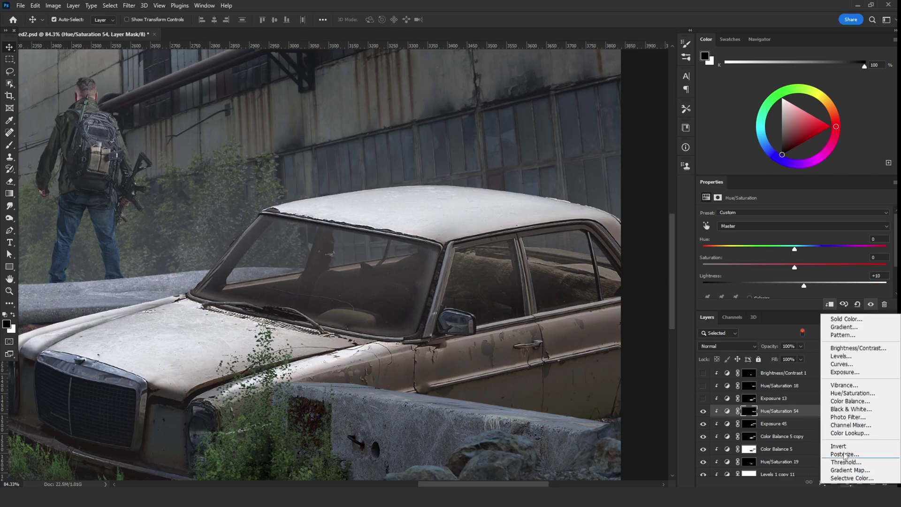
left_click(847, 403)
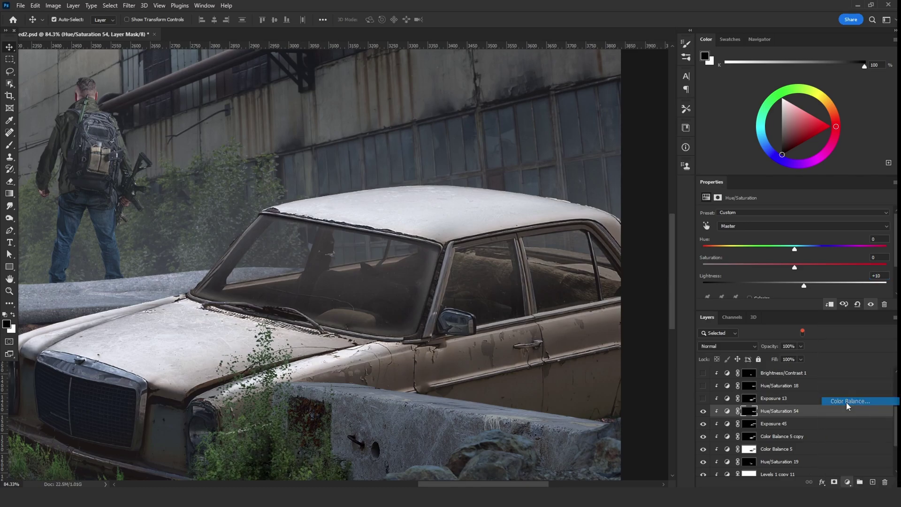
left_click(722, 352)
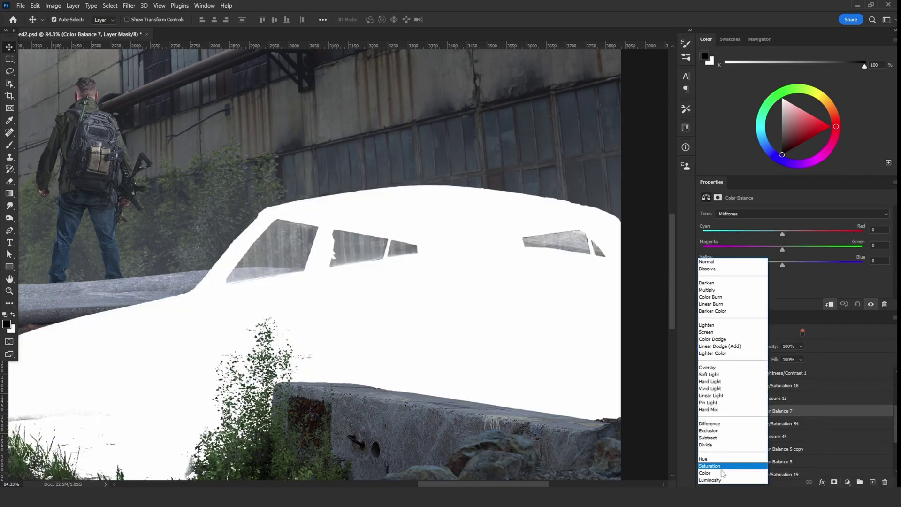
left_click(722, 474)
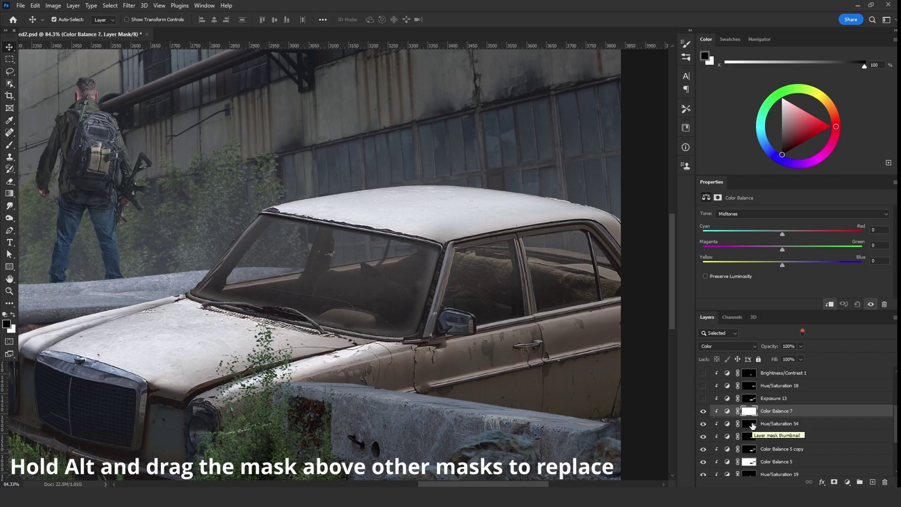
Replace the Color Balance layer's mask with a copy of the window mask from the Hue/Saturation layer below
left_click_drag(753, 425, 755, 418)
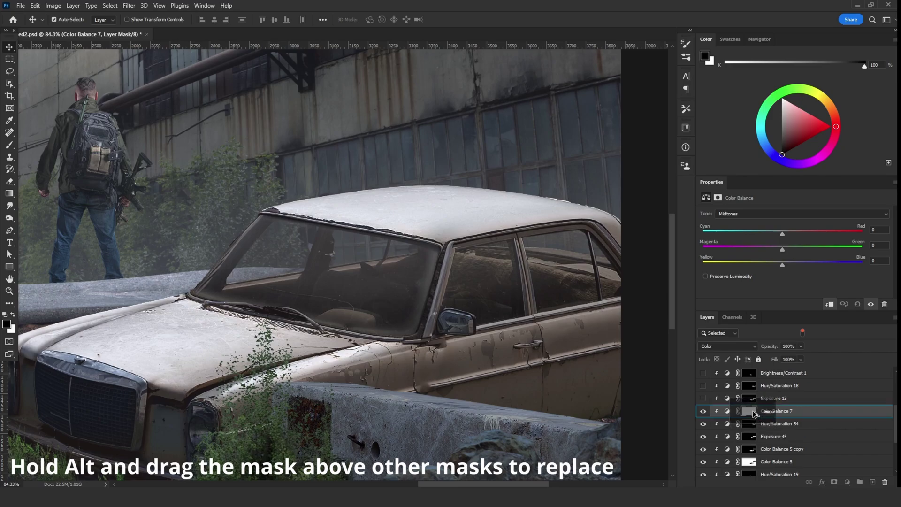
left_click_drag(752, 410, 754, 412)
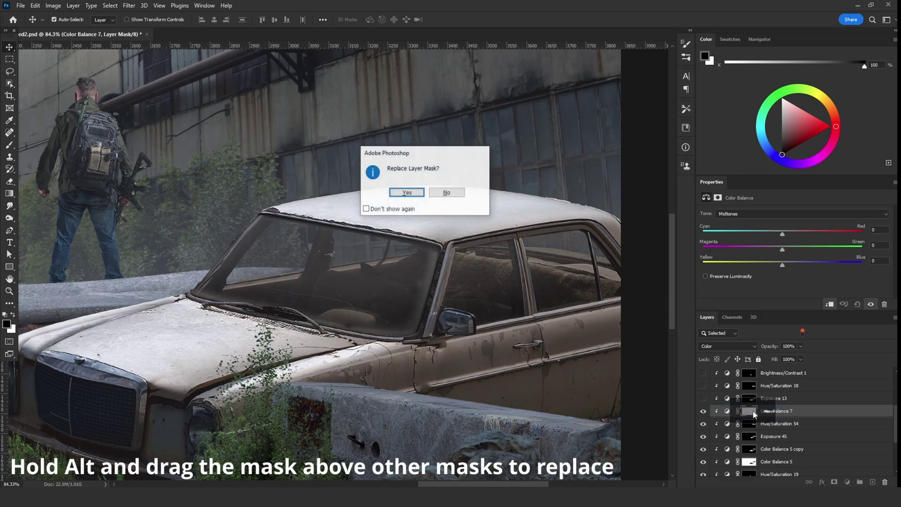
left_click(407, 193)
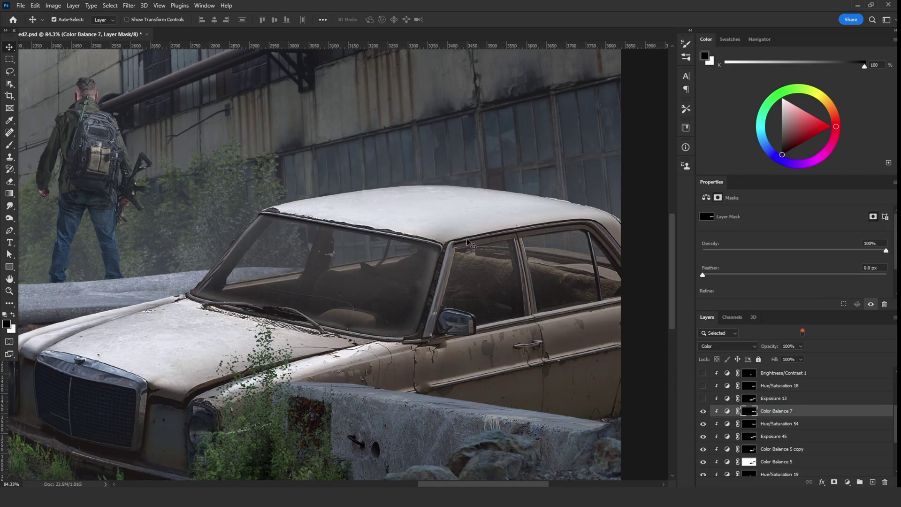
Set the window Color Balance midtones to -18 on Cyan–Red and +10 on Yellow–Blue, and check the whole car
left_click(726, 411)
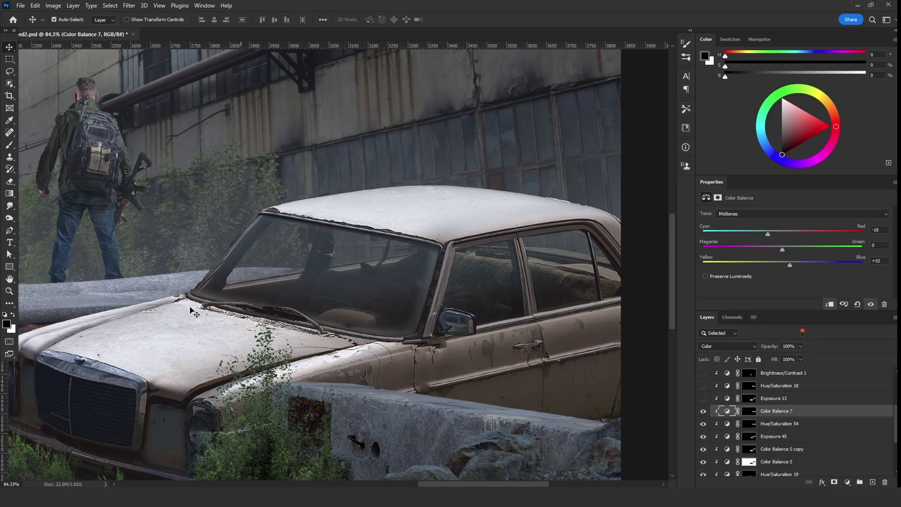
left_click(8, 291)
left_click_drag(318, 289, 275, 289)
left_click_drag(282, 289, 404, 298)
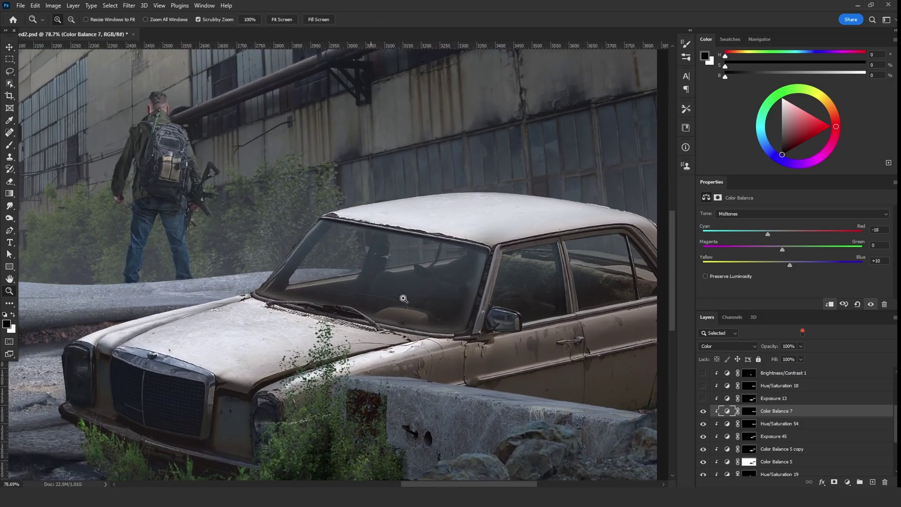
Compare the car with and without Exposure 45, add a Color Balance adjustment directly above it, and set its blend mode to Color
left_click(782, 437)
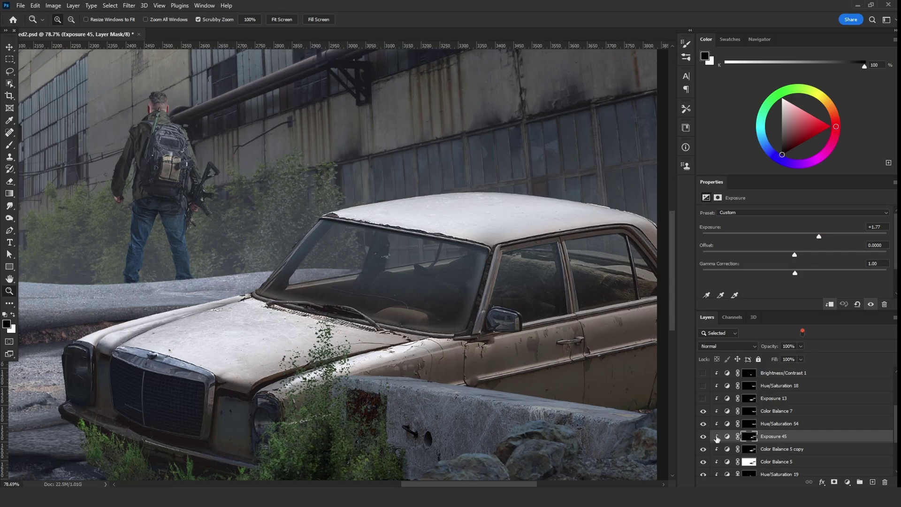
left_click(703, 436)
left_click(703, 436)
left_click(848, 482)
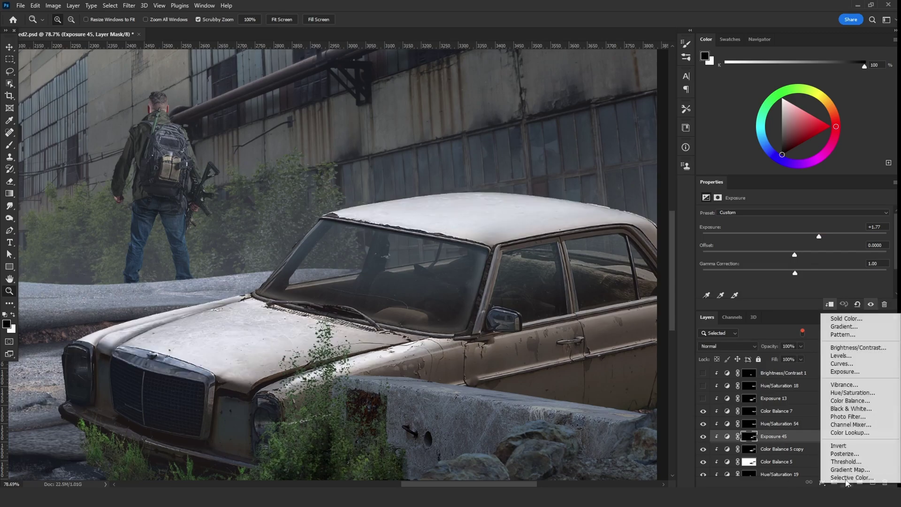
left_click(850, 401)
left_click(726, 350)
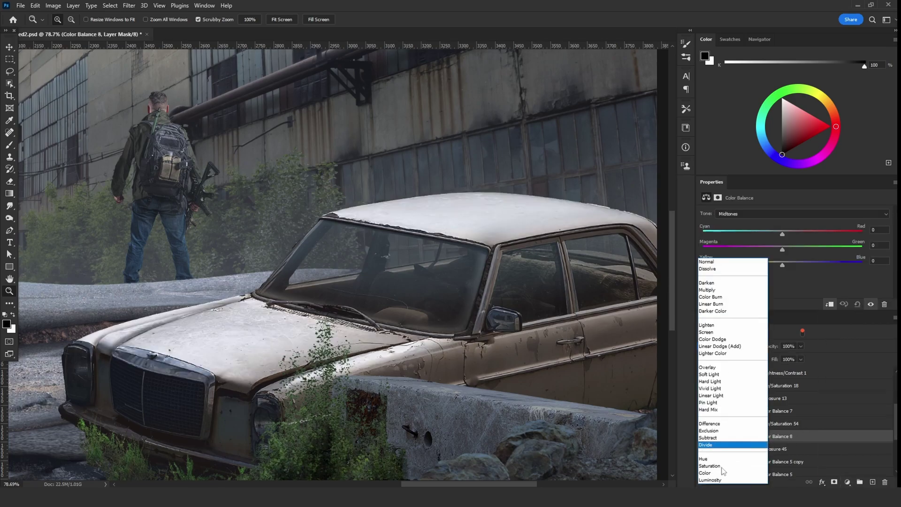
left_click(725, 471)
Replace the new Color Balance mask with a copy of Exposure 45's mask and set its highlights to -9 Cyan–Red and +10 Yellow–Blue
left_click_drag(753, 451, 747, 430)
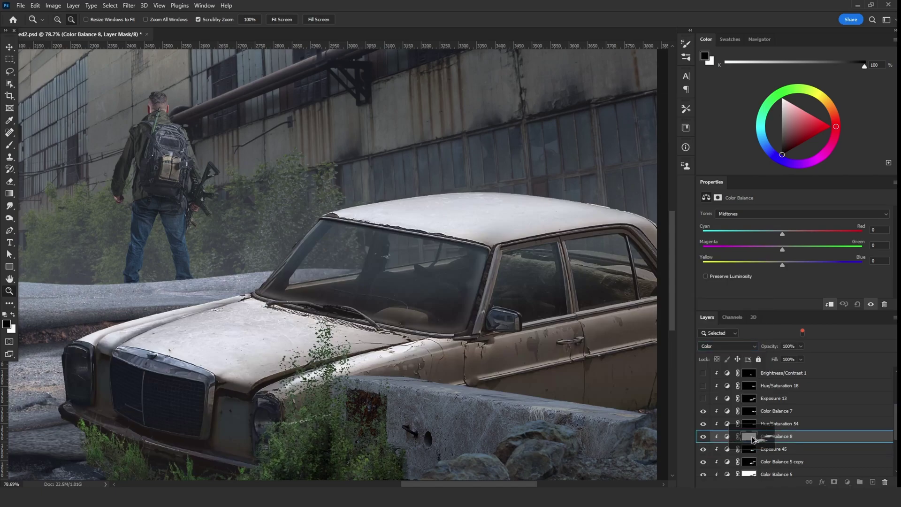
key("Return")
left_click(727, 436)
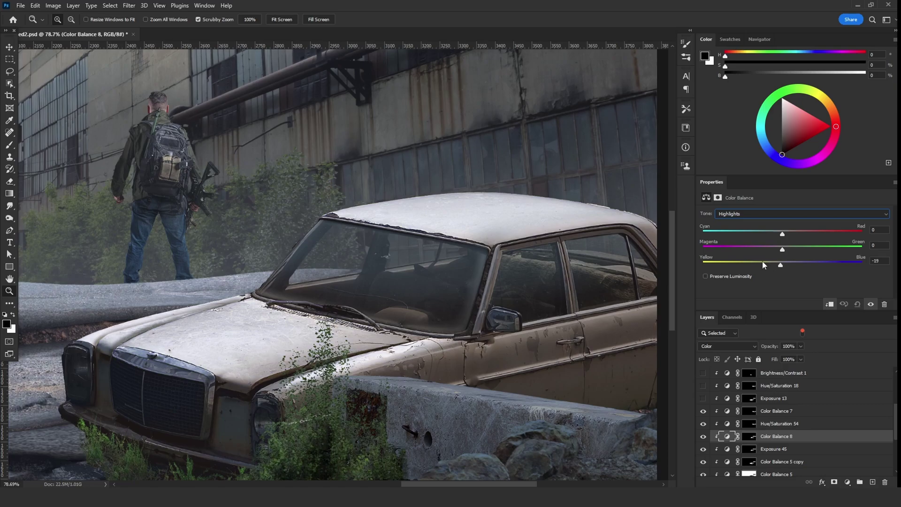
left_click(821, 233)
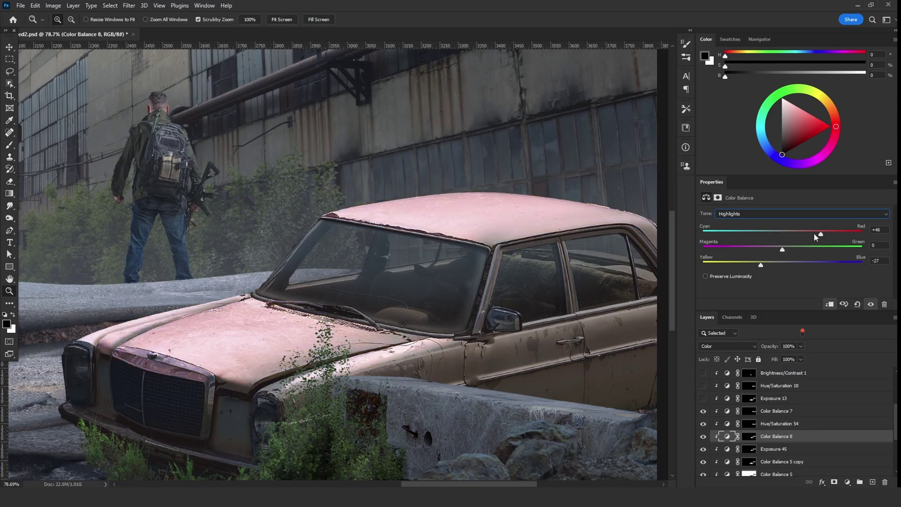
left_click(790, 265)
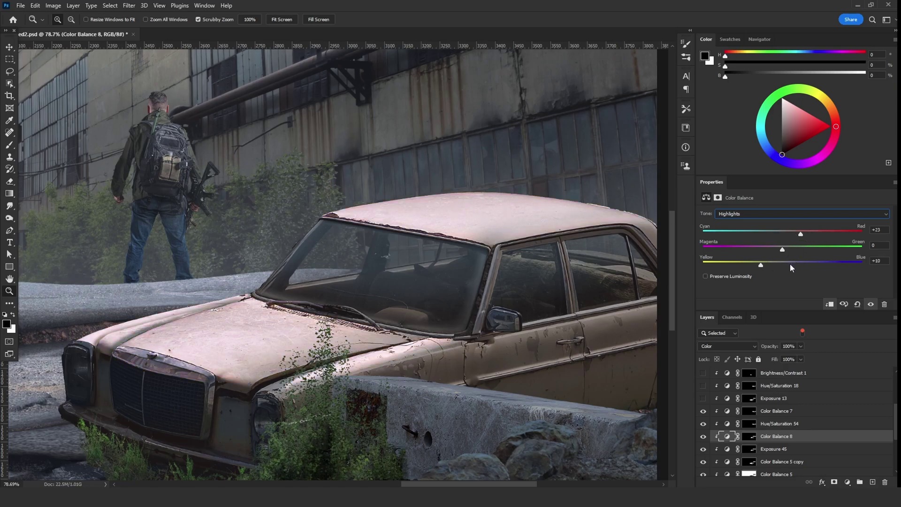
left_click(775, 234)
key("ctrl+0")
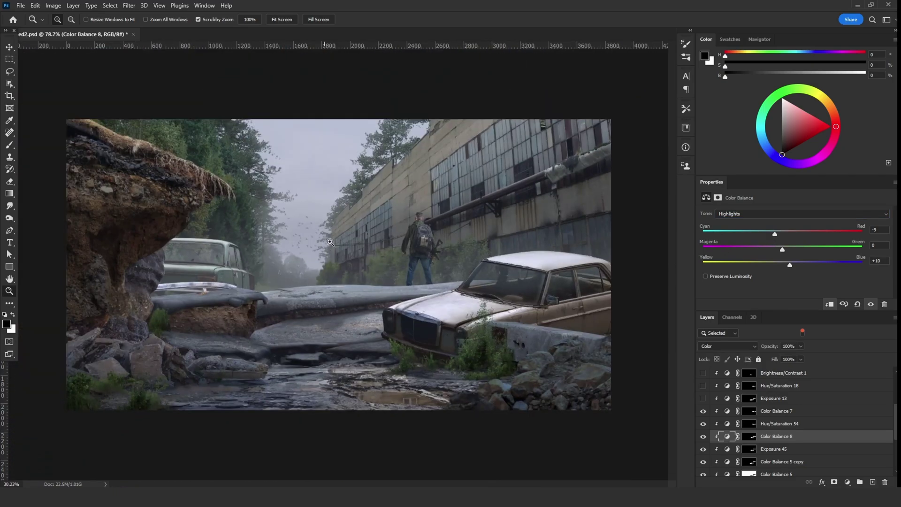
left_click_drag(461, 201, 465, 201)
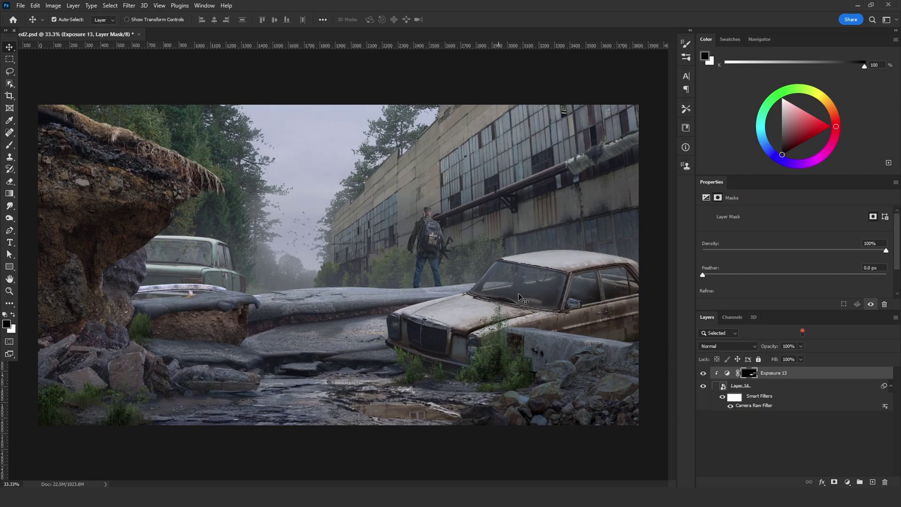
Examine which parts of the car the Exposure 13 mask covers, viewing the mask alone and as an overlay
left_click(750, 374, "alt")
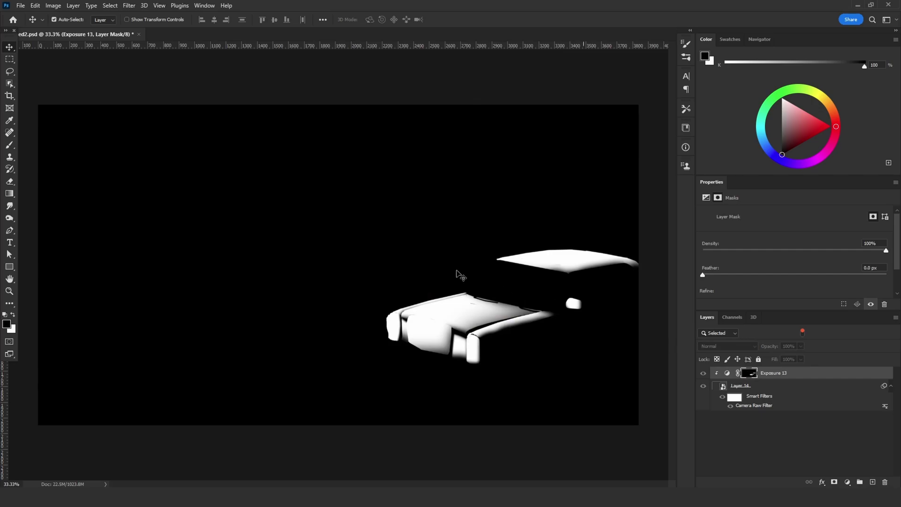
left_click(727, 373)
key("backslash")
left_click(751, 374)
key("backslash")
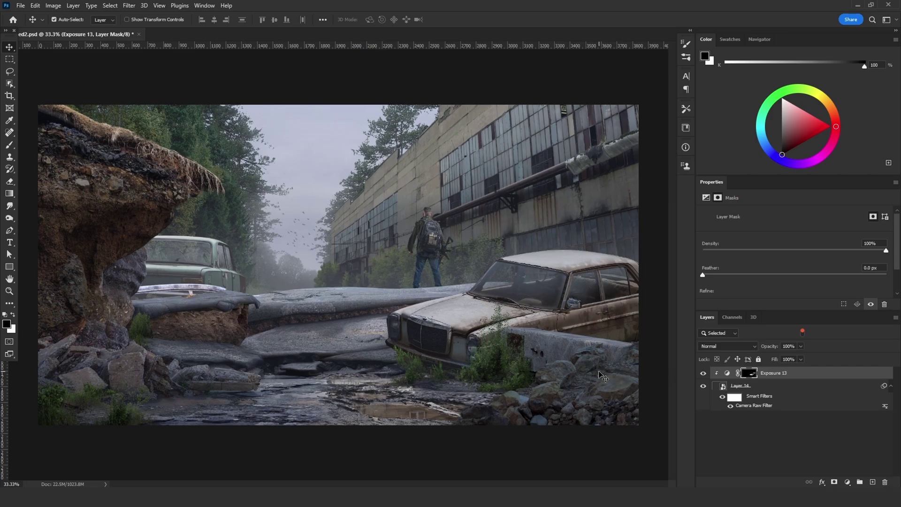
Invert the Exposure 13 mask and adjust the layer's exposure to preview the lighting on the side of the car
key("ctrl")
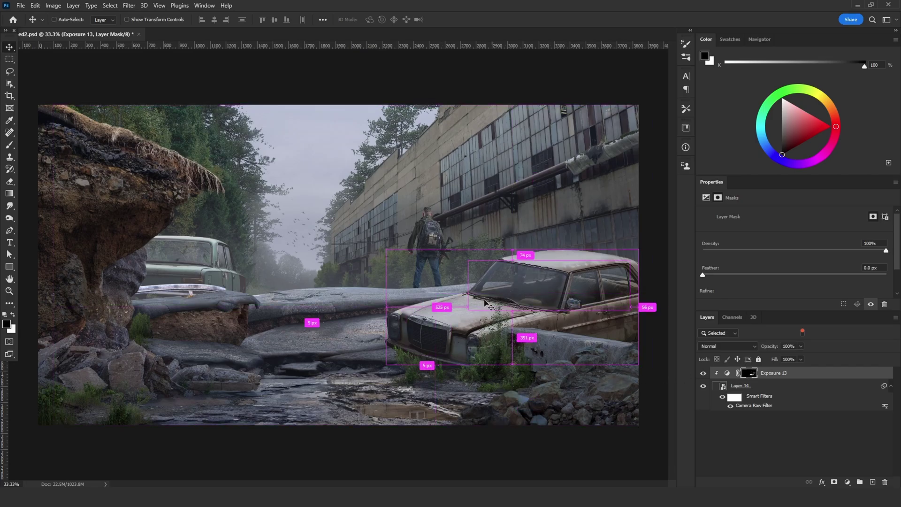
key("ctrl+i")
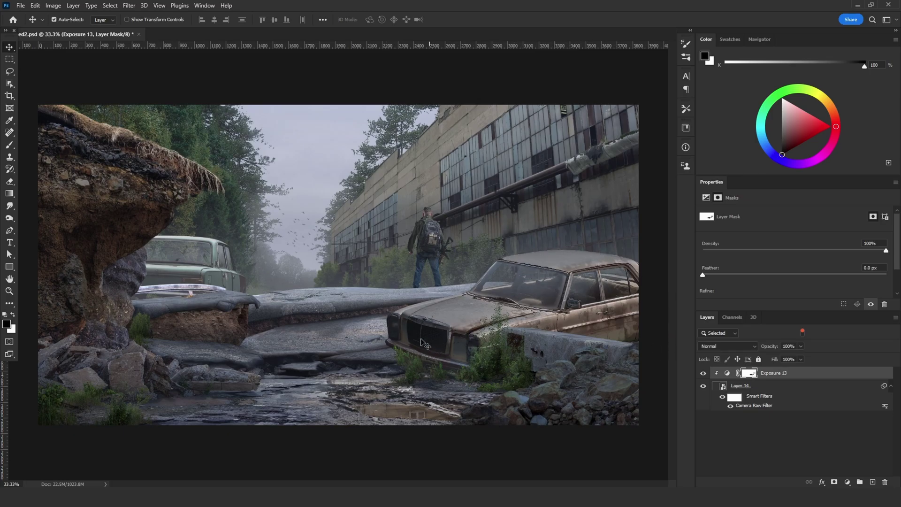
left_click(728, 373)
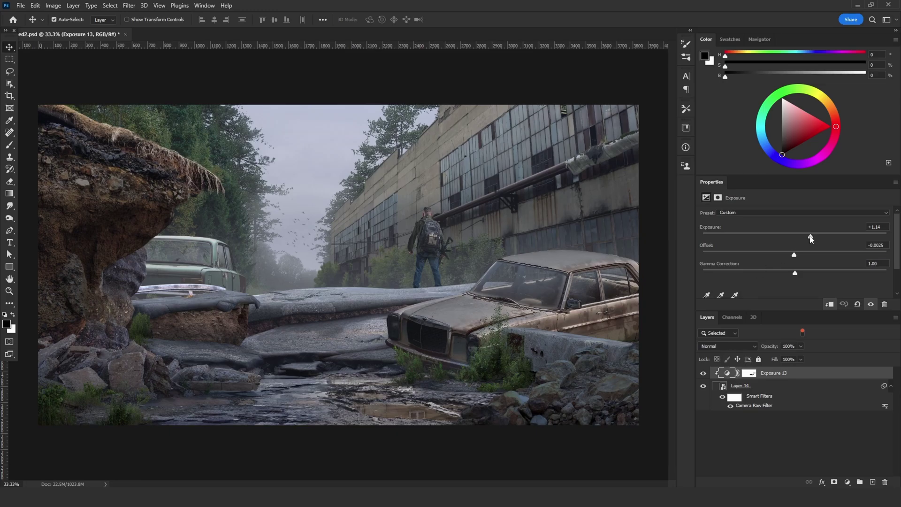
left_click_drag(812, 240, 813, 241)
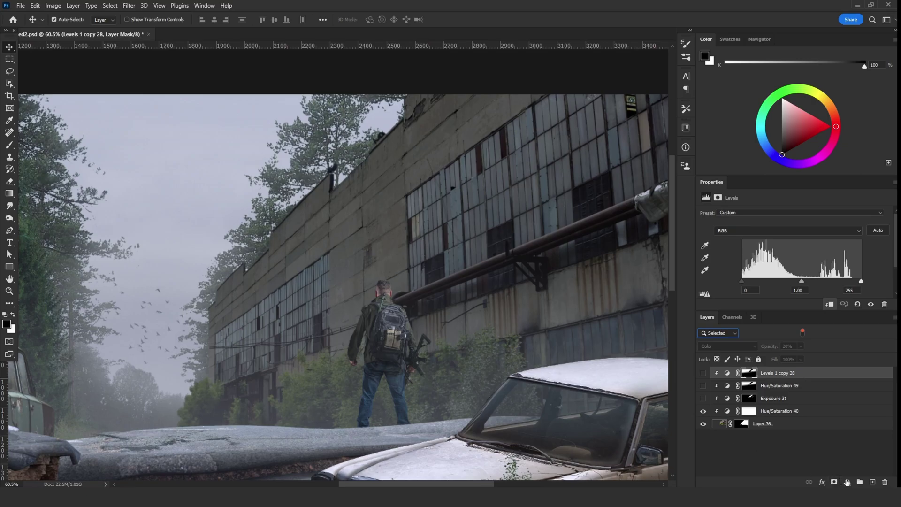
Add an Exposure adjustment with a black mask above Levels 1 copy 28 and cover the image with a black-filled Quick Mask
left_click(847, 483)
left_click(843, 368)
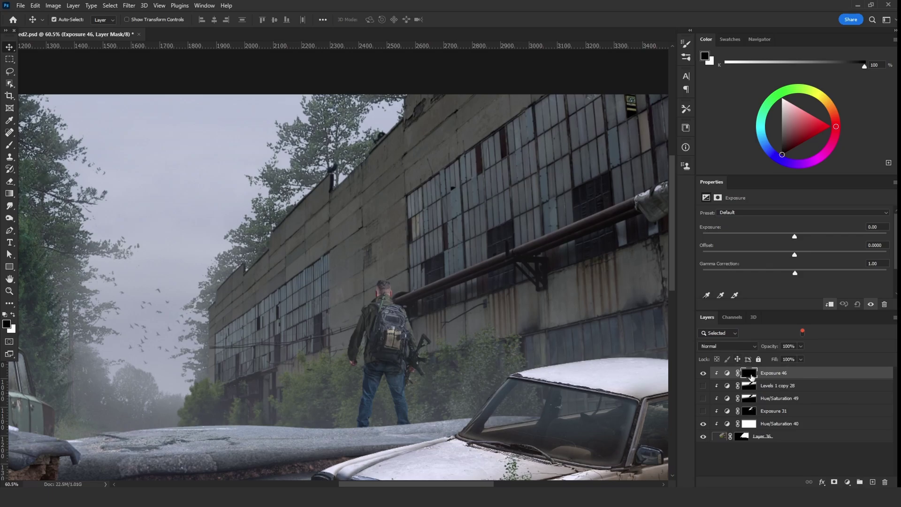
key("q")
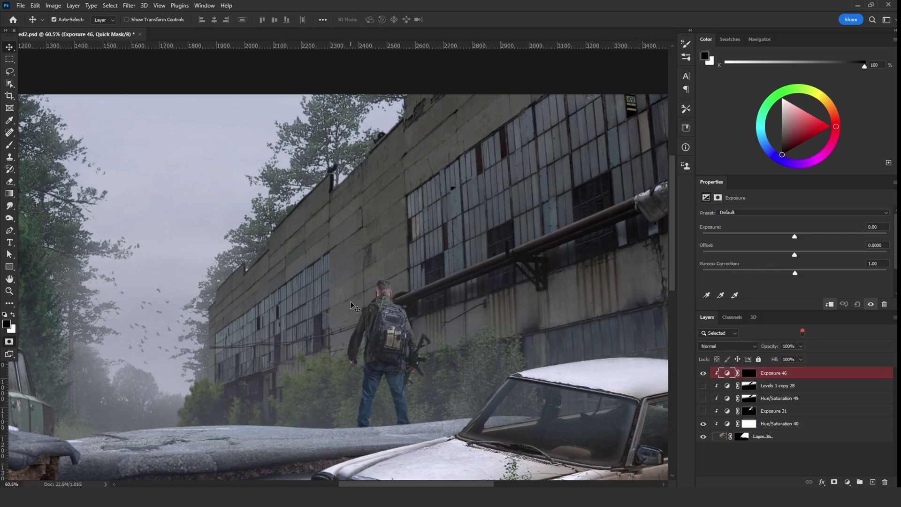
key("alt+BackSpace")
Paint the factory wall white in the Quick Mask with straight brush strokes along the window edges, leaving the windows masked
key("b")
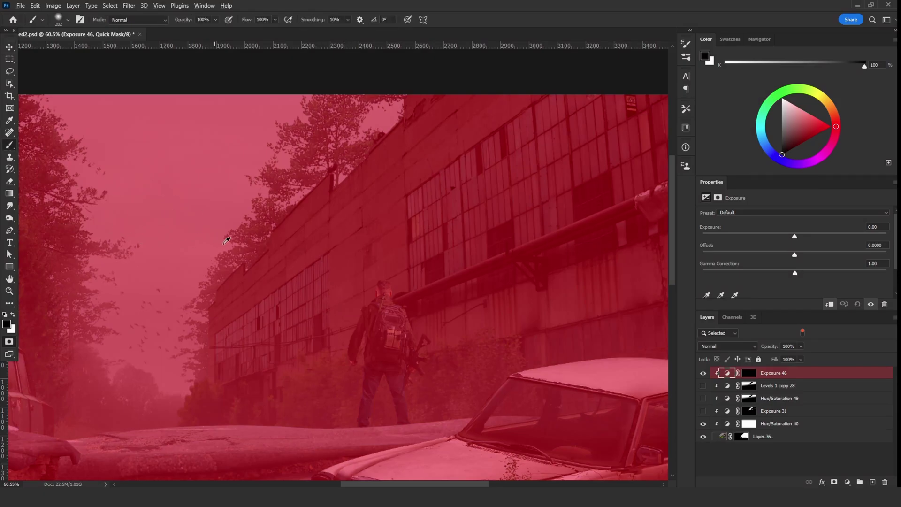
scroll(276, 270, "up", 1)
scroll(276, 271, "up", 9)
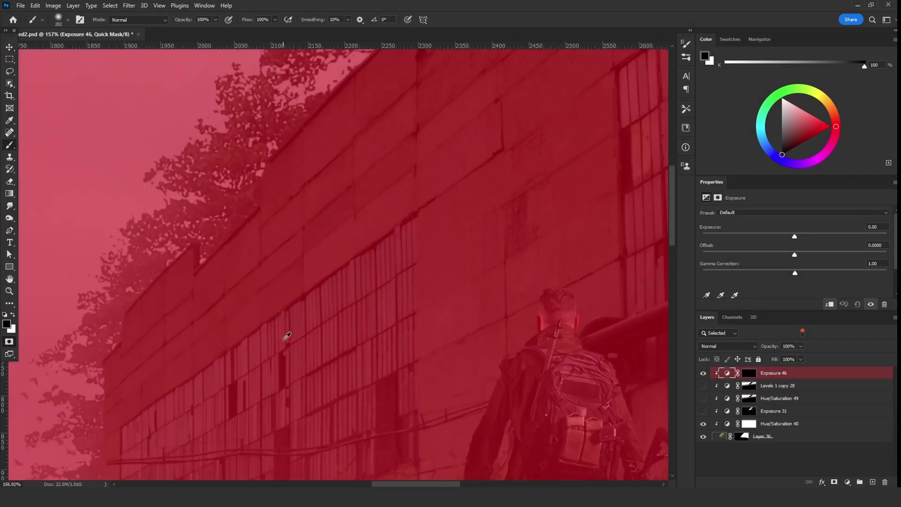
scroll(273, 326, "down", 1)
mouse_move(455, 335)
left_mouse_down()
mouse_move(373, 332)
mouse_move(354, 343)
left_mouse_up()
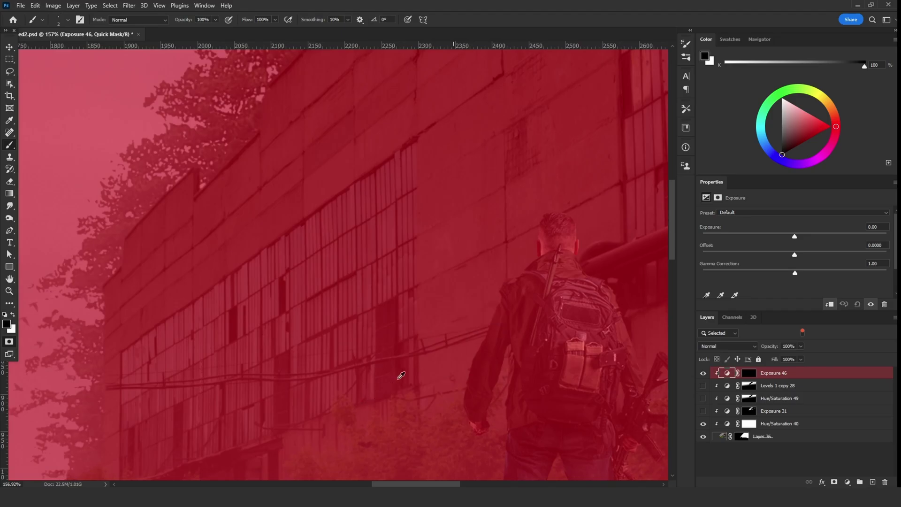
key("x")
left_click_drag(427, 396, 424, 381)
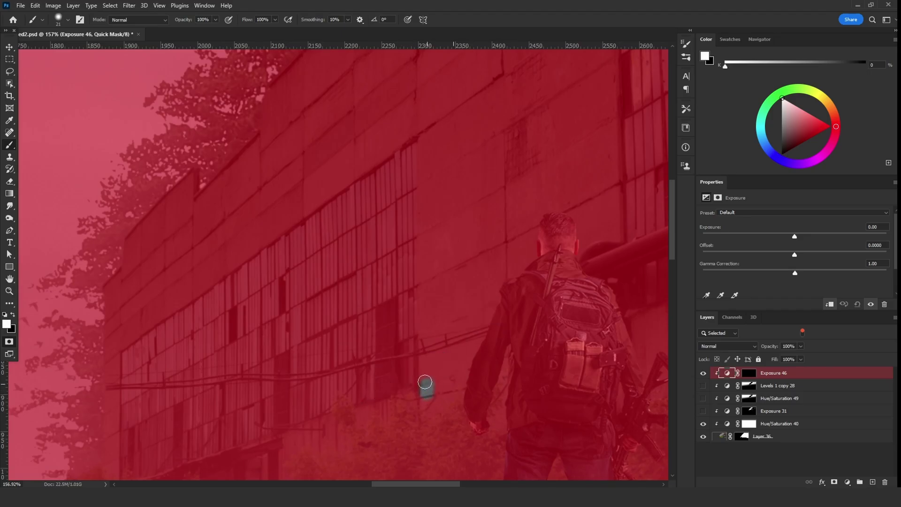
left_click(424, 134, "shift")
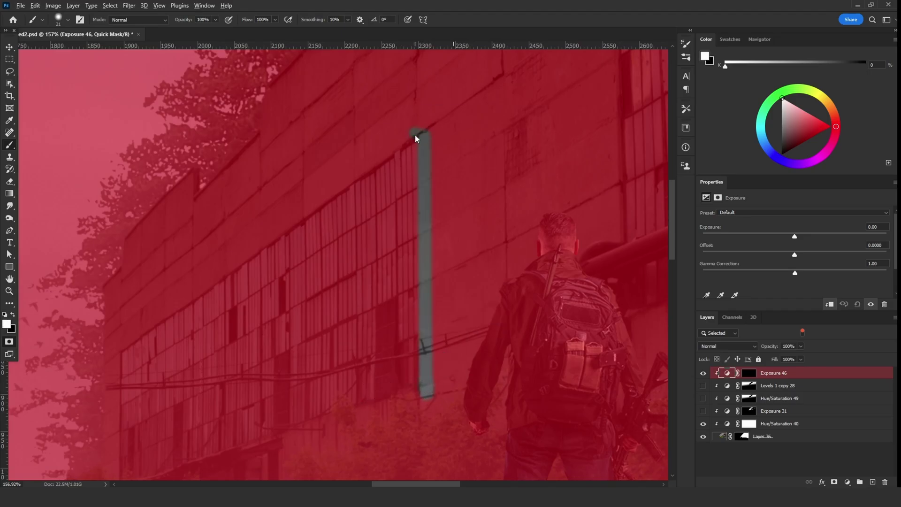
left_click(120, 339, "shift")
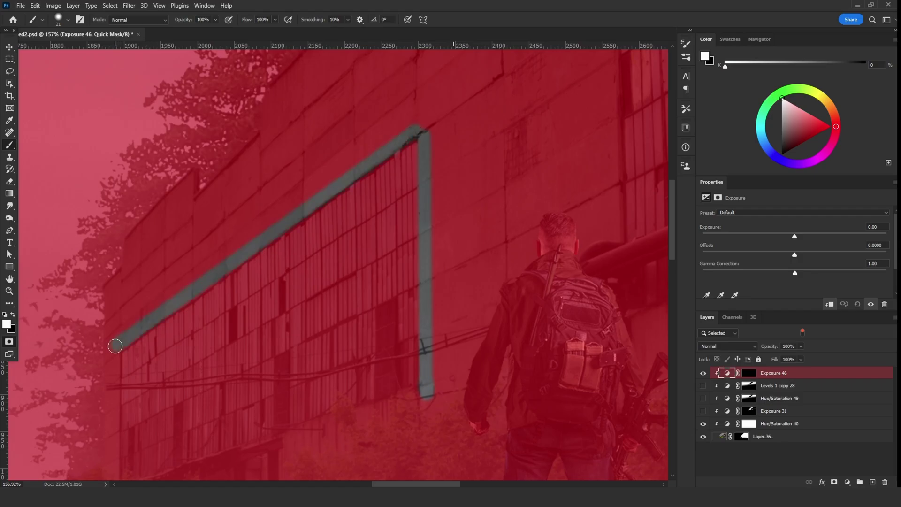
scroll(117, 375, "down", 6)
scroll(184, 120, "down", 1)
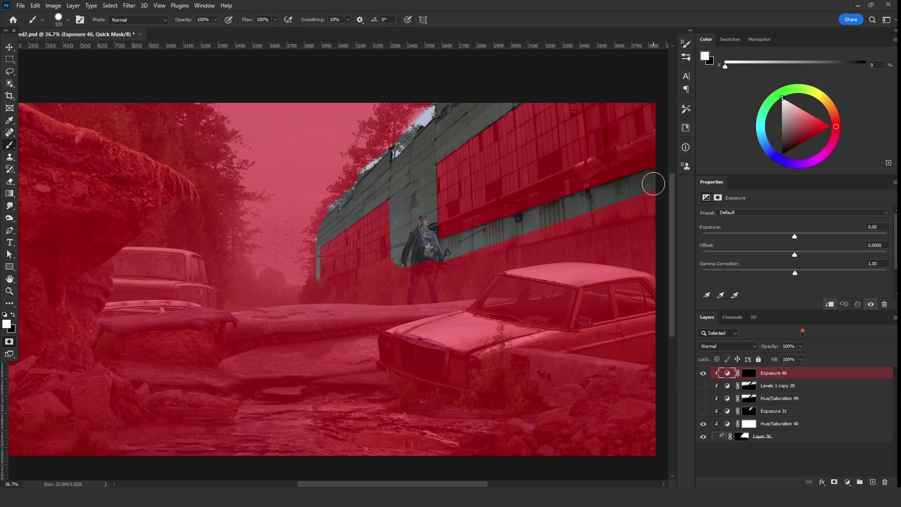
Refine the wall selection in the Quick Mask, fading the area around the man to black with a large soft brush
left_click_drag(645, 193, 447, 249)
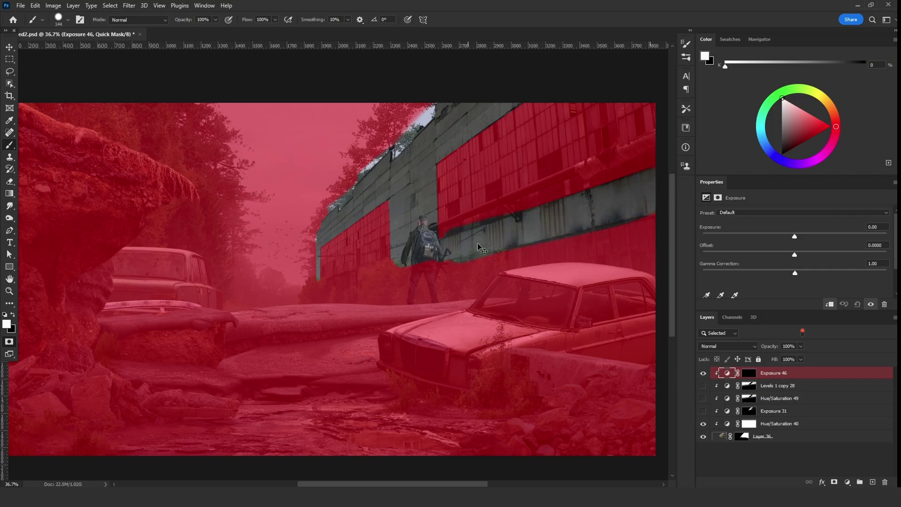
key("ctrl+z")
left_click_drag(654, 199, 654, 202)
key("x")
mouse_move(432, 292)
left_mouse_down()
mouse_move(382, 316)
mouse_move(619, 211)
mouse_move(415, 263)
left_mouse_up()
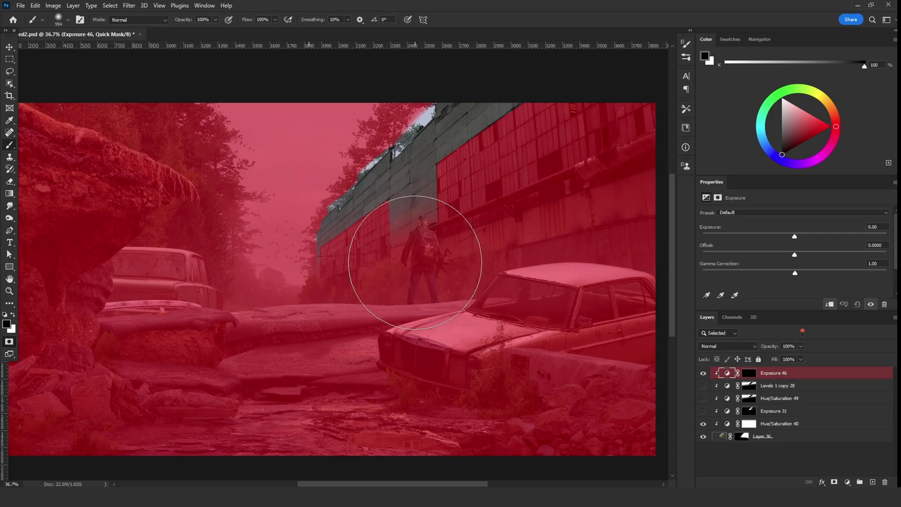
Fill the wall selection with white in the Exposure 46 mask, deselect, and shift the wall Color Balance midtones toward red
key("q")
scroll(443, 162, "up", 3)
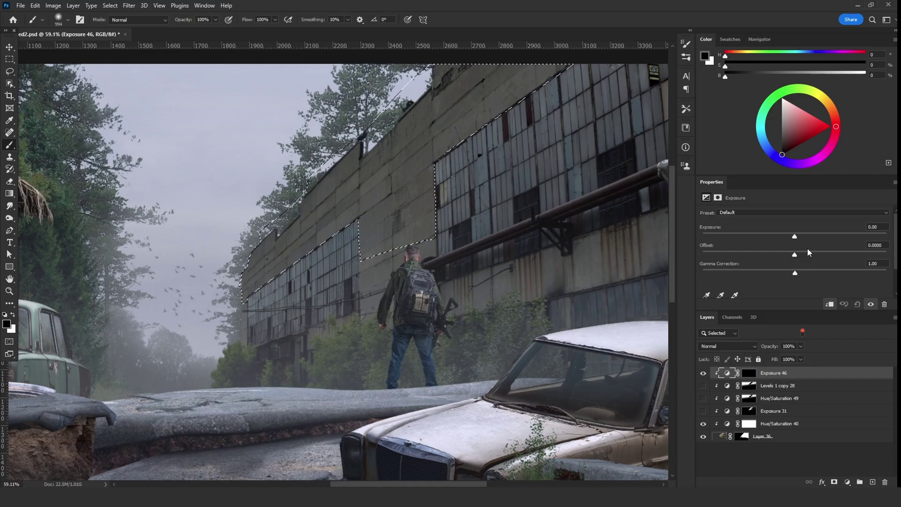
left_click(718, 197)
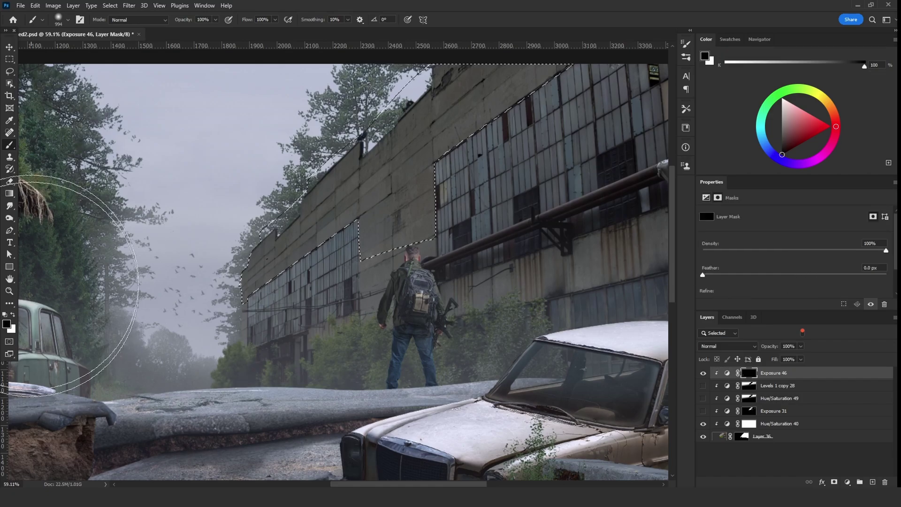
key("l")
key("ctrl+BackSpace")
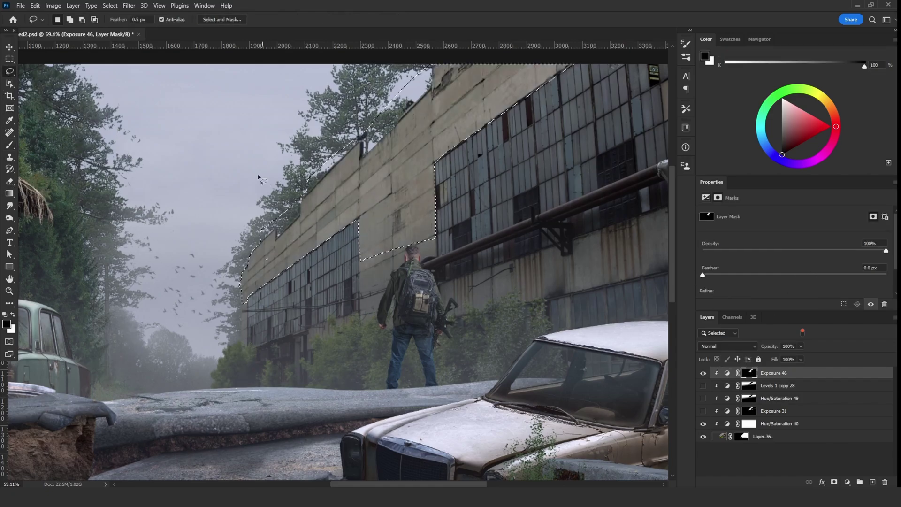
key("ctrl+d")
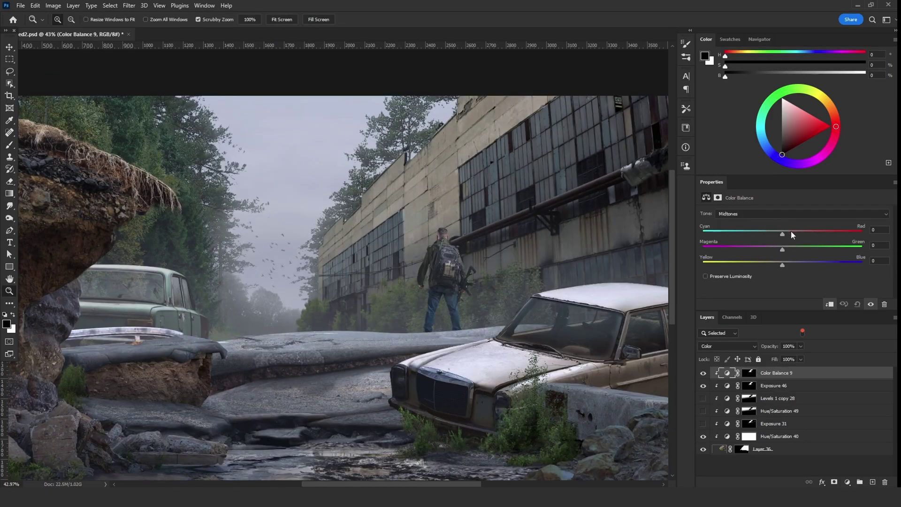
left_click(791, 232)
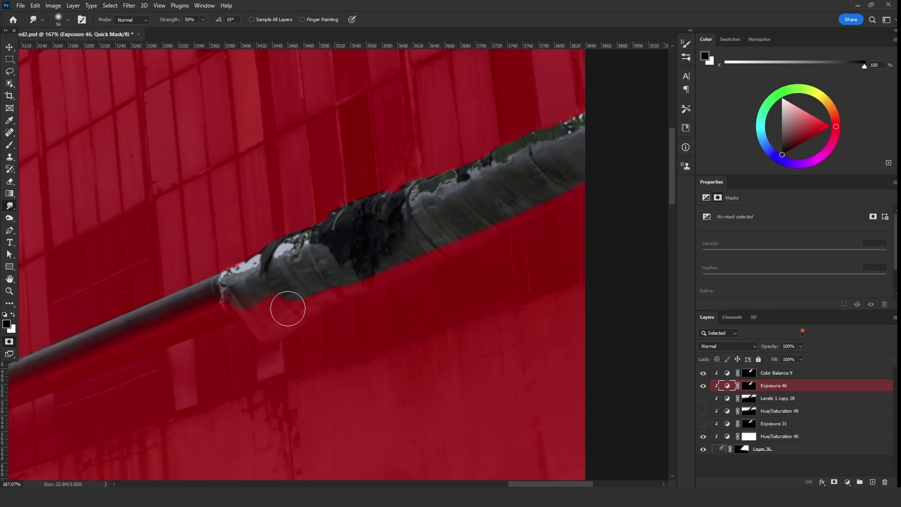
Smudge the Quick Mask along the wrapped section of the pipe with the Smudge tool, and exit Quick Mask to light the pipe
mouse_move(306, 312)
left_mouse_down()
mouse_move(277, 321)
mouse_move(255, 315)
mouse_move(328, 320)
mouse_move(291, 320)
mouse_move(258, 283)
mouse_move(266, 303)
mouse_move(274, 306)
mouse_move(259, 278)
mouse_move(262, 299)
mouse_move(247, 320)
mouse_move(266, 346)
mouse_move(274, 317)
mouse_move(256, 301)
mouse_move(265, 294)
mouse_move(264, 309)
mouse_move(243, 288)
mouse_move(261, 284)
mouse_move(305, 305)
mouse_move(294, 293)
mouse_move(307, 297)
mouse_move(290, 304)
left_mouse_up()
right_click(15, 205)
left_click(43, 225)
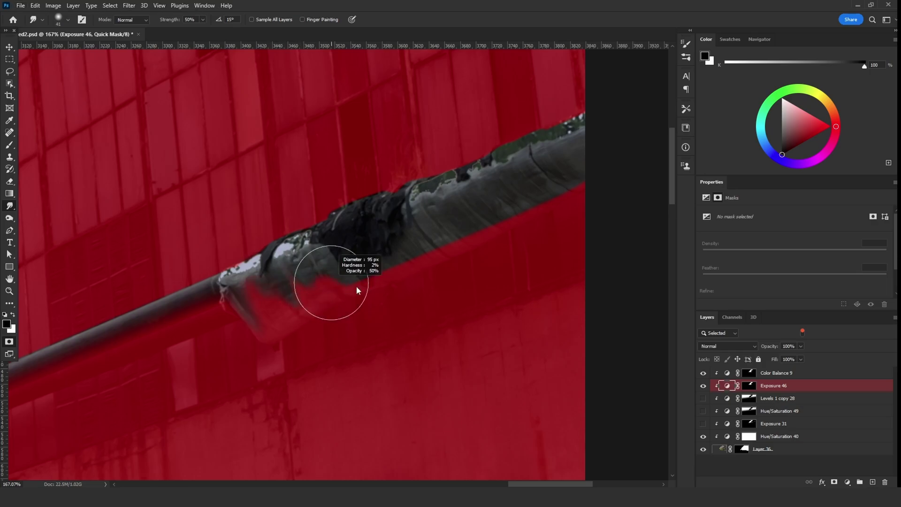
mouse_move(347, 264)
left_mouse_down()
mouse_move(356, 236)
mouse_move(403, 252)
mouse_move(447, 228)
mouse_move(418, 199)
mouse_move(527, 214)
mouse_move(501, 171)
mouse_move(541, 155)
left_mouse_up()
key("bracketright")
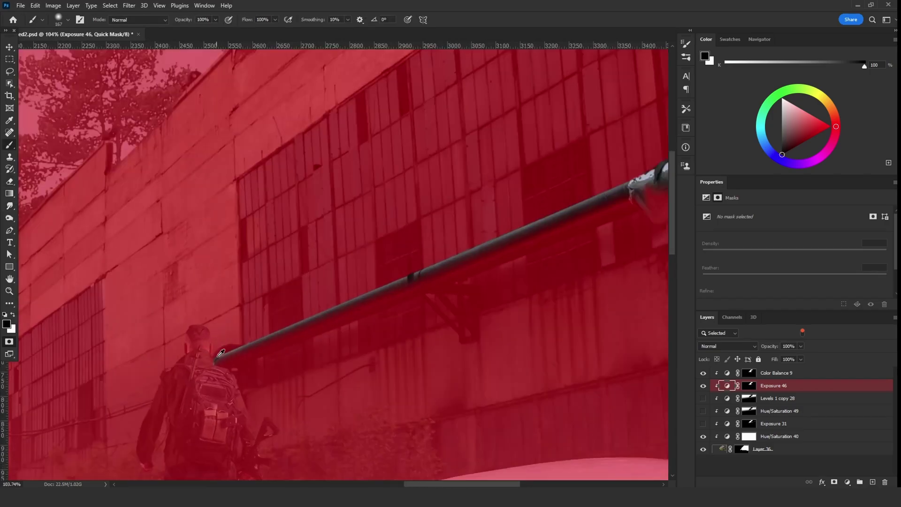
key("q")
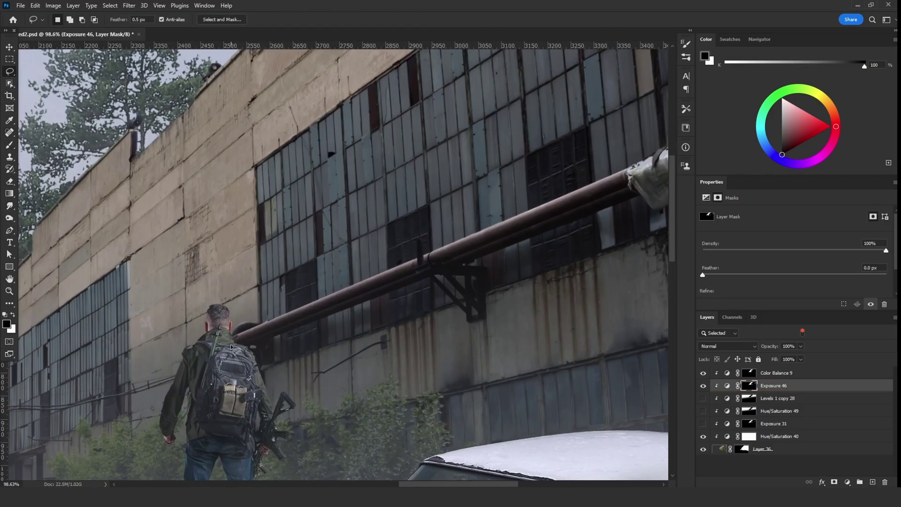
Paint a straight white band along the lower pipe in a new Quick Mask on the Exposure 46 layer
key("q")
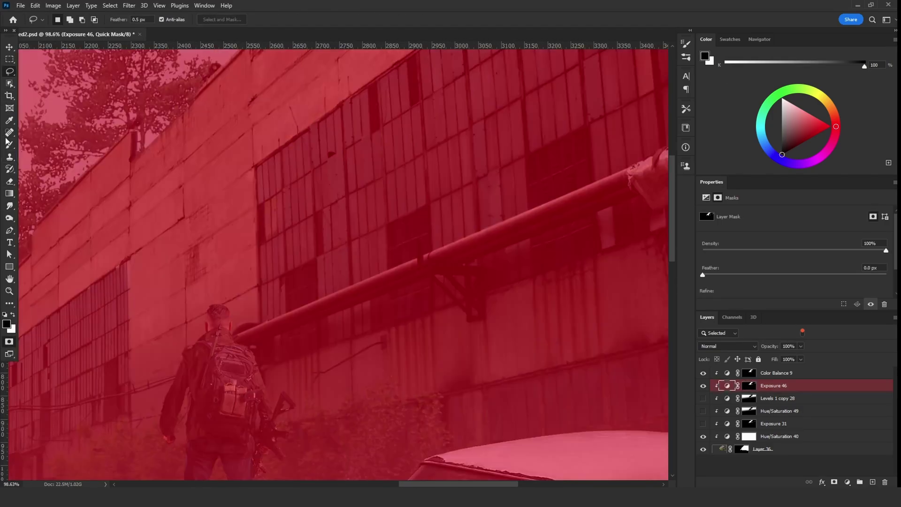
key("b")
scroll(235, 322, "up", 3)
key("x")
left_click(216, 334)
left_click(547, 202, "shift")
scroll(572, 190, "down", 3)
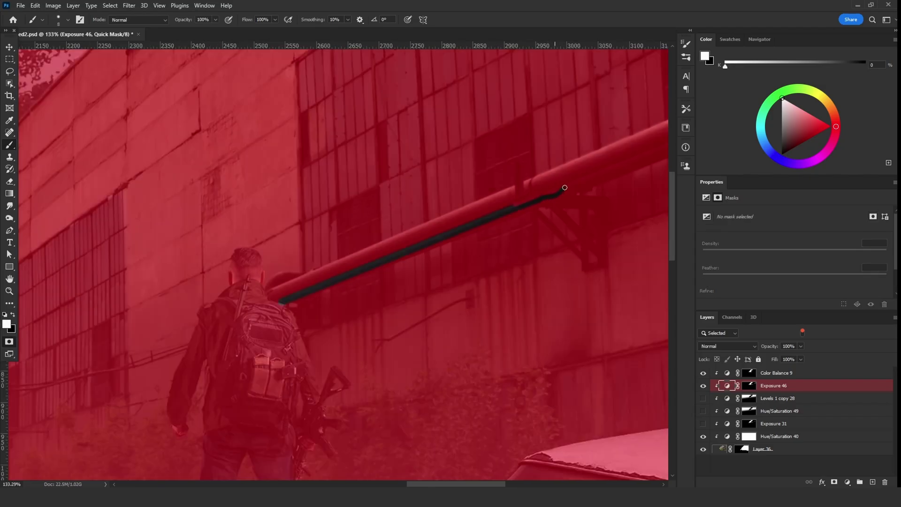
key("bracketright")
left_click(393, 291, "shift")
mouse_move(393, 291)
left_mouse_down()
mouse_move(135, 389)
mouse_move(139, 398)
mouse_move(120, 396)
mouse_move(387, 303)
left_mouse_up()
Trim the lower pipe selection with a larger black brush, fill it in the Exposure 46 mask to light the pipe, and deselect
key("x")
key("bracketright")
key("bracketright")
key("bracketright")
key("bracketright")
key("bracketright")
left_click(615, 210, "shift")
key("q")
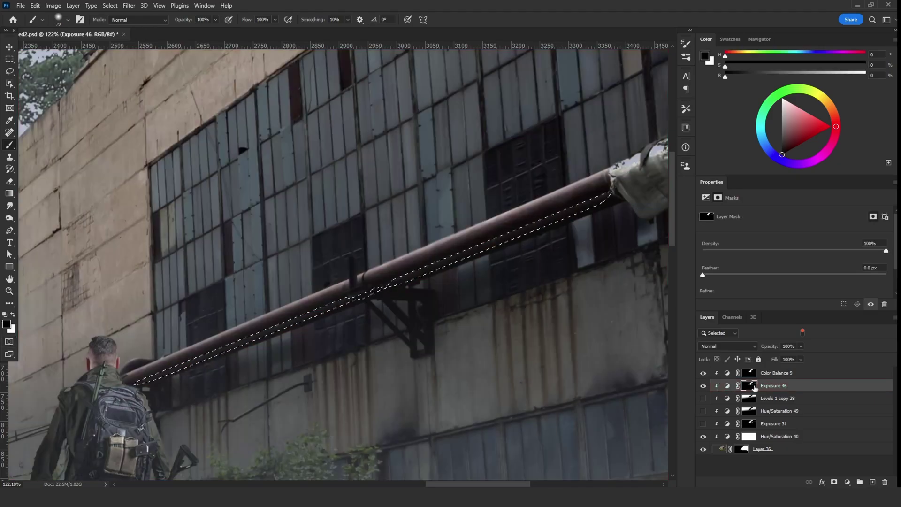
key("alt+BackSpace")
key("ctrl+d")
key("l")
scroll(343, 248, "down", 4)
scroll(166, 259, "up", 3)
Select the Color Balance 9 layer and paint the factory's large window bank white in a new Quick Mask
left_click(798, 374)
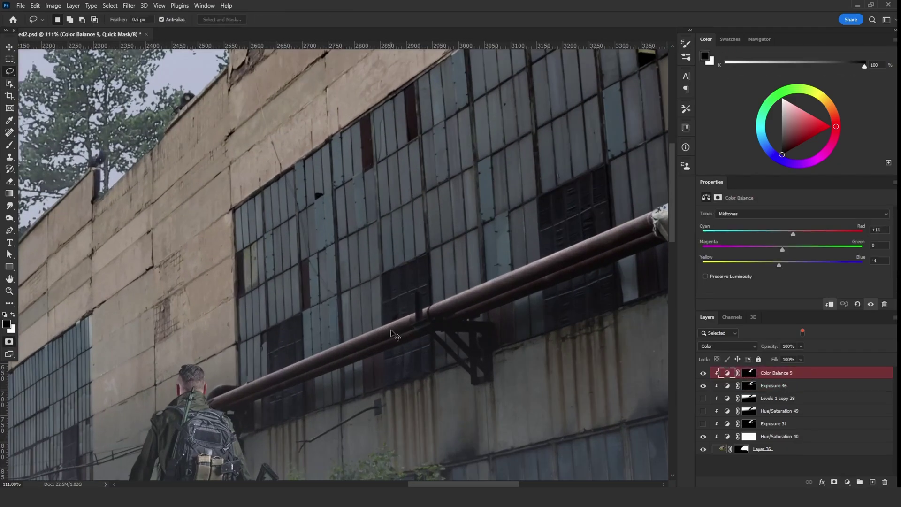
key("q")
key("b")
key("x")
scroll(244, 374, "down", 2)
left_click(378, 117, "shift")
right_click(379, 121, "alt")
right_click(241, 366, "alt")
mouse_move(472, 275)
left_mouse_down()
mouse_move(241, 366)
mouse_move(387, 127)
left_mouse_up()
right_click(388, 190, "alt")
left_click_drag(270, 258, 313, 291)
scroll(532, 237, "down", 3)
mouse_move(589, 162)
left_mouse_down()
mouse_move(402, 221)
mouse_move(480, 249)
left_mouse_up()
scroll(322, 338, "up", 5)
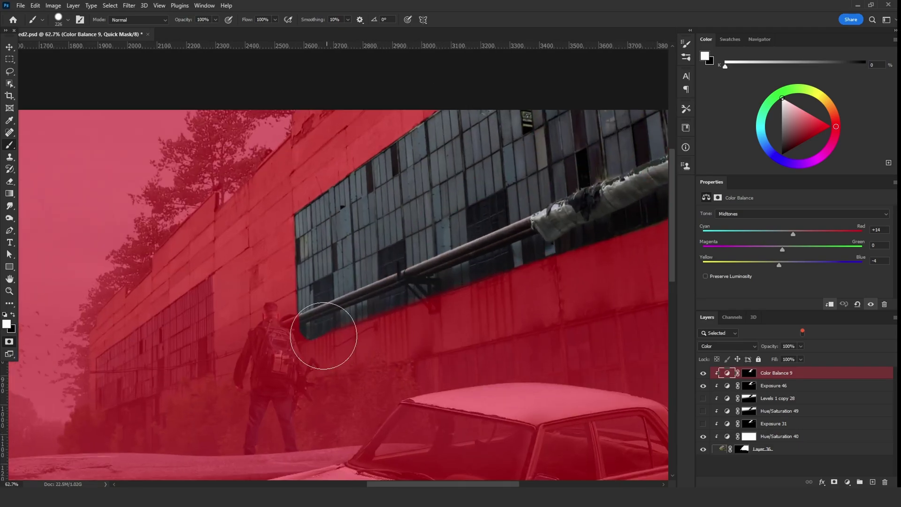
Paint the smaller window bank behind the man white in the Quick Mask, using straight strokes along its edges and filling the interior
left_click_drag(164, 390, 319, 352)
right_click(319, 352, "alt")
left_click(321, 352)
left_click(322, 202, "shift")
left_click(136, 332, "shift")
left_click(137, 414, "shift")
left_click(322, 355, "shift")
right_click(319, 345, "alt")
left_click(313, 219, "shift")
left_click(147, 339, "shift")
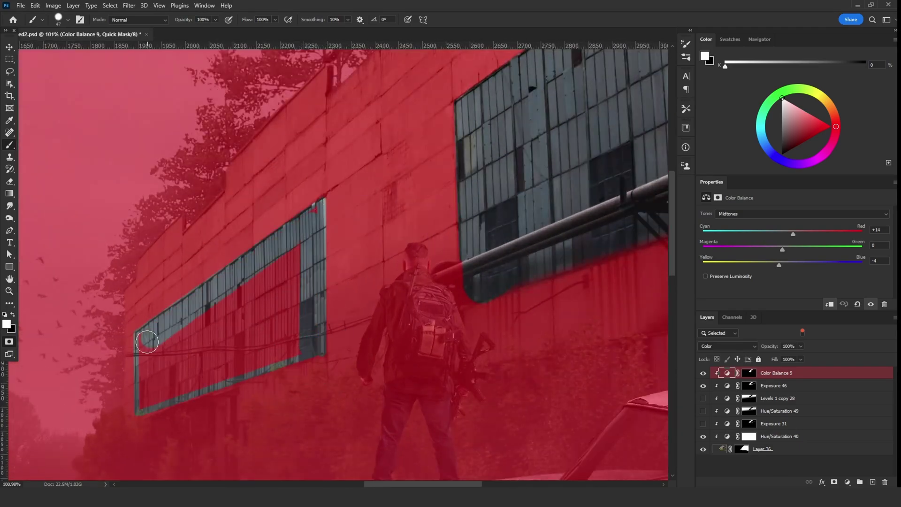
left_click(146, 397, "shift")
left_click(293, 350, "shift")
left_click_drag(278, 272, 274, 301)
left_click_drag(529, 92, 324, 167)
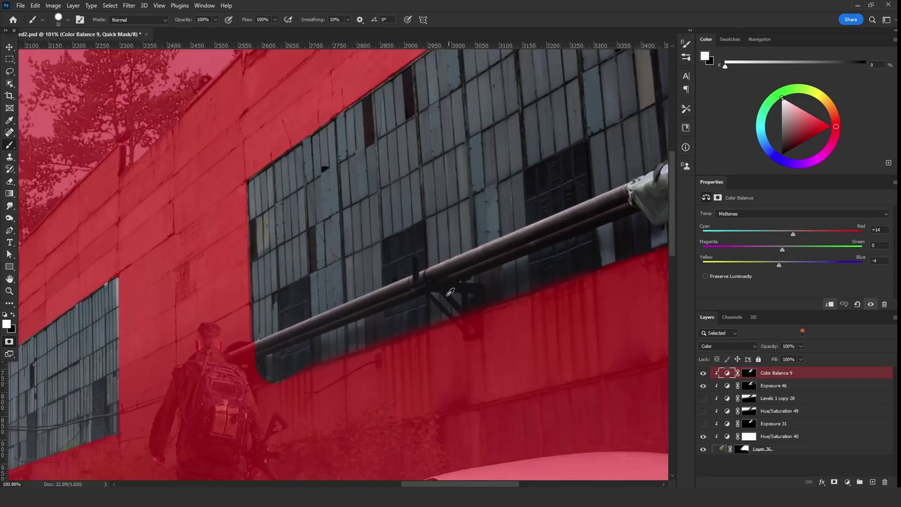
Fade the lower part of both window banks out of the Quick Mask with a large soft eraser
scroll(363, 343, "down", 4)
key("e")
right_click(302, 389, "alt")
left_click(410, 448)
key("bracketleft")
key("bracketleft")
key("bracketleft")
key("bracketleft")
key("bracketleft")
key("bracketleft")
key("bracketleft")
key("bracketleft")
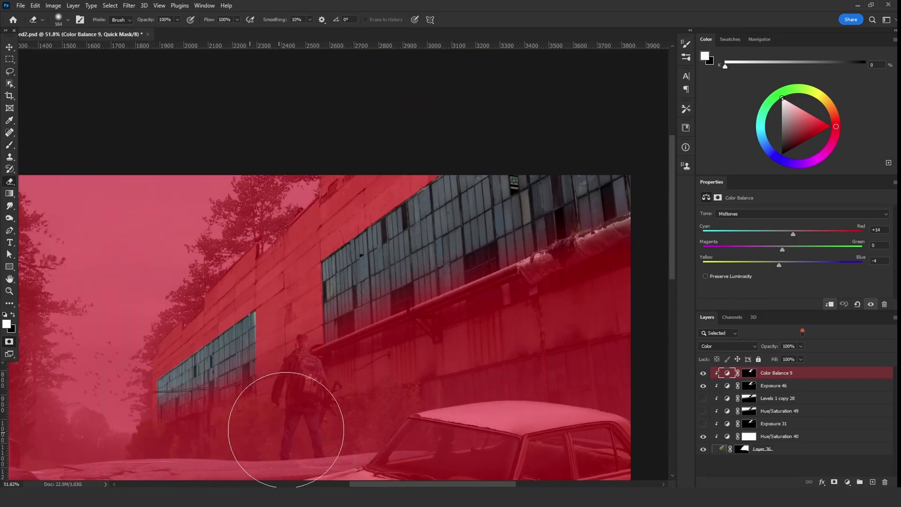
Erase the wrapped pipe and the window edges from the Quick Mask with a small eraser, and exit Quick Mask
scroll(352, 312, "up", 5)
scroll(413, 277, "up", 1)
mouse_move(593, 225)
left_mouse_down()
mouse_move(416, 271)
mouse_move(643, 180)
left_mouse_up()
key("bracketright")
left_click_drag(127, 397, 376, 297)
scroll(180, 345, "down", 6)
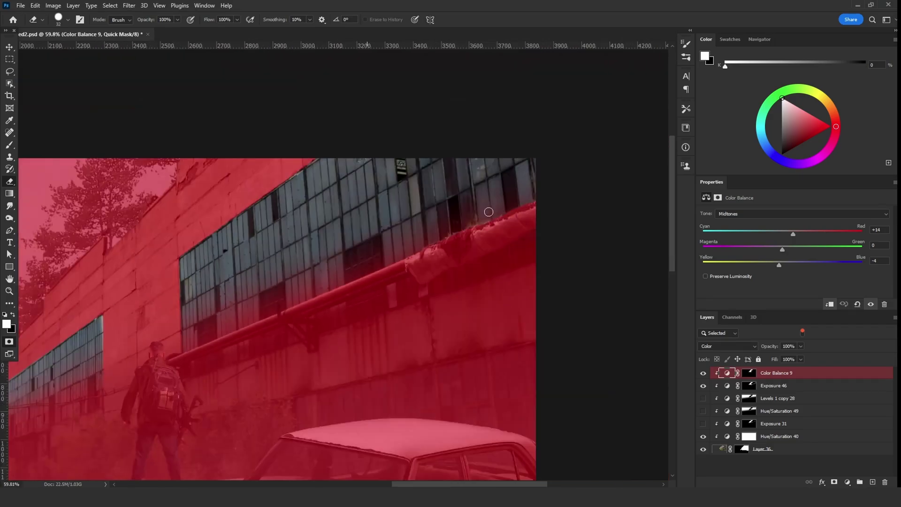
scroll(502, 210, "up", 6)
key("r")
scroll(493, 215, "down", 3)
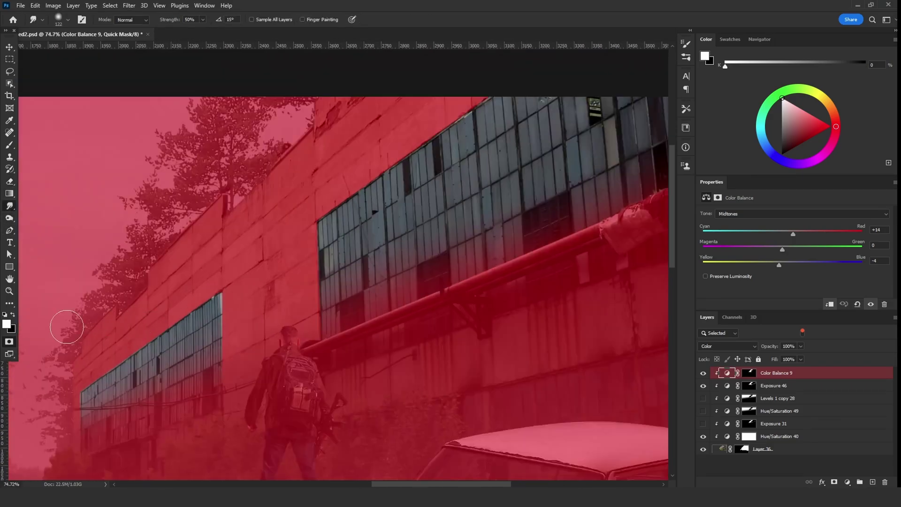
left_click(9, 341)
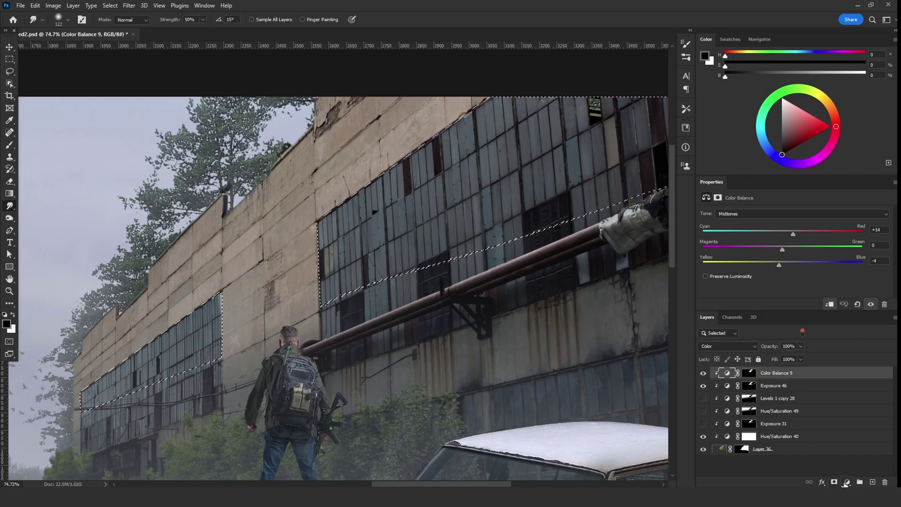
Add a Hue/Saturation adjustment masked to the window selection and set its Lightness to +13
left_click(847, 482)
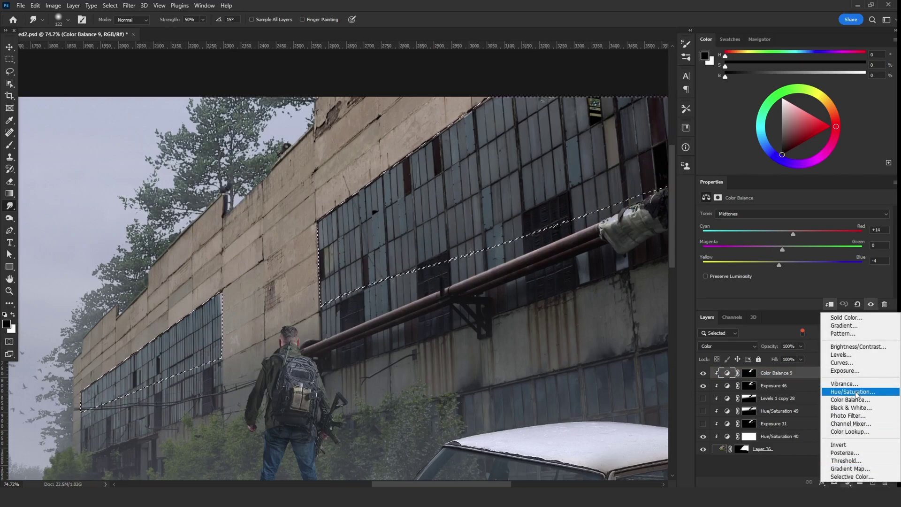
left_click(856, 393)
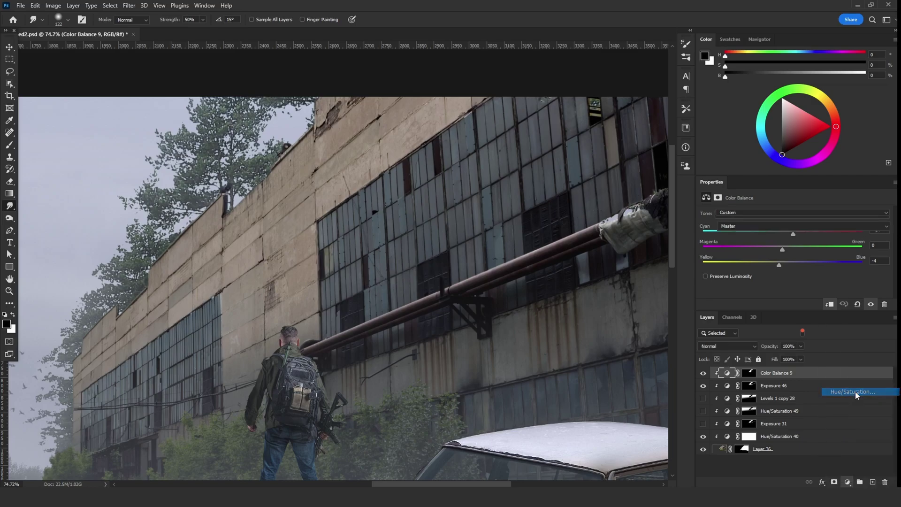
left_click_drag(801, 285, 807, 285)
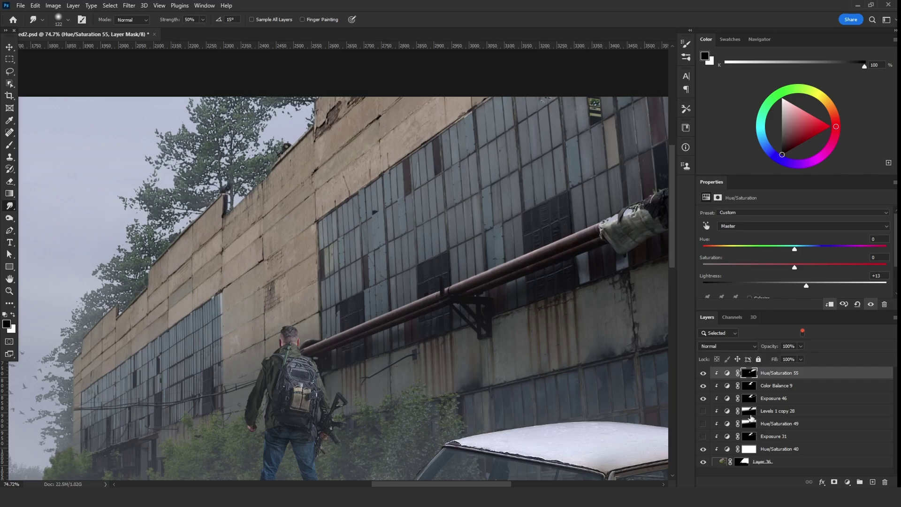
Add a Color Balance adjustment for the windows, copy the Hue/Saturation 55 mask onto it, and set its blend mode to Color
left_click(847, 484)
left_click(855, 399)
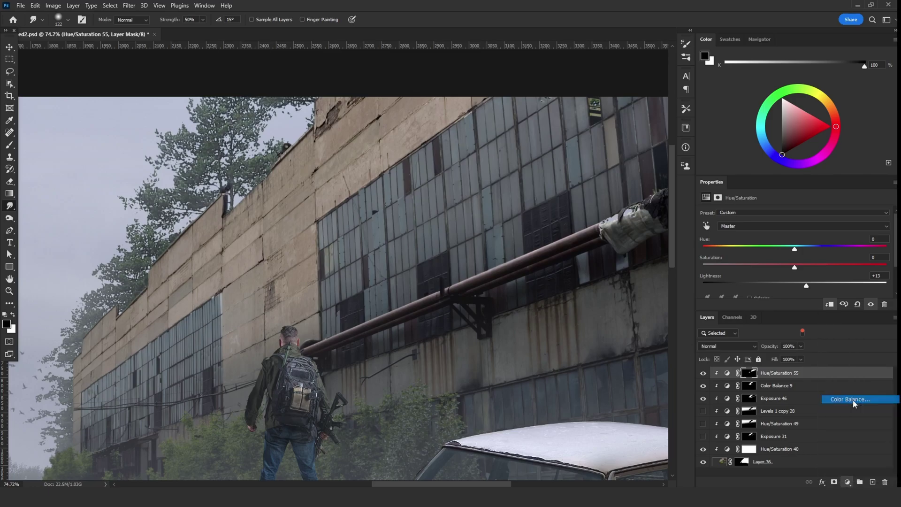
left_click_drag(750, 385, 750, 373)
left_click(406, 191)
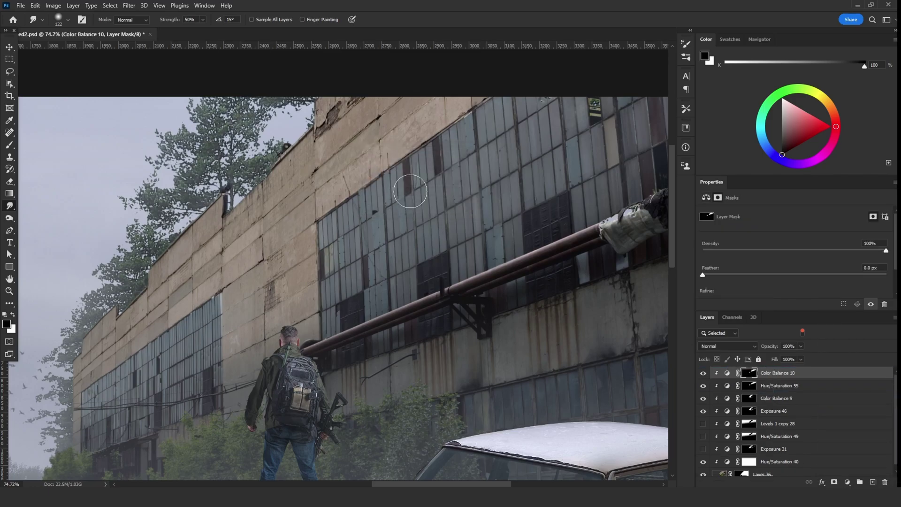
left_click(725, 347)
left_click(718, 474)
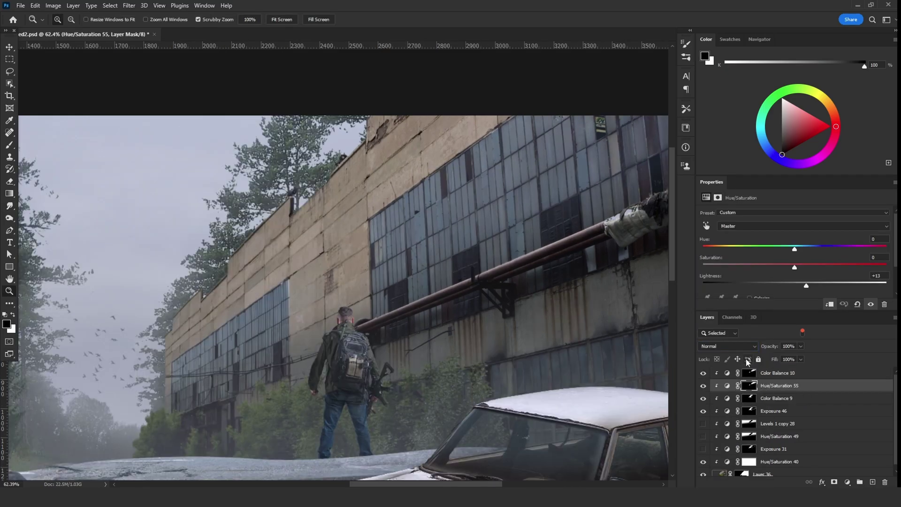
Set the Hue/Saturation 55 layer's blend mode to Linear Dodge (Add) and lower its Fill
left_click(732, 348)
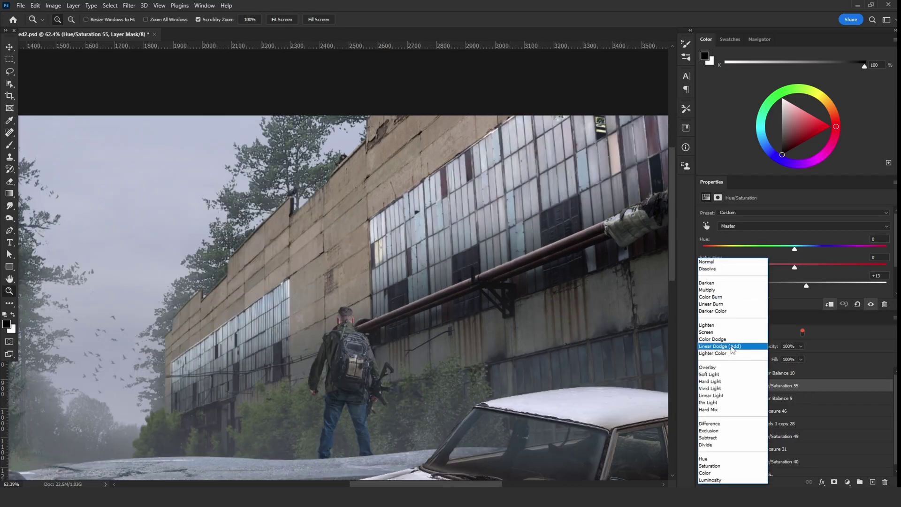
left_click(733, 347)
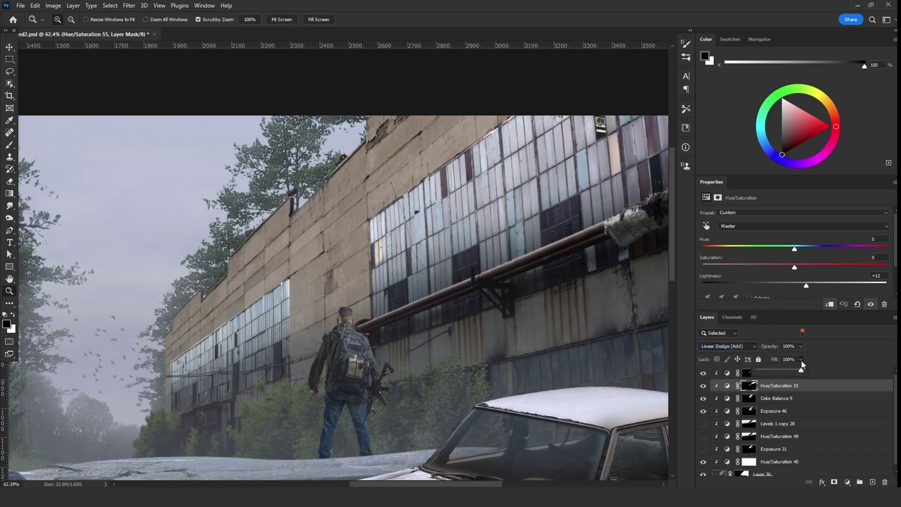
left_click_drag(792, 372, 783, 373)
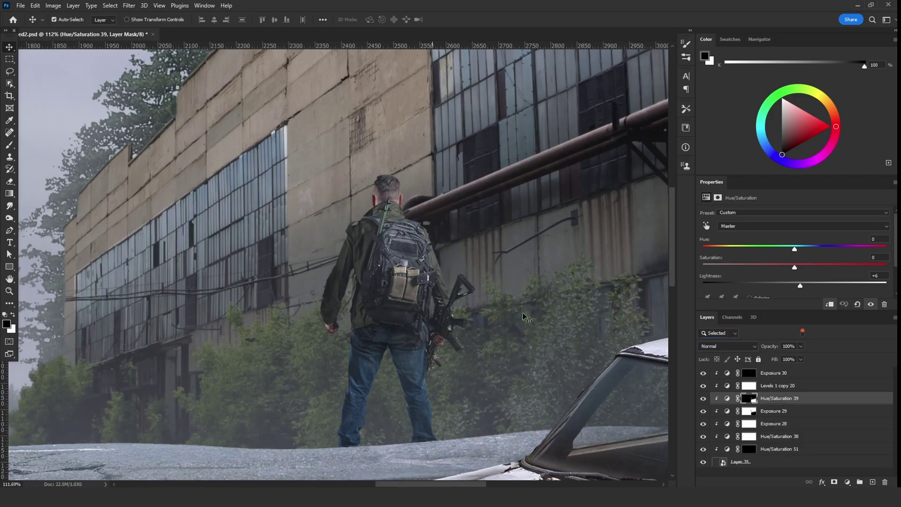
Toggle the Hue/Saturation 39 layer's visibility to compare its effect on the man
left_click(704, 399)
left_click(704, 398)
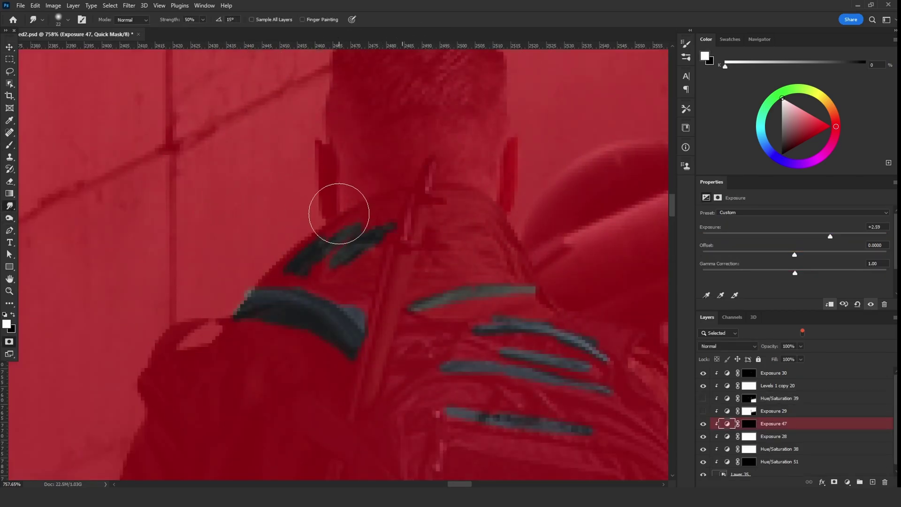
Paint and smudge highlight strokes over the man's shoulder, back and sleeve in the Exposure 47 Quick Mask
mouse_move(338, 213)
left_mouse_down()
mouse_move(391, 190)
mouse_move(358, 214)
mouse_move(394, 198)
mouse_move(319, 260)
mouse_move(309, 252)
mouse_move(322, 273)
mouse_move(322, 261)
mouse_move(300, 292)
mouse_move(306, 268)
mouse_move(296, 269)
mouse_move(283, 291)
mouse_move(303, 303)
left_mouse_up()
right_click(321, 275, "alt")
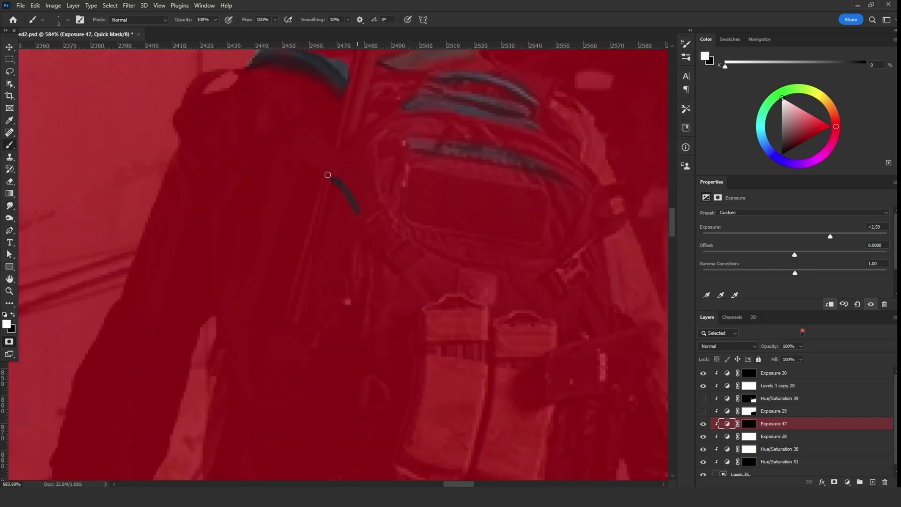
right_click(360, 213, "alt")
left_click_drag(362, 209, 357, 199)
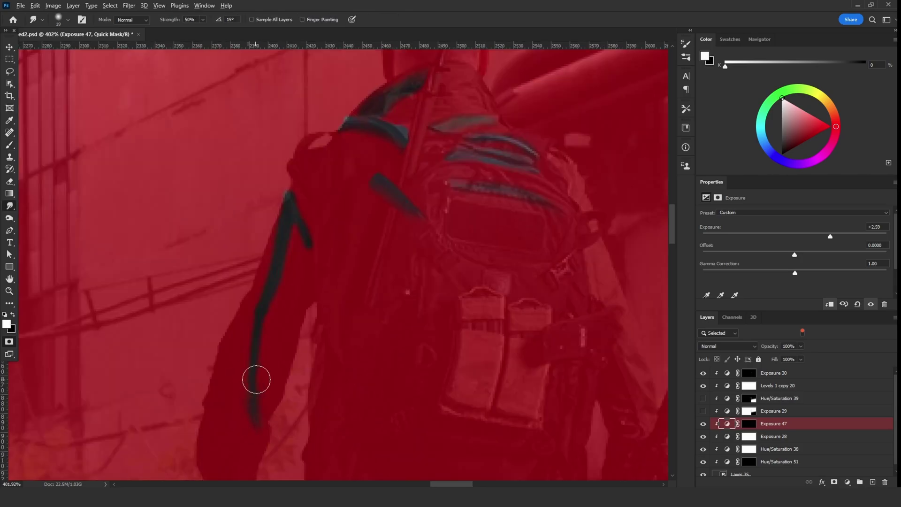
key("bracketright")
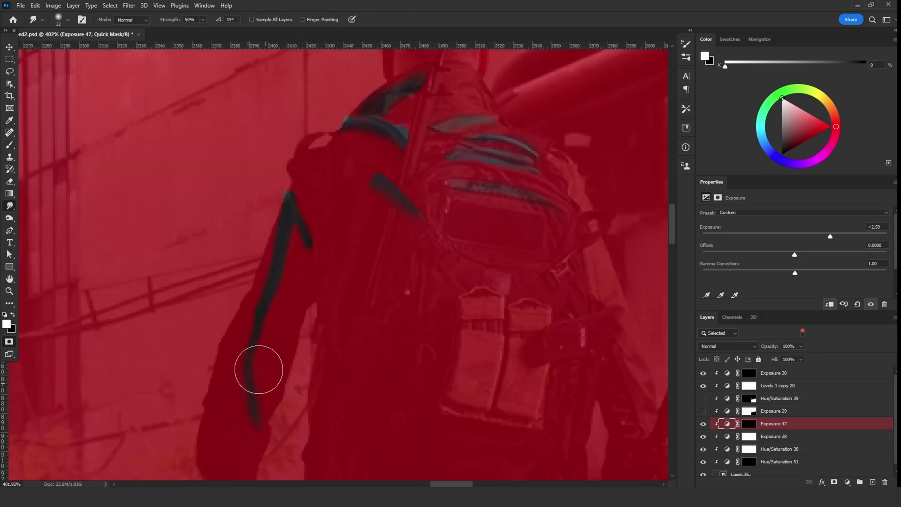
left_click_drag(304, 242, 304, 291)
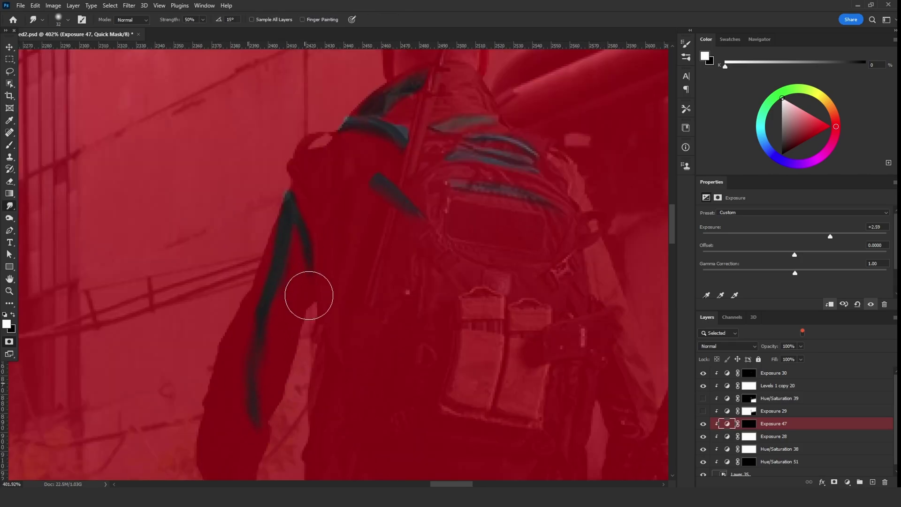
mouse_move(296, 254)
left_mouse_down()
mouse_move(287, 247)
mouse_move(296, 230)
mouse_move(285, 329)
left_mouse_up()
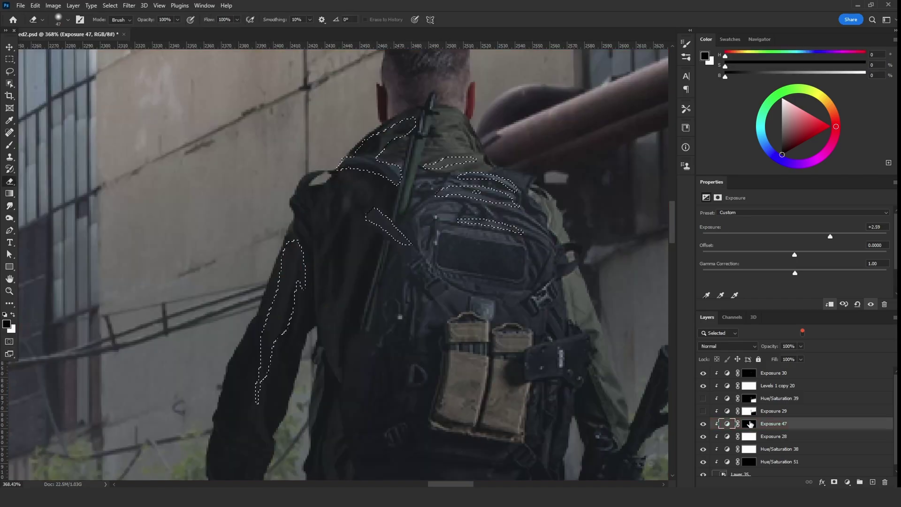
Fill the jacket and backpack highlight selection with white in the Exposure 47 mask and deselect
left_click(749, 424)
key("ctrl+BackSpace")
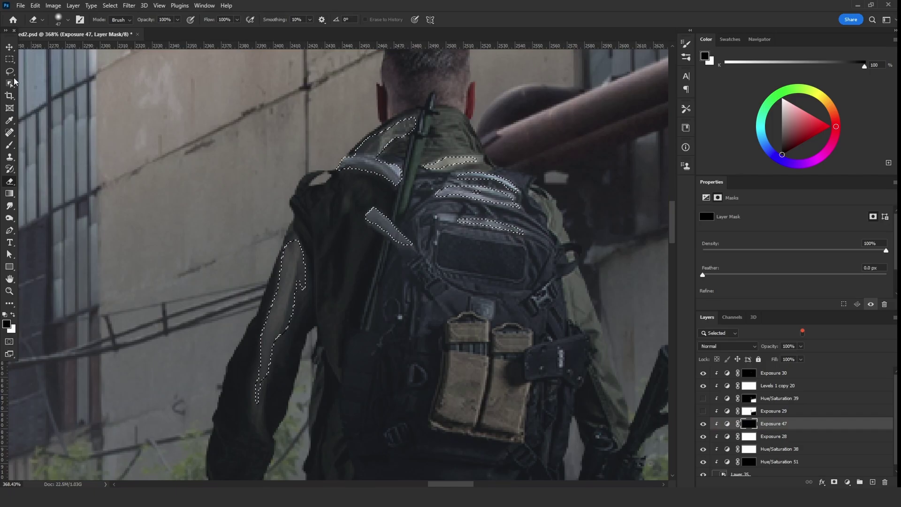
key("ctrl+BackSpace")
left_click(10, 74)
key("ctrl+d")
scroll(323, 212, "down", 4)
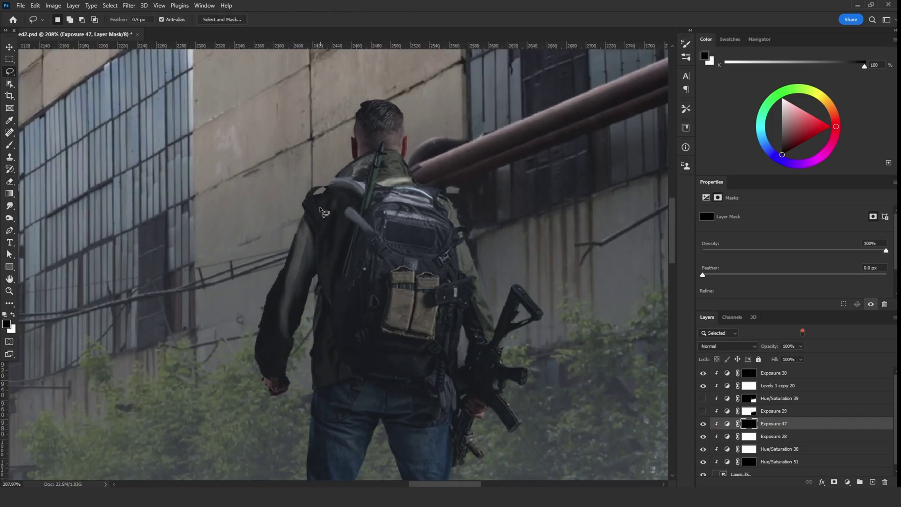
Enter Quick Mask again and paint a white highlight stroke from the sleeve's inner edge up to the man's shoulder
scroll(312, 263, "up", 3)
left_click(9, 143)
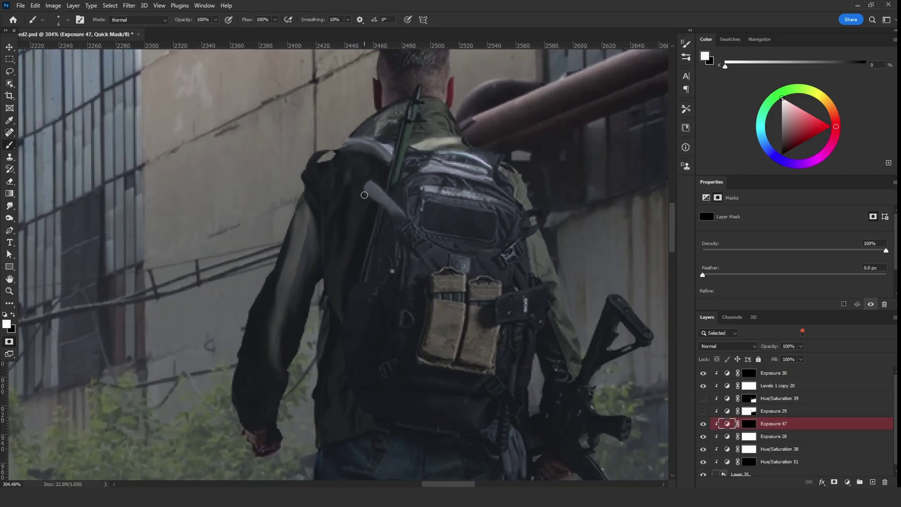
key("q")
key("x")
scroll(333, 253, "up", 3)
scroll(320, 211, "up", 2)
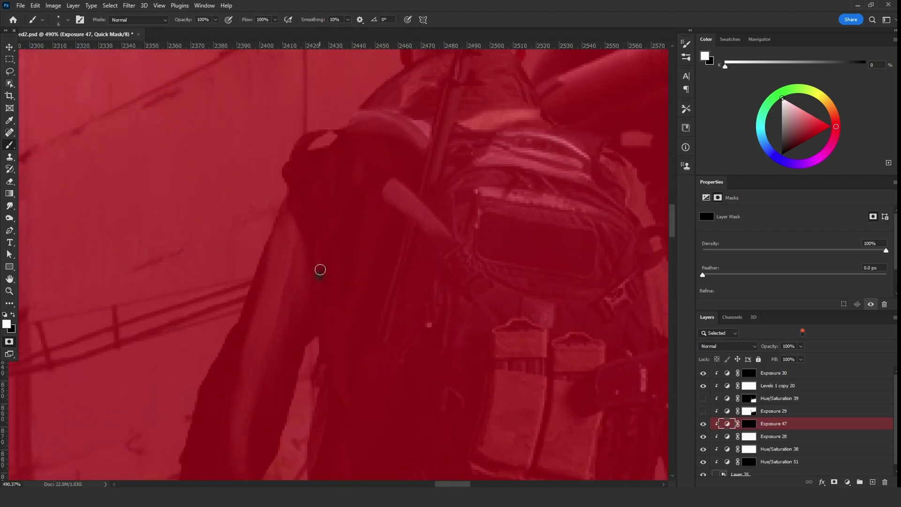
mouse_move(321, 277)
left_mouse_down()
mouse_move(307, 194)
mouse_move(293, 174)
left_mouse_up()
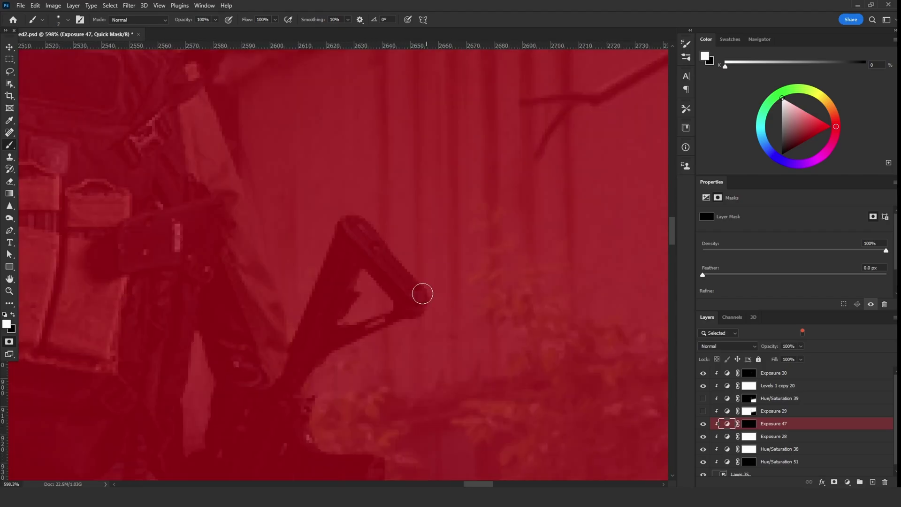
Paint the end of the rifle stock white in the Quick Mask and soften its edge with a soft eraser
left_click_drag(423, 294, 350, 227)
key("e")
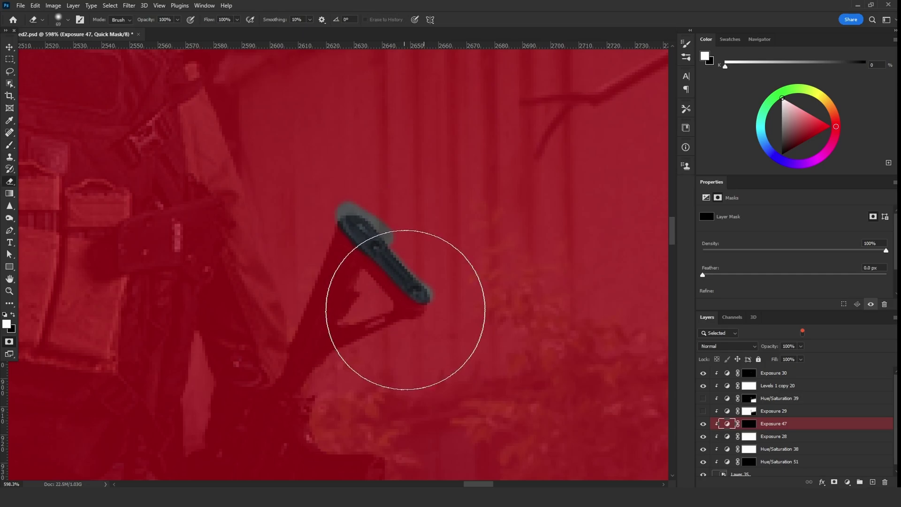
key("bracketleft")
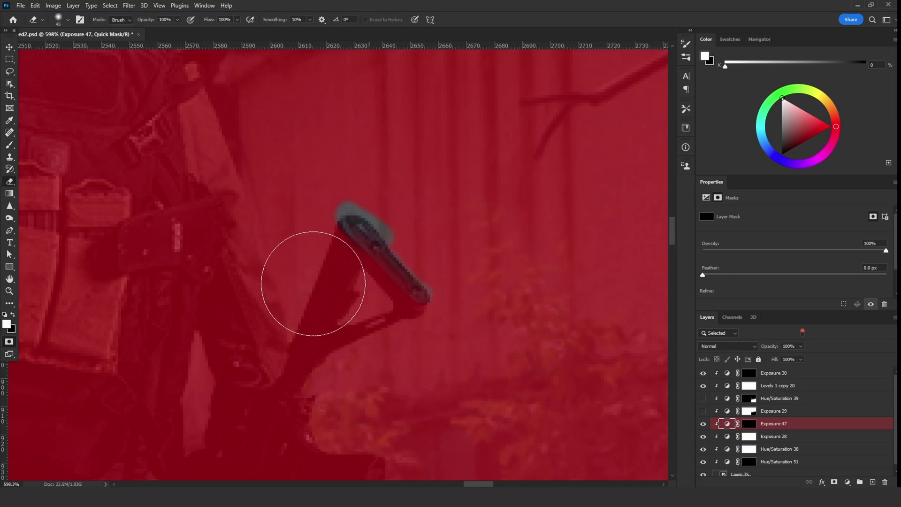
key("bracketleft")
key("bracketleft")
key("bracketleft")
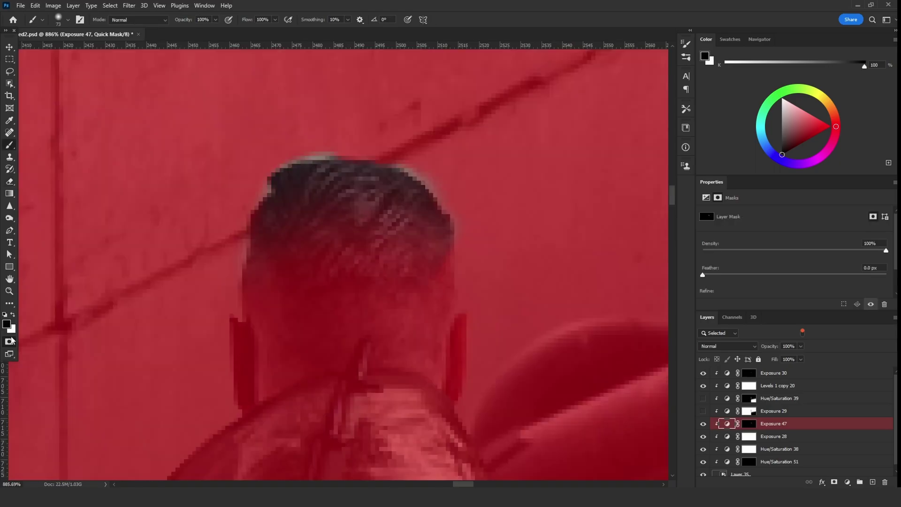
Exit Quick Mask, fill the hair highlight selection with white in the Exposure 47 layer mask, and deselect
left_click(11, 342)
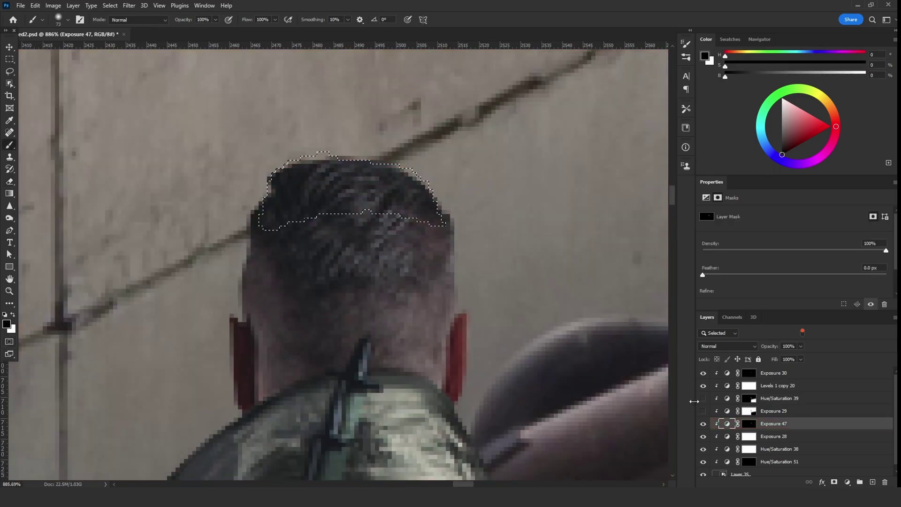
left_click(749, 423)
key("ctrl+BackSpace")
key("l")
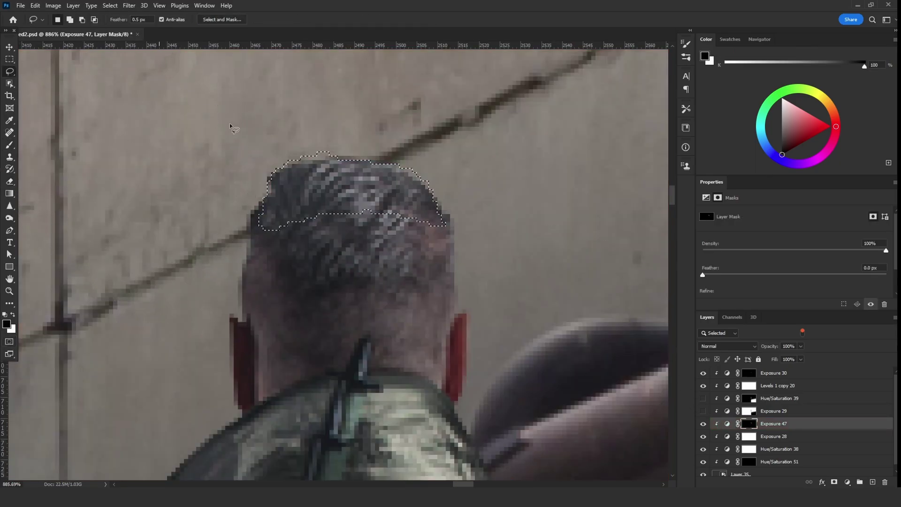
scroll(230, 127, "down", 10)
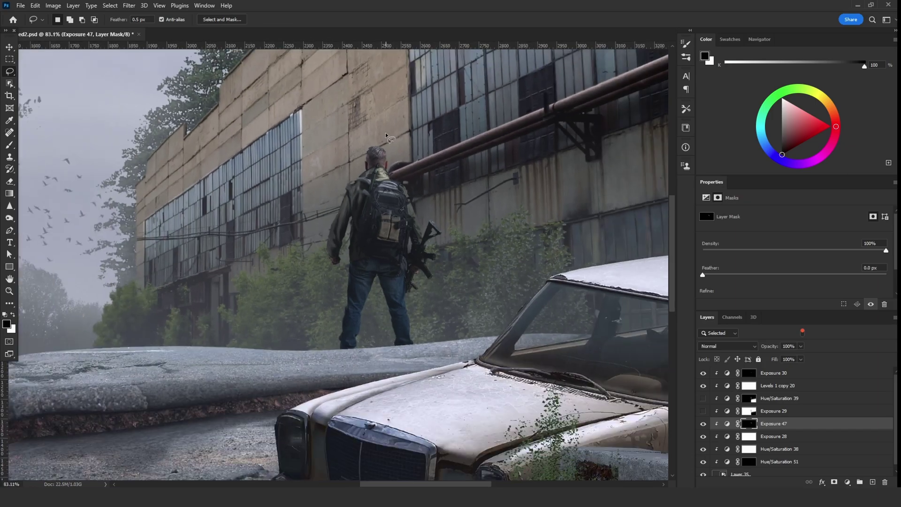
scroll(385, 135, "down", 1)
Enter Quick Mask, fill it with black, paint white over the man's left temple and ear, and trim the strokes with the eraser
scroll(377, 136, "up", 8)
key("b")
key("q")
key("alt+BackSpace")
scroll(401, 226, "up", 4)
key("x")
left_click_drag(346, 233, 359, 320)
left_click_drag(371, 155, 381, 244)
key("e")
left_click(435, 274)
left_click_drag(408, 317, 379, 284)
Exit Quick Mask and fill the temple and ear selection with white in the Exposure 47 mask
key("q")
key("x")
key("ctrl+BackSpace")
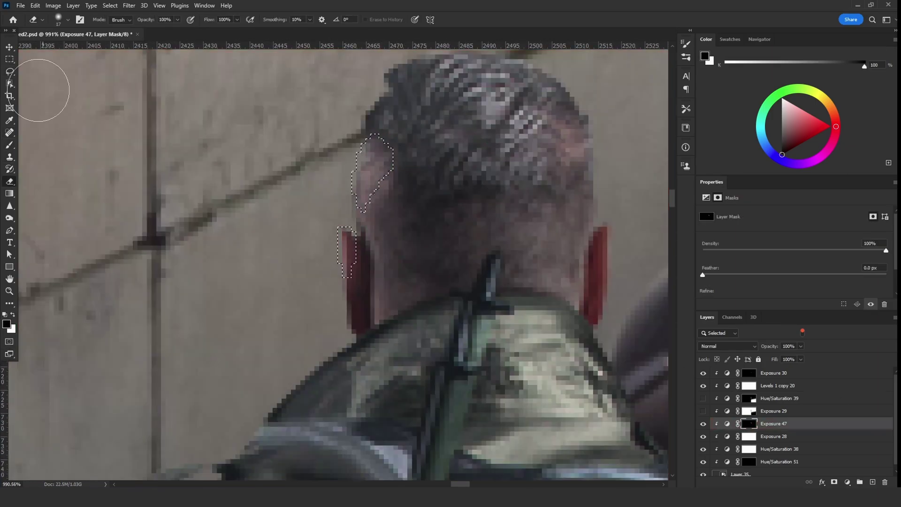
scroll(330, 152, "down", 10)
Enter Quick Mask again and paint the whole backpack white
scroll(361, 263, "up", 8)
key("q")
key("b")
key("x")
mouse_move(298, 335)
left_mouse_down()
mouse_move(319, 148)
mouse_move(430, 196)
mouse_move(288, 97)
mouse_move(469, 217)
mouse_move(489, 183)
left_mouse_up()
key("bracketright")
key("bracketright")
key("bracketright")
key("bracketright")
key("bracketright")
key("bracketright")
With a small black brush, mask out the opening of the backpack's side ring and a shadow beneath the side flap
key("x")
key("bracketleft")
key("bracketleft")
key("bracketleft")
key("bracketleft")
key("bracketleft")
key("bracketleft")
scroll(532, 116, "up", 6)
left_click(466, 178)
scroll(458, 142, "down", 3)
mouse_move(418, 418)
left_mouse_down()
mouse_move(392, 425)
mouse_move(451, 388)
left_mouse_up()
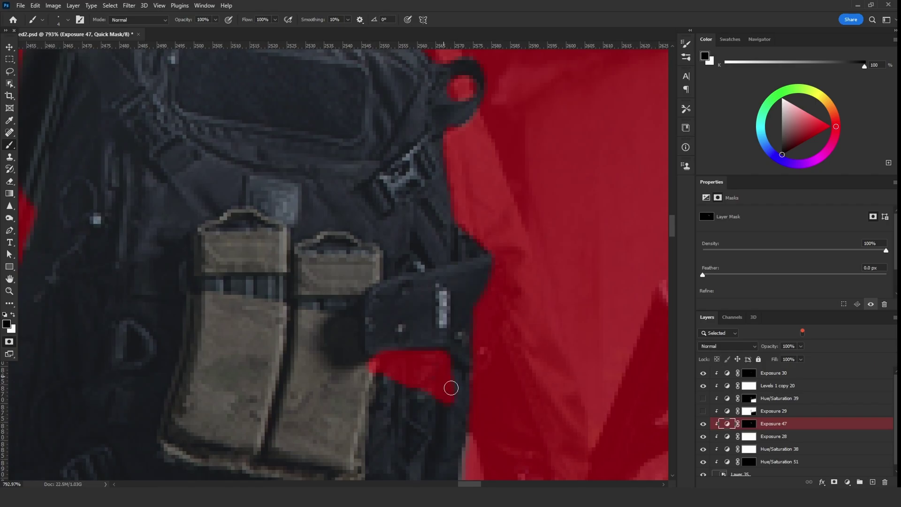
Smudge the lower edge of the shadow beneath the side flap to soften it
left_click(9, 206)
left_click(9, 206, "alt")
key("bracketleft")
key("bracketleft")
mouse_move(380, 378)
left_mouse_down()
mouse_move(418, 401)
mouse_move(418, 378)
left_mouse_up()
key("bracketleft")
key("bracketleft")
key("bracketleft")
key("bracketleft")
key("bracketleft")
scroll(448, 294, "down", 5)
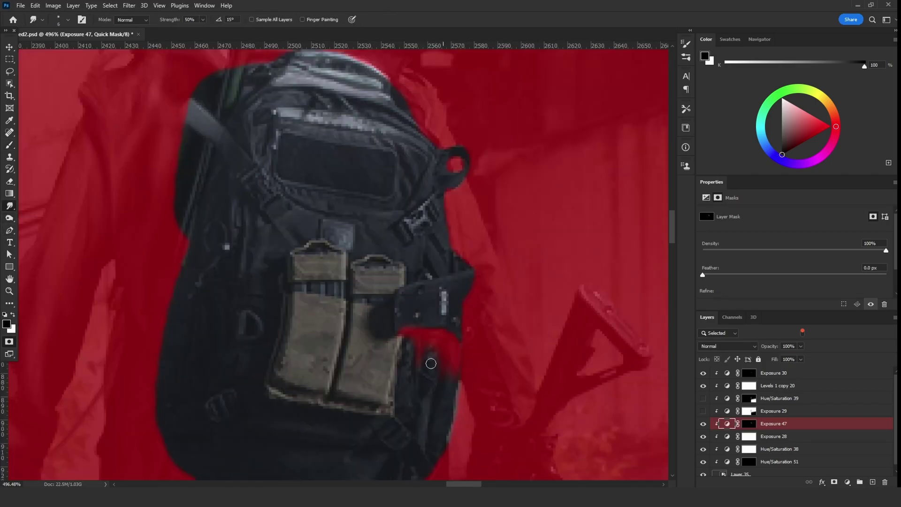
Trace the backpack's lower-right strap and buckle with the Lasso tool, using a 0 px feather
key("l")
scroll(442, 357, "down", 1)
key("x")
scroll(396, 331, "up", 4)
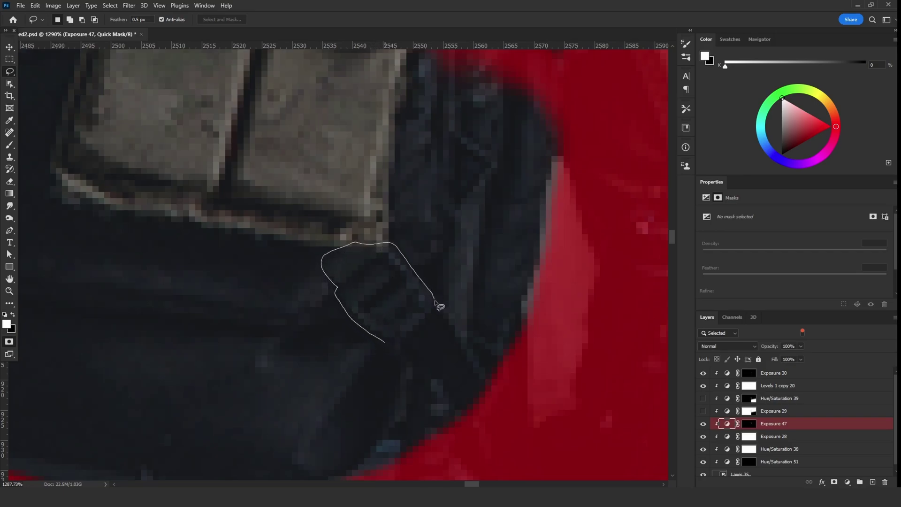
left_click_drag(402, 360, 404, 363)
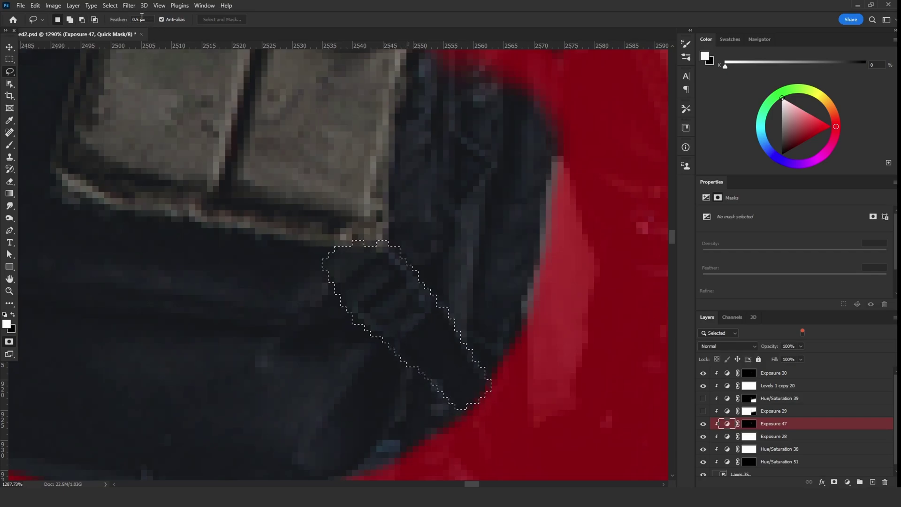
type("0")
left_click(419, 402)
left_click_drag(466, 415, 442, 309)
left_click_drag(480, 365, 491, 386)
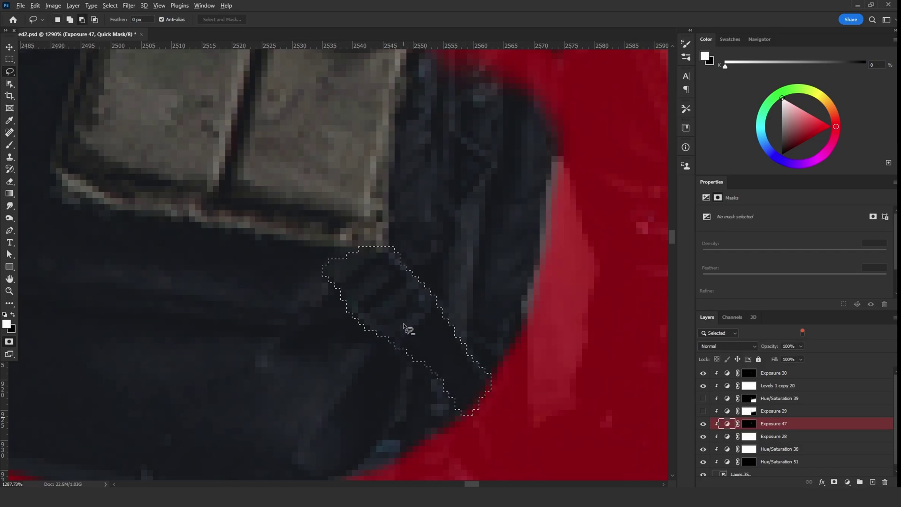
Subtract the two buckle slots from the strap selection and tidy the outline of its upper end
left_click_drag(401, 324, 400, 325)
mouse_move(370, 309)
left_mouse_down()
mouse_move(382, 287)
mouse_move(382, 312)
left_mouse_up()
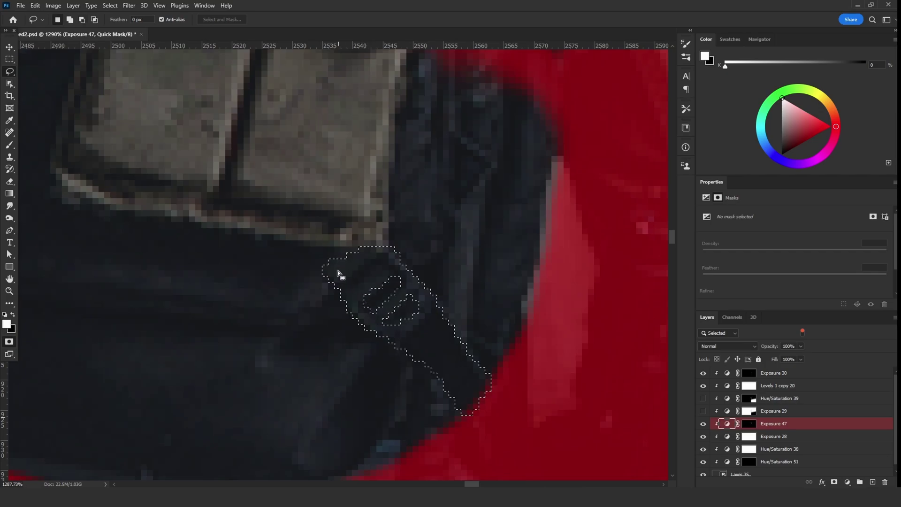
left_click_drag(359, 253, 356, 249)
Transform the strap selection and warp its lower end downward and inward like a cast shadow
right_click(373, 281)
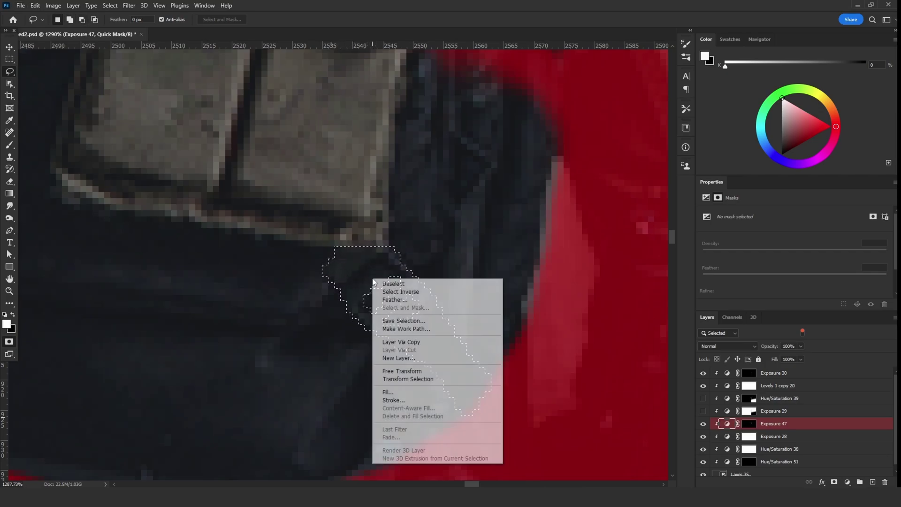
left_click(404, 378)
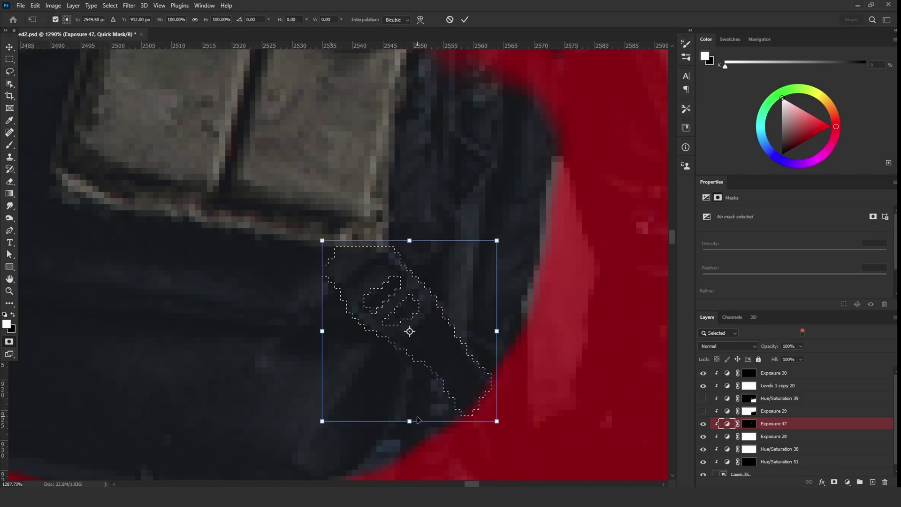
right_click(413, 380)
left_click(435, 241)
left_click_drag(422, 421, 408, 443)
left_click_drag(497, 423, 464, 455)
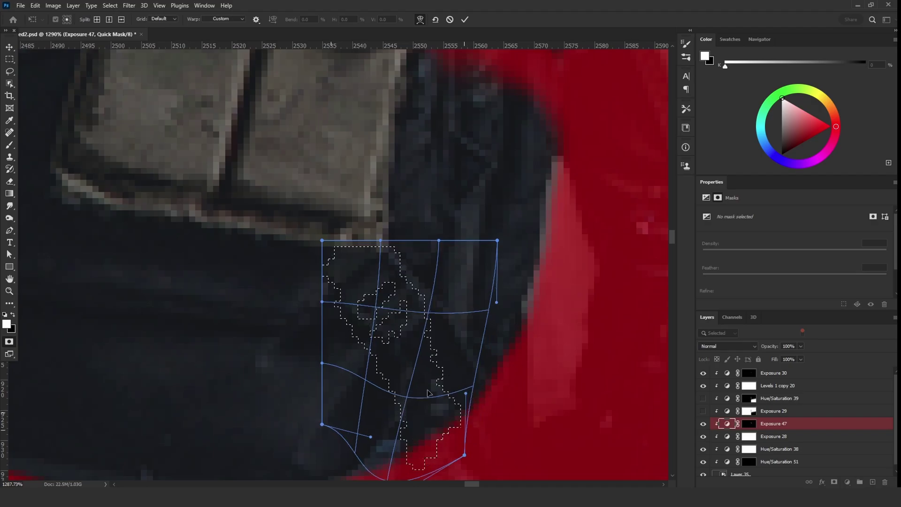
Warp the selection's upper corner, lower edge and centre further down and inward, and apply the transformation
left_click_drag(373, 269, 336, 267)
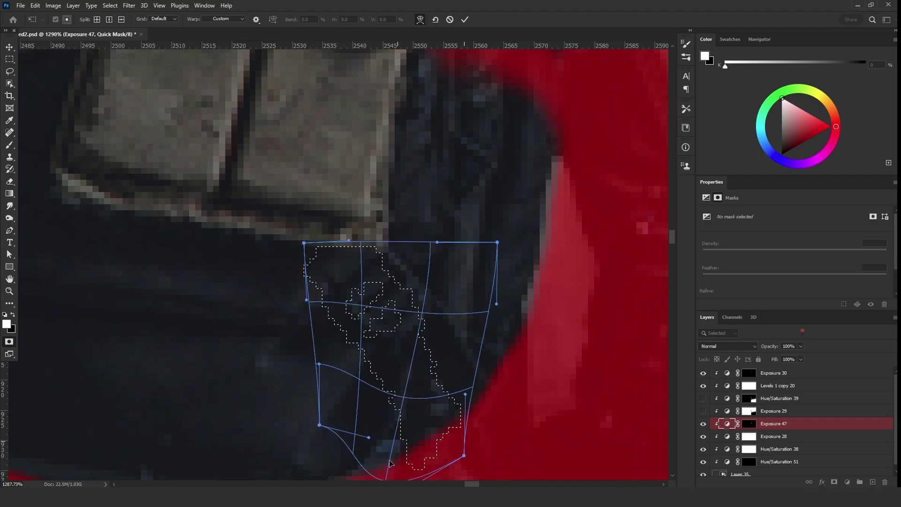
left_click_drag(390, 459, 378, 464)
left_click_drag(468, 421, 469, 421)
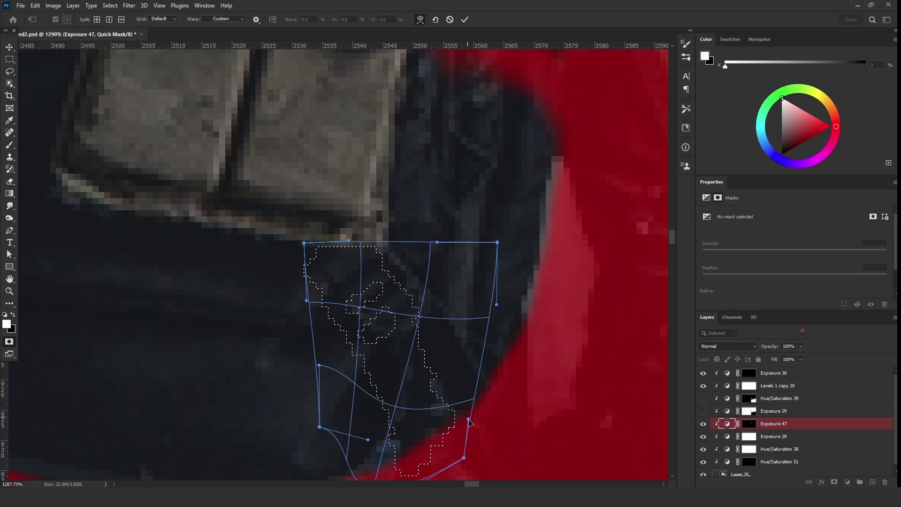
left_click_drag(376, 348, 379, 339)
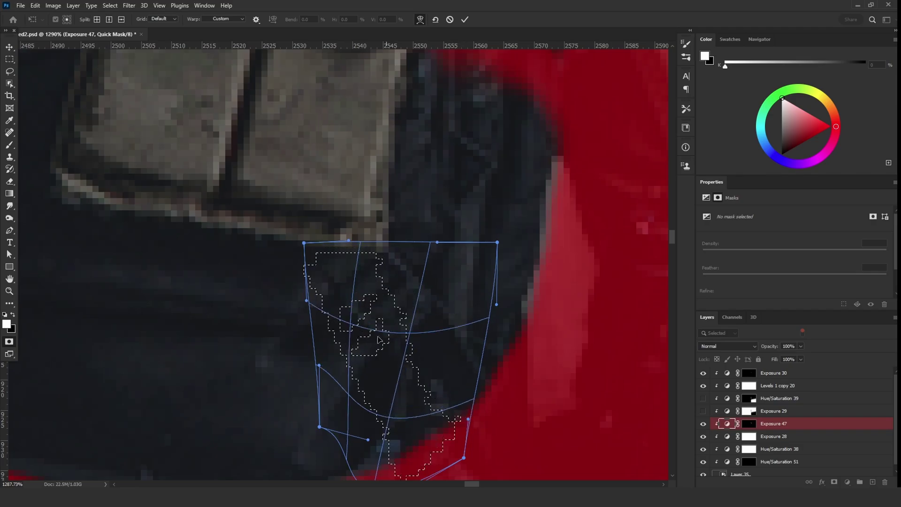
left_click(9, 47)
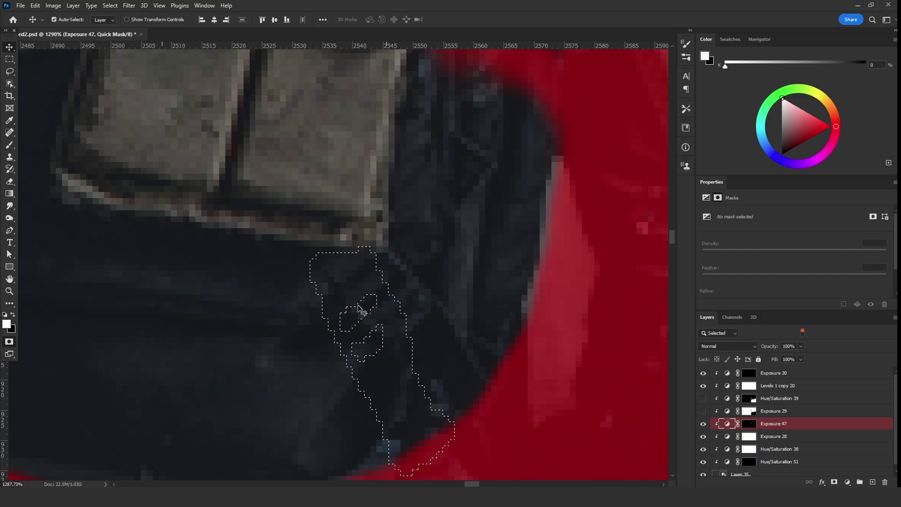
Fill the warped strap selection with black in the Quick Mask and deselect
left_click(10, 72)
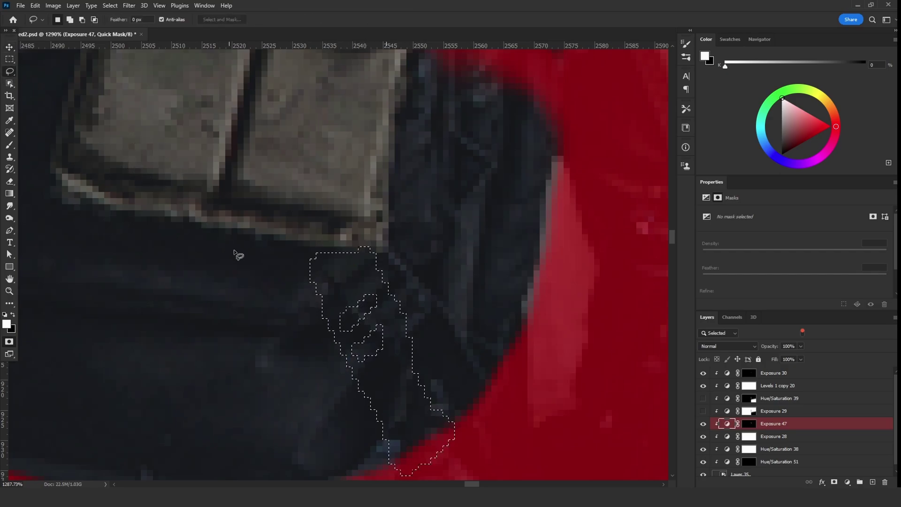
key("Delete")
key("ctrl+d")
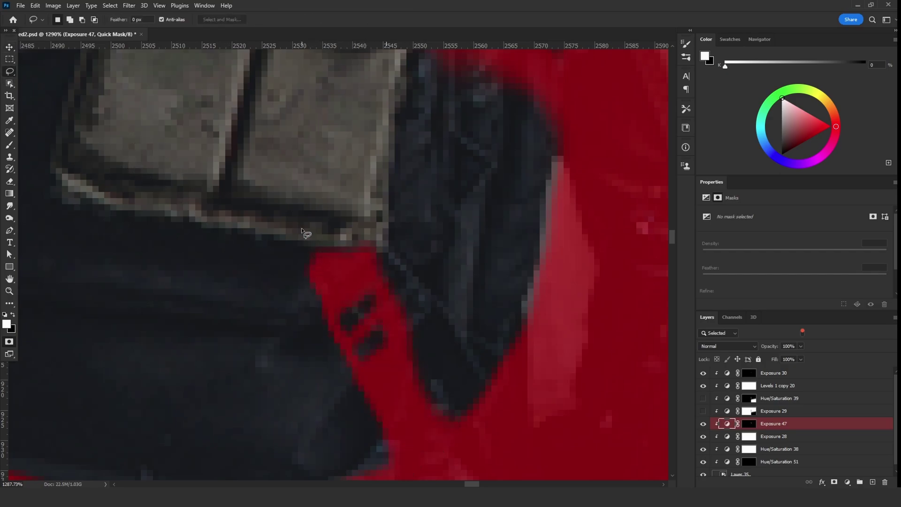
Repaint white over the buckle and strap so only the cast shadow beside them is masked, cleaning the strap tip with black
left_click(10, 144)
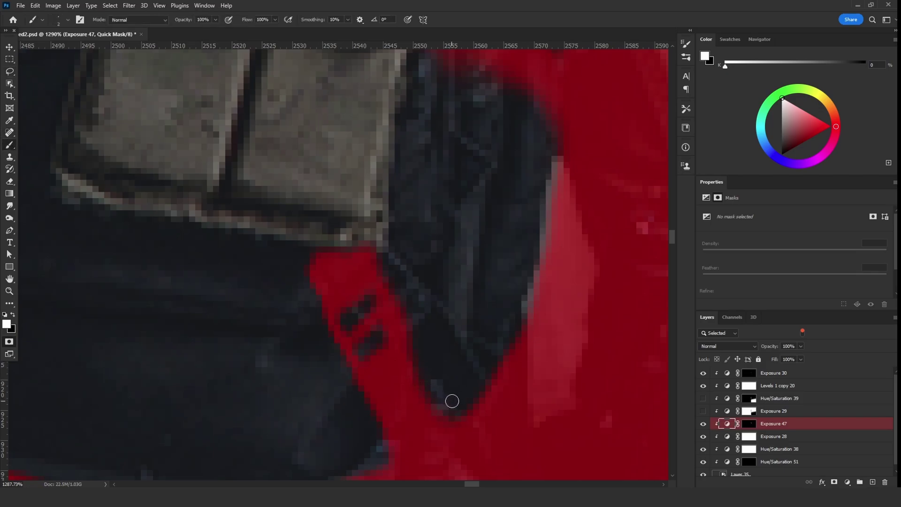
key("x")
left_click_drag(451, 403, 407, 338)
key("x")
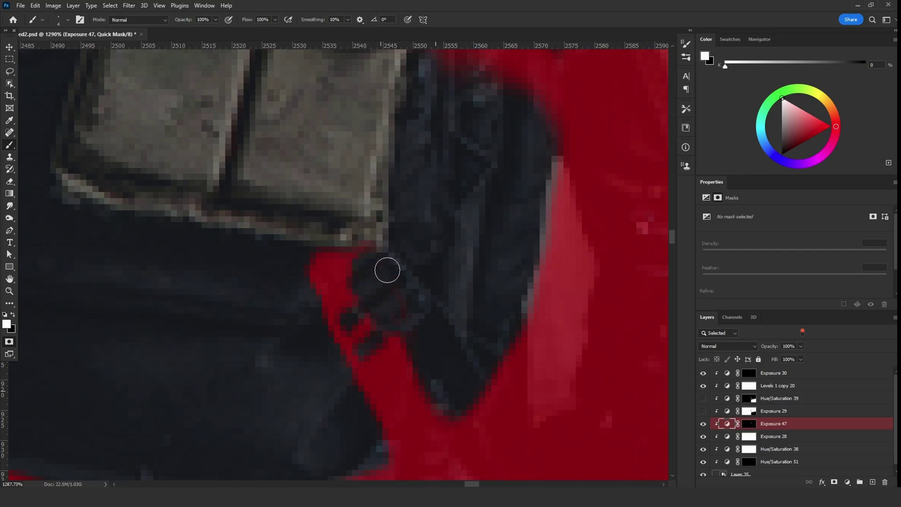
scroll(395, 282, "down", 3)
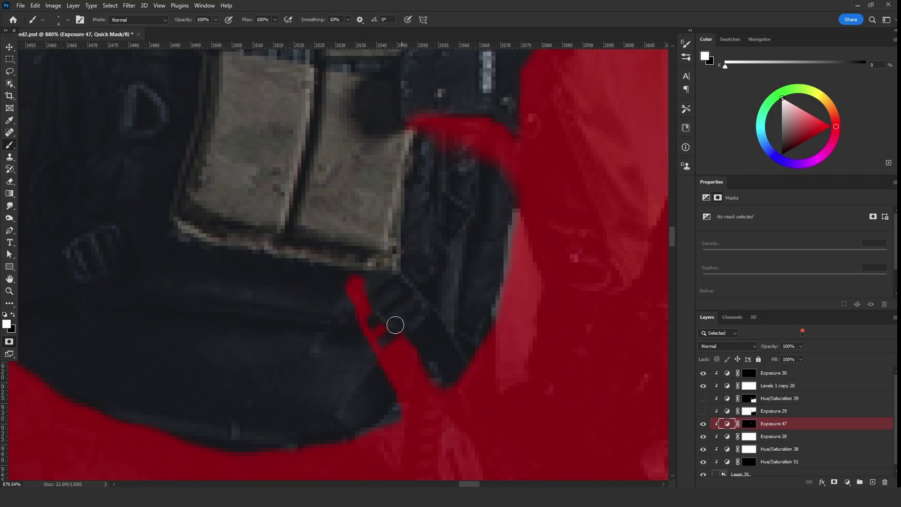
key("x")
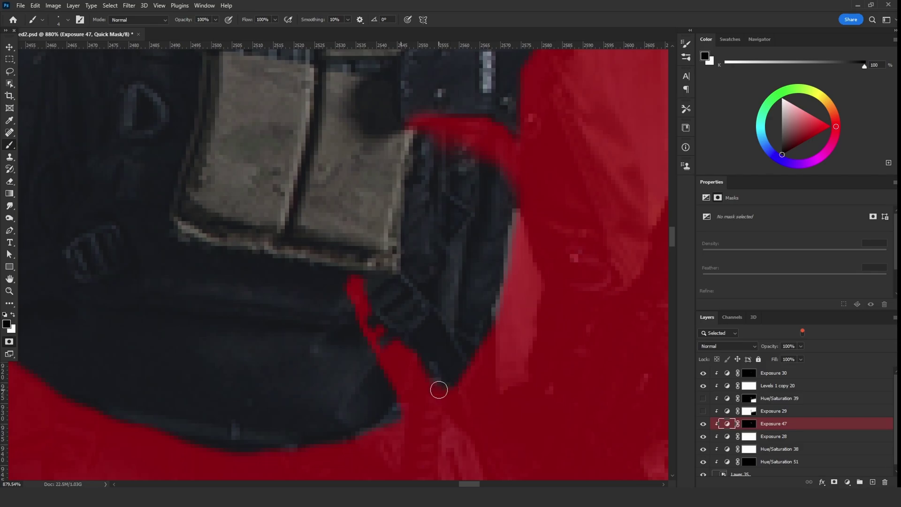
scroll(66, 205, "up", 1)
key("x")
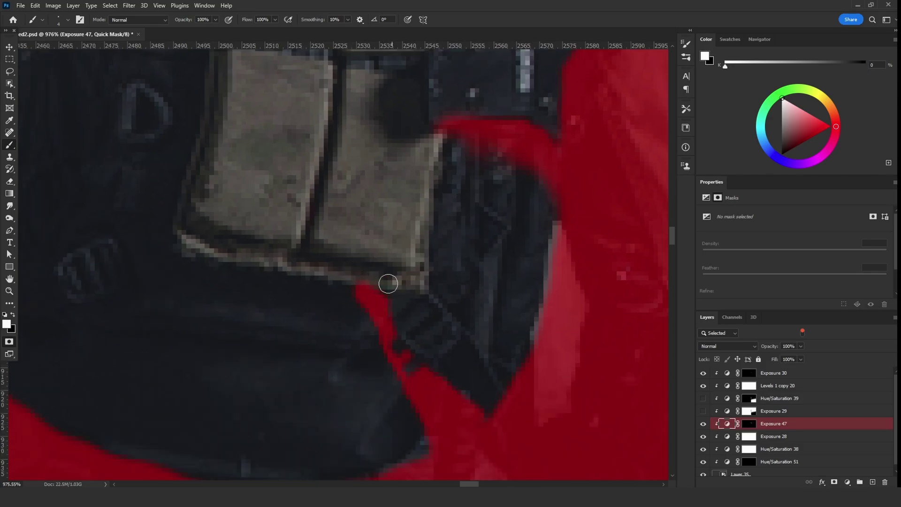
scroll(460, 286, "down", 5)
scroll(434, 362, "up", 4)
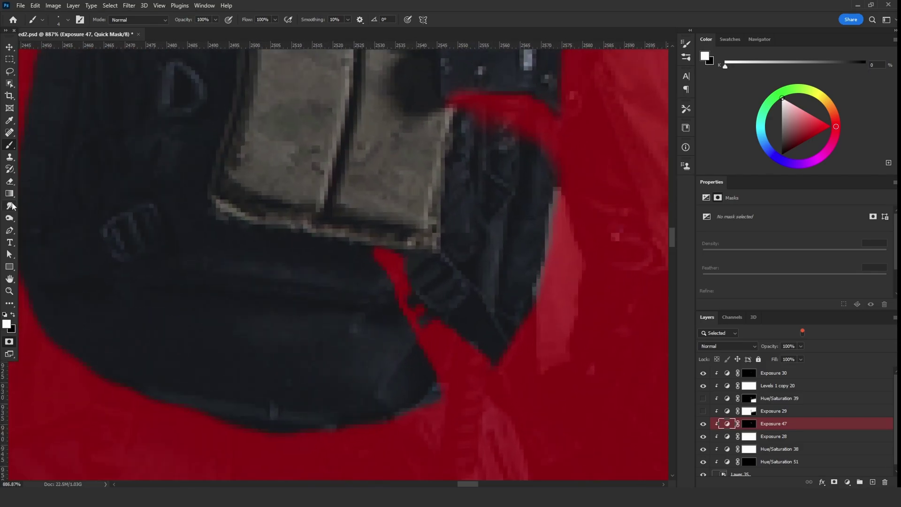
Smudge the mask edge where the strap shadow meets the backpack's bottom corner
left_click(11, 205)
right_click(386, 397, "alt")
left_click_drag(421, 363, 430, 396)
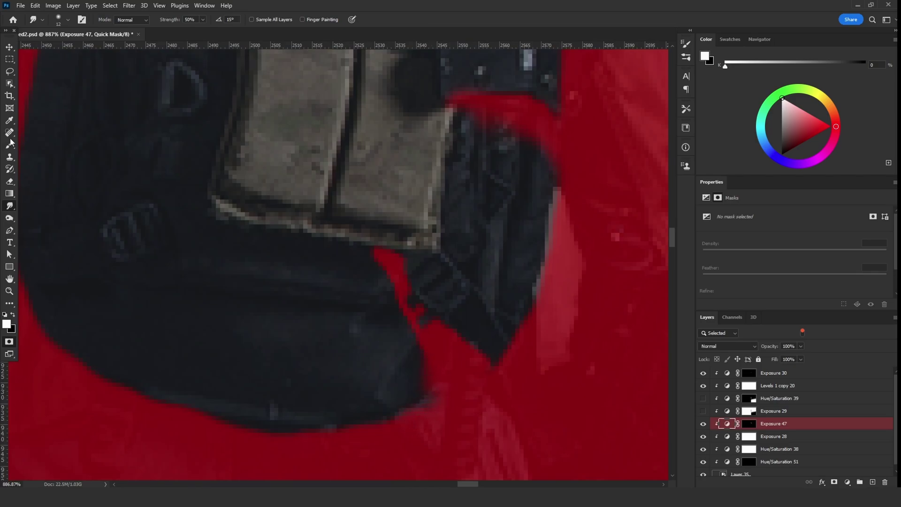
Paint a black shadow below the two magazine pouches in the Quick Mask
left_click(10, 143)
key("x")
scroll(216, 221, "down", 1)
mouse_move(216, 220)
left_mouse_down()
mouse_move(513, 356)
mouse_move(376, 286)
mouse_move(538, 302)
left_mouse_up()
Smudge the edges of the shadow below the pouches into the surrounding backpack
left_click(9, 207)
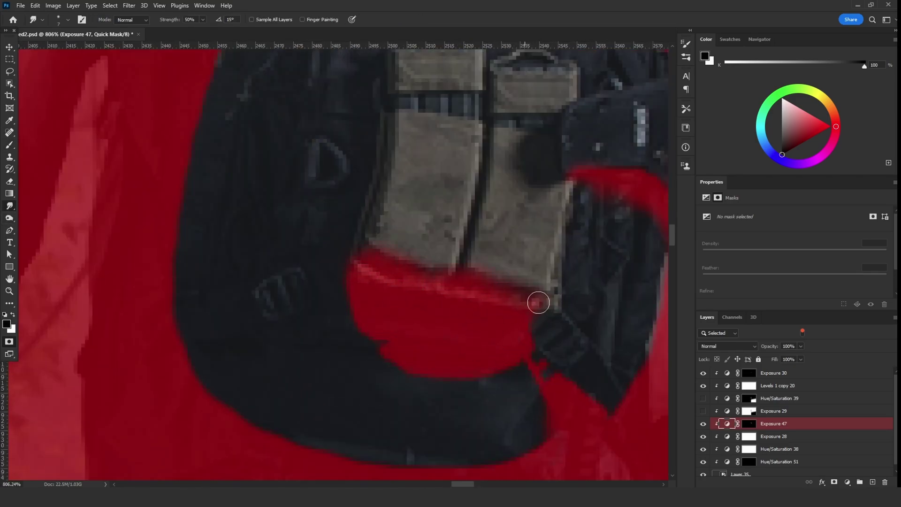
right_click(443, 276, "alt")
right_click(370, 224, "alt")
scroll(369, 354, "down", 3)
left_click_drag(352, 354, 391, 374)
scroll(457, 408, "up", 3)
scroll(331, 244, "down", 5)
Trace the lower-left strap and buckle with the Lasso tool, excluding the slots, and offset the selection downward
key("l")
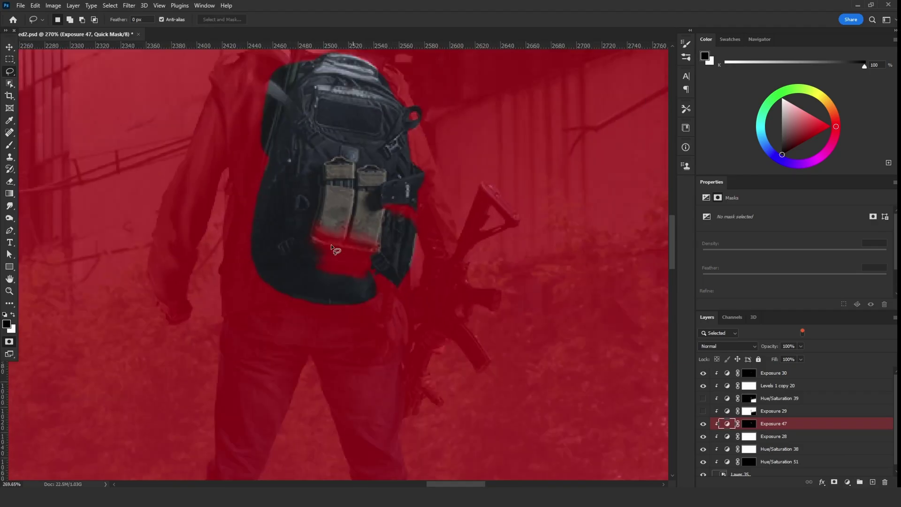
scroll(264, 241, "up", 5)
mouse_move(417, 305)
left_mouse_down()
mouse_move(421, 261)
mouse_move(418, 306)
left_mouse_up()
mouse_move(395, 251)
left_mouse_down()
mouse_move(426, 302)
mouse_move(387, 330)
left_mouse_up()
key("ctrl+t")
left_click_drag(382, 394, 408, 390)
key("Return")
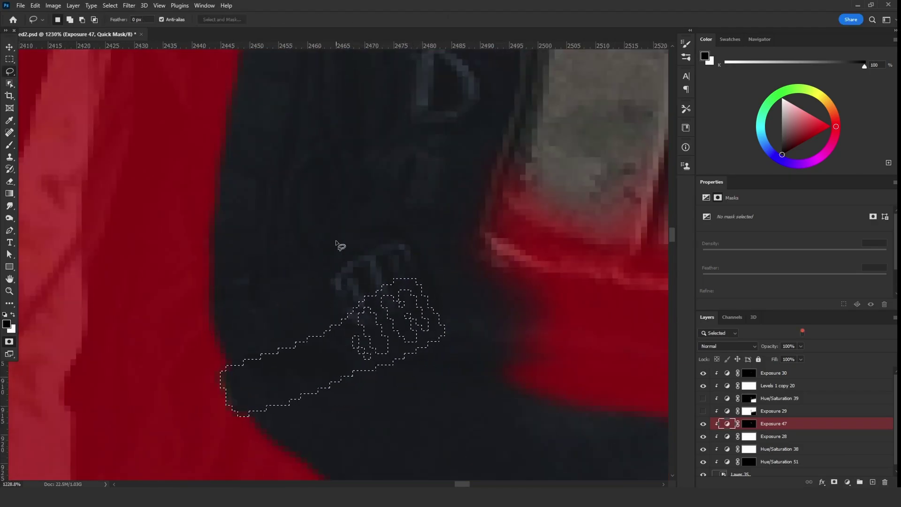
Fill the lower-left strap's shadow selection with black, deselect, and restore the buckle with white
key("alt+BackSpace")
key("ctrl+d")
key("b")
key("x")
left_click_drag(350, 316, 409, 287)
scroll(359, 334, "down", 4)
Mask out the backpack's bottom and left side with a large soft black brush
key("x")
right_click(417, 408, "alt")
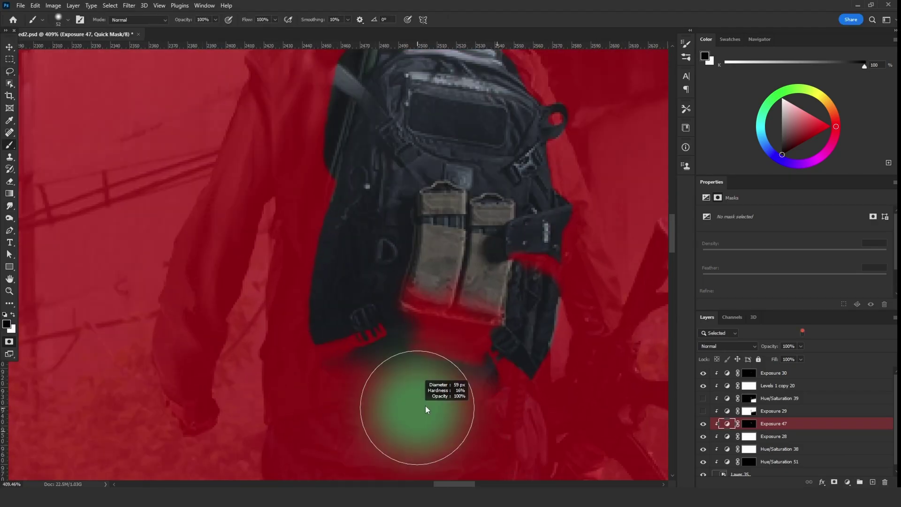
left_click_drag(274, 288, 302, 241)
Paint a thin curved black shadow beneath the D-ring on the backpack's left side
right_click(323, 290, "alt")
scroll(323, 290, "up", 5)
left_click_drag(402, 287, 346, 317)
key("x")
key("x")
left_click(331, 328)
key("x")
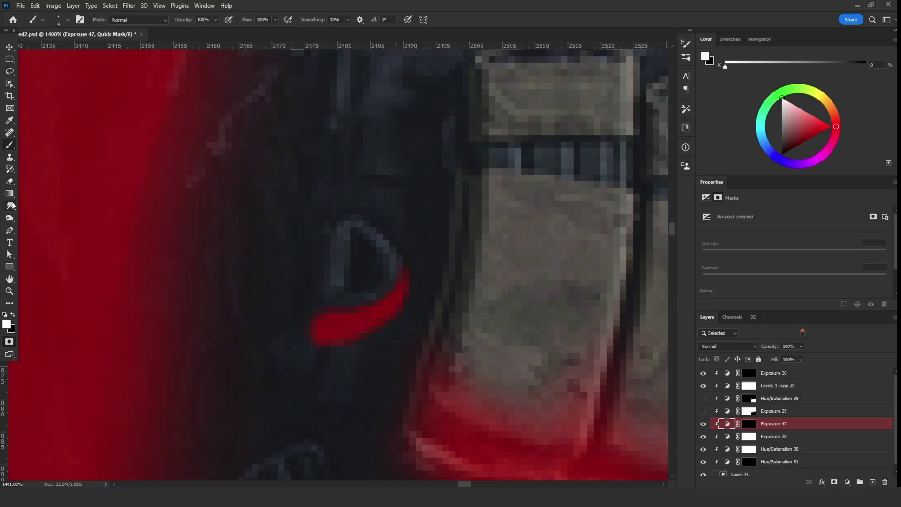
Paint black shadows beneath the left side strap and below the backpack's top flap
scroll(282, 306, "down", 4)
left_click_drag(298, 215, 299, 273)
key("x")
right_click(301, 185, "alt")
mouse_move(270, 181)
left_mouse_down()
mouse_move(293, 172)
mouse_move(337, 229)
mouse_move(475, 233)
left_mouse_up()
key("x")
right_click(271, 192, "alt")
Fade the backpack's upper-left edge and shoulder strap out of the Quick Mask selection with a soft eraser
scroll(319, 211, "down", 5)
scroll(365, 178, "up", 5)
key("x")
key("e")
scroll(408, 202, "down", 4)
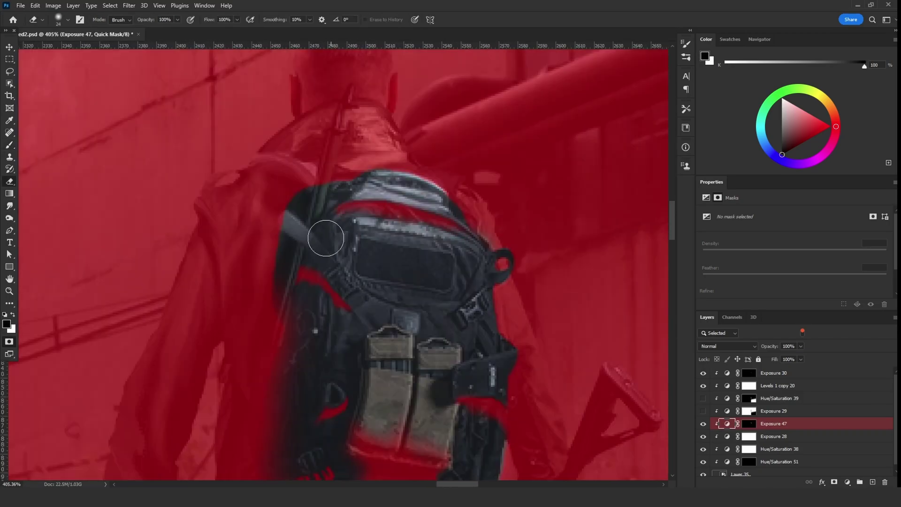
scroll(277, 282, "up", 2)
key("x")
mouse_move(267, 336)
left_mouse_down()
mouse_move(286, 229)
mouse_move(328, 177)
mouse_move(326, 155)
left_mouse_up()
Mask out the strip between the right magazine pouch and the side panel with a smaller eraser
key("bracketleft")
key("bracketleft")
key("bracketleft")
scroll(446, 119, "down", 4)
scroll(512, 385, "up", 7)
left_click_drag(400, 180, 383, 254)
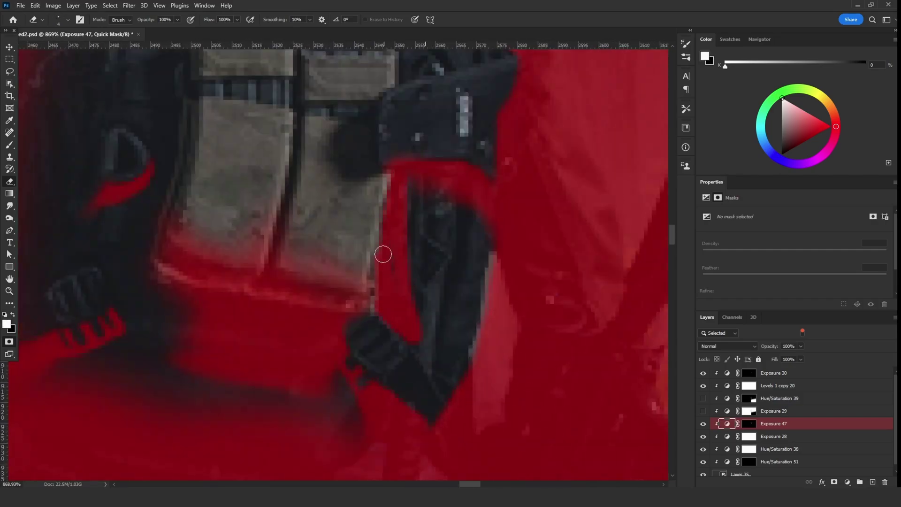
Paint black shading over the right side panel above the lower strap and smudge it
key("b")
scroll(455, 279, "down", 4)
scroll(454, 266, "up", 4)
key("x")
mouse_move(434, 312)
left_mouse_down()
mouse_move(431, 388)
mouse_move(438, 411)
mouse_move(401, 366)
left_mouse_up()
key("r")
scroll(439, 282, "down", 4)
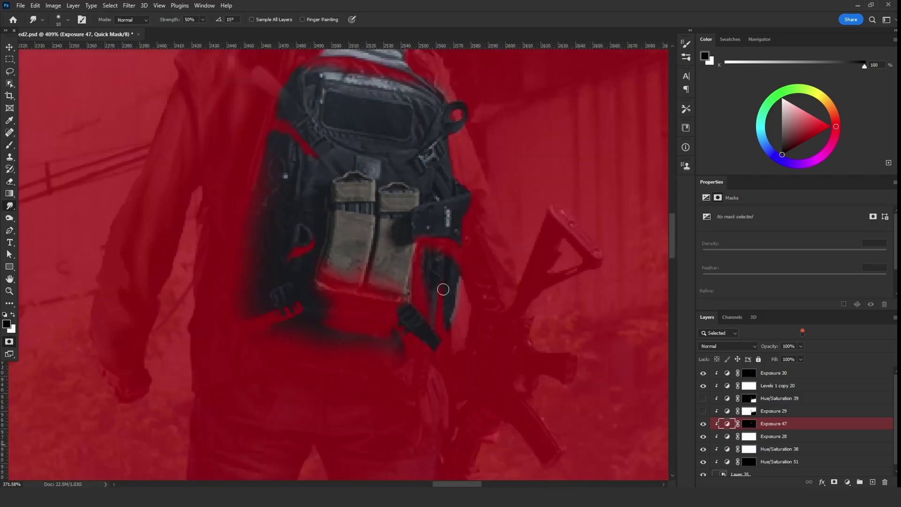
Reveal the backpack's left shoulder strap in the Quick Mask selection with a small eraser
scroll(443, 289, "down", 3)
scroll(527, 198, "up", 4)
scroll(479, 308, "up", 2)
key("e")
scroll(261, 205, "down", 2)
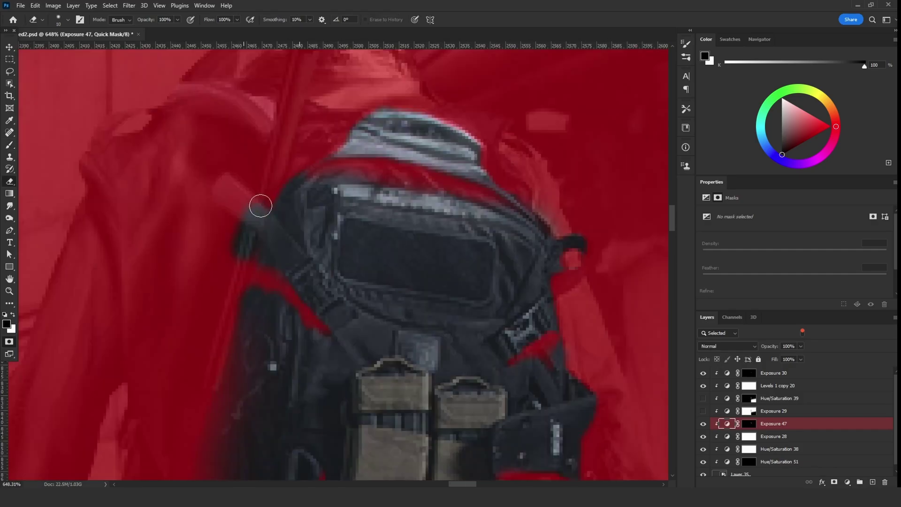
left_click_drag(260, 205, 251, 243)
right_click(261, 224, "alt")
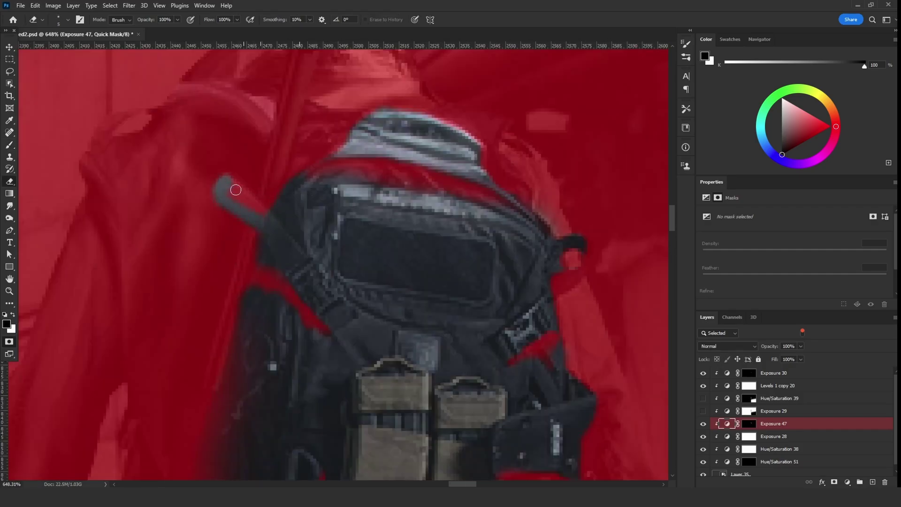
scroll(412, 186, "down", 5)
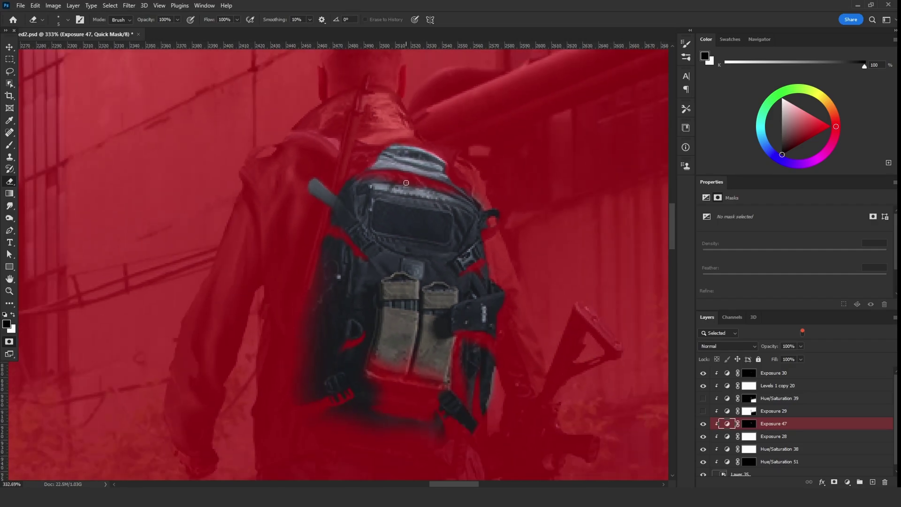
scroll(409, 182, "up", 3)
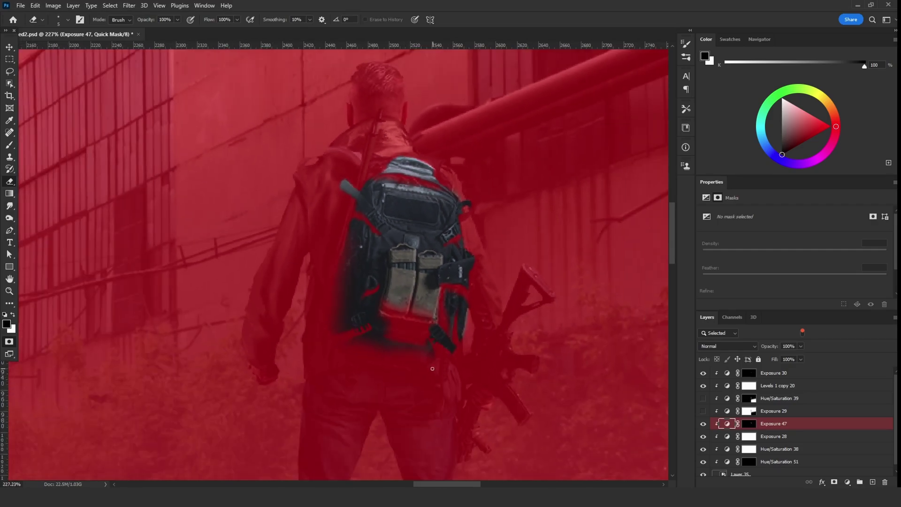
Soften the backpack's lower-left edge in the Quick Mask with a larger soft eraser that masks it out
key("x")
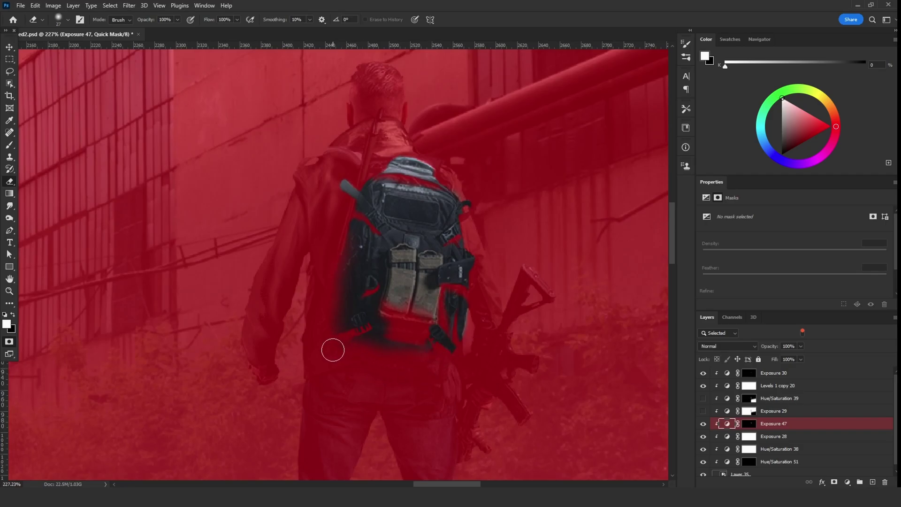
left_click_drag(316, 298, 326, 299)
scroll(378, 306, "down", 5)
scroll(394, 298, "up", 5)
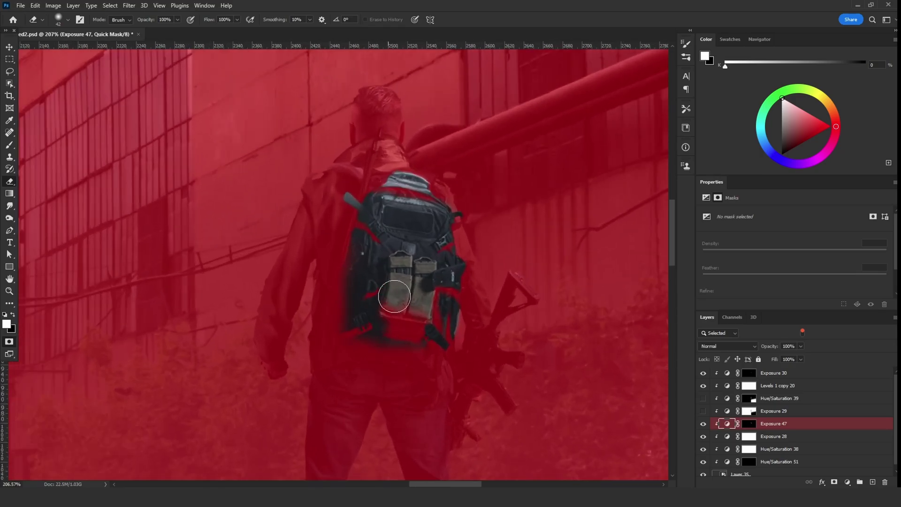
scroll(404, 275, "up", 3)
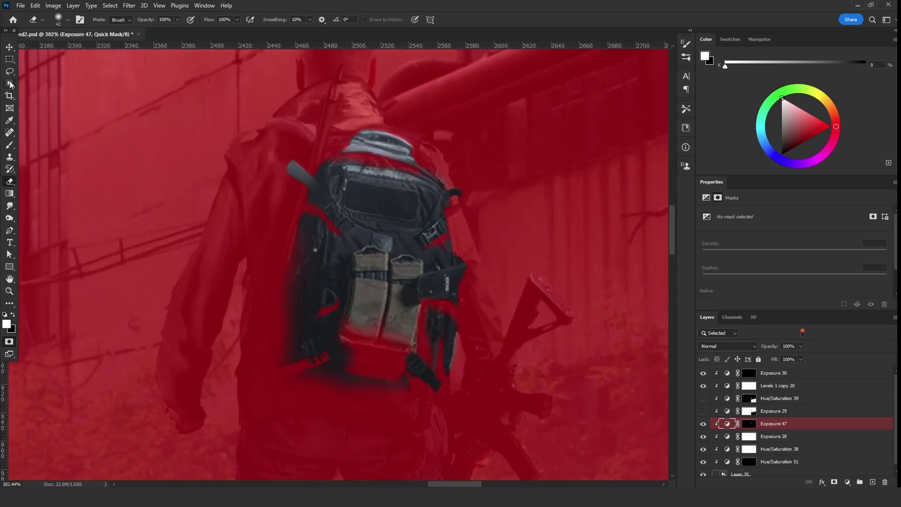
Lasso the backpack's magazine pouches and fade their lower halves out of the Quick Mask with a large soft black brush
left_click(10, 71)
key("x")
scroll(362, 353, "up", 6)
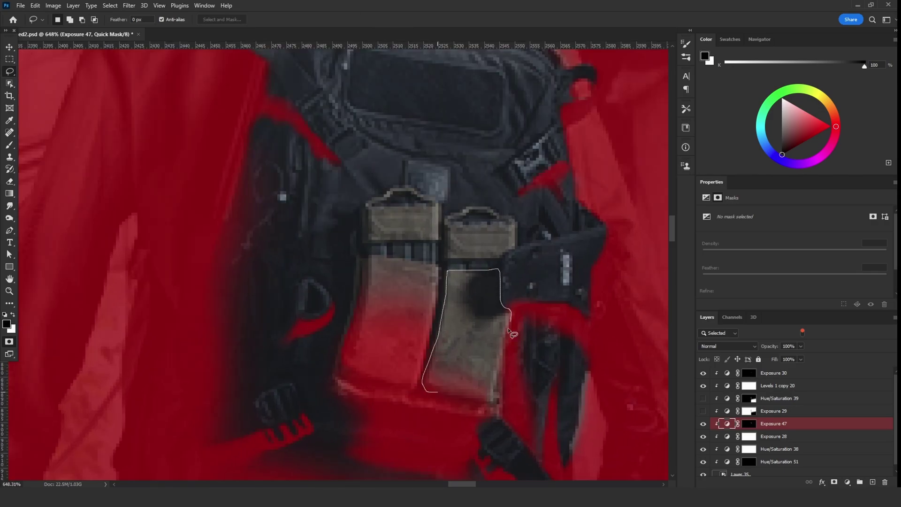
left_click_drag(498, 398, 442, 401)
key("b")
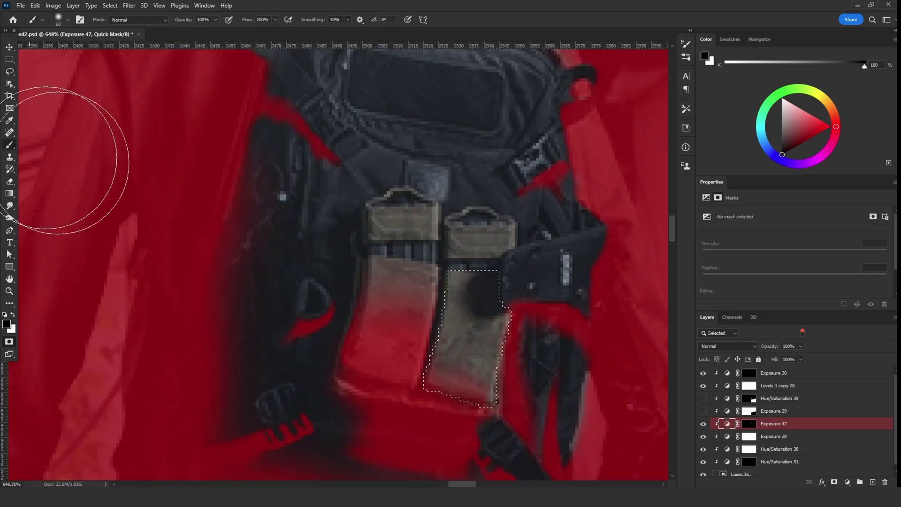
mouse_move(463, 358)
left_mouse_down()
mouse_move(467, 376)
mouse_move(433, 385)
left_mouse_up()
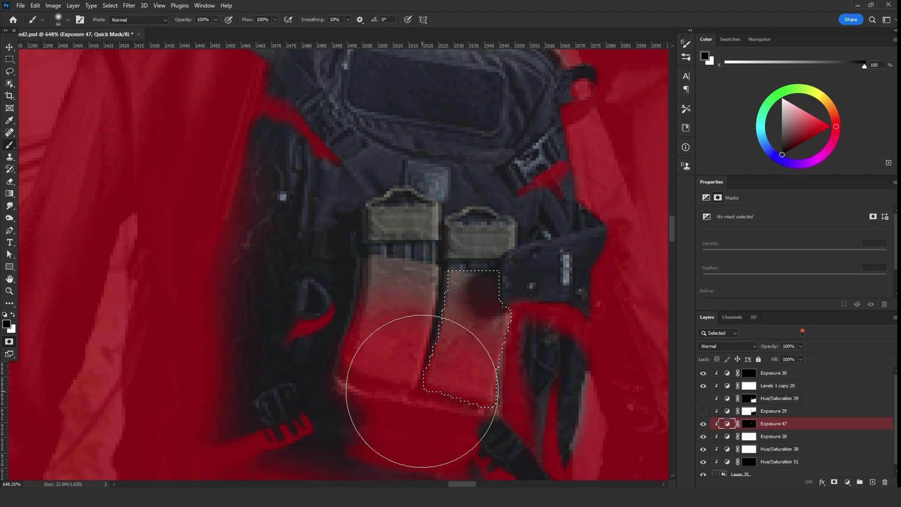
left_click(9, 71)
scroll(202, 134, "down", 10)
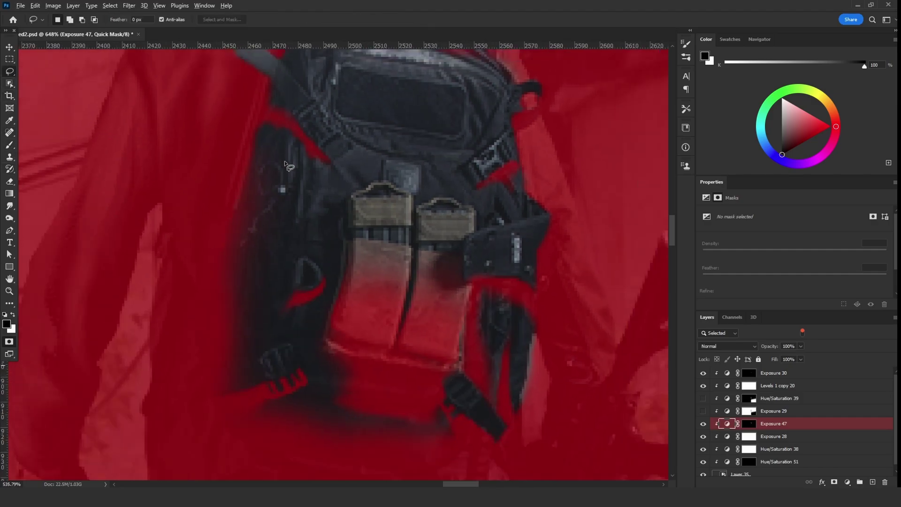
scroll(284, 208, "up", 8)
Convert the Quick Mask into a selection, fill it with white on the Exposure 47 layer mask, and deselect
key("b")
scroll(447, 318, "down", 5)
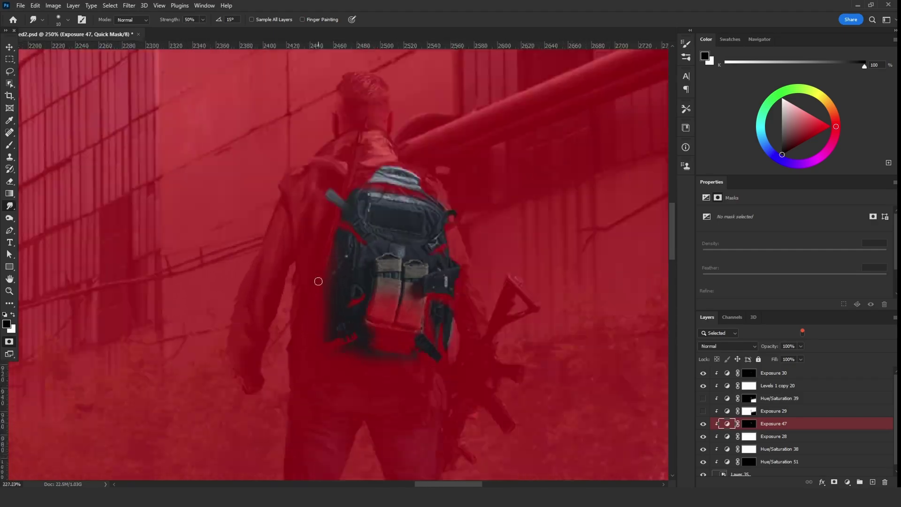
key("bracketright")
key("bracketright")
key("bracketright")
key("bracketright")
key("q")
key("ctrl+BackSpace")
key("l")
key("ctrl+d")
scroll(549, 280, "down", 2)
Set the Exposure 47 adjustment to exposure +2.96 and gamma correction 0.74, and compare the figure with the layer hidden and shown
left_click(727, 424)
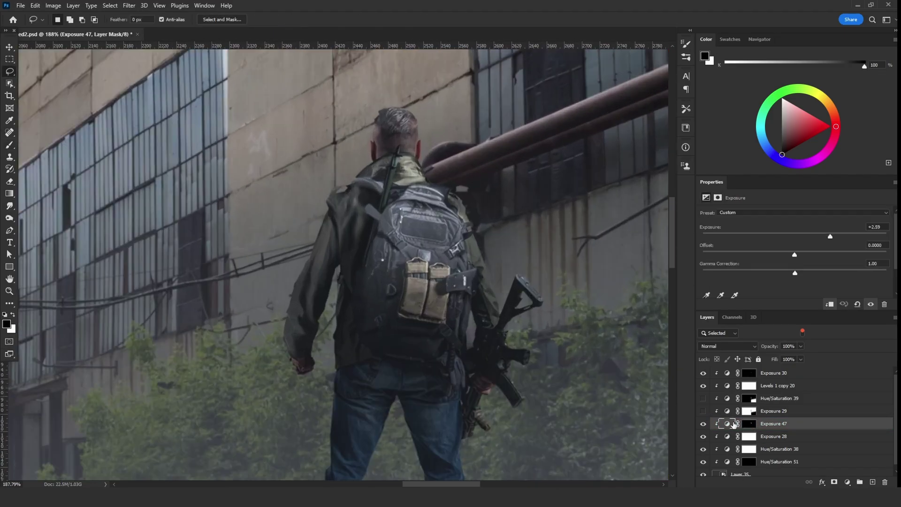
left_click_drag(795, 273, 814, 273)
key("z")
left_click_drag(381, 245, 329, 245)
left_click(703, 424)
left_click(703, 424)
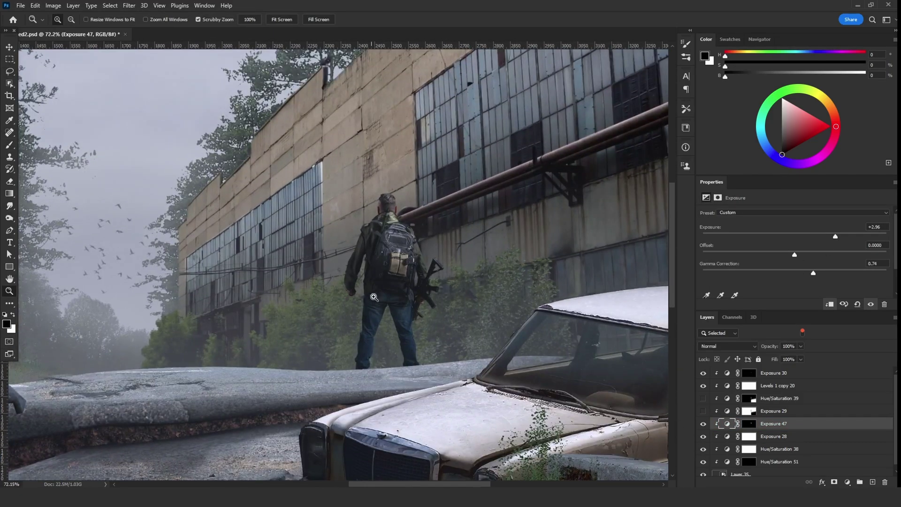
Set the Exposure 47 offset to -0.0051 and check the relit backpack with the layer hidden and shown
left_click_drag(387, 237, 408, 259)
left_click(703, 398)
left_click(703, 398)
left_click_drag(795, 254, 794, 258)
mouse_move(462, 188)
left_mouse_down()
mouse_move(438, 188)
mouse_move(498, 188)
mouse_move(446, 188)
left_mouse_up()
left_click(703, 424)
left_click(703, 424)
left_click(703, 423)
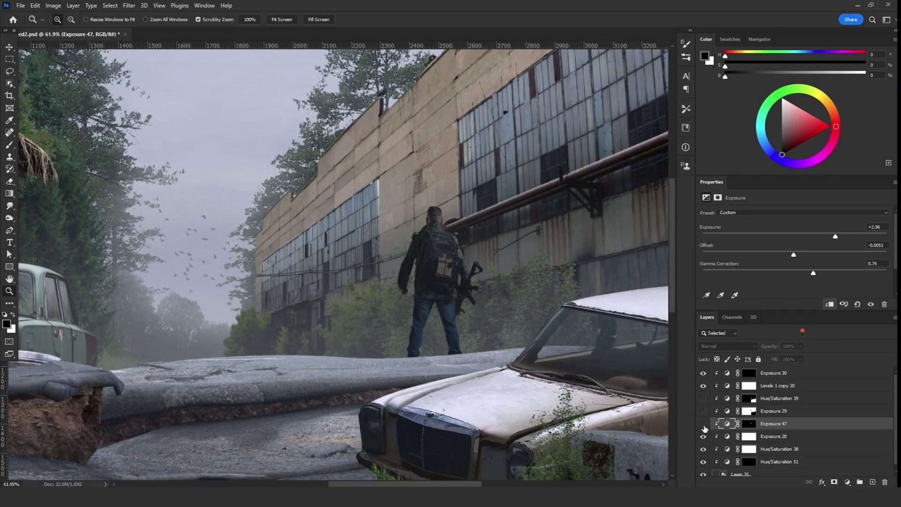
left_click(703, 423)
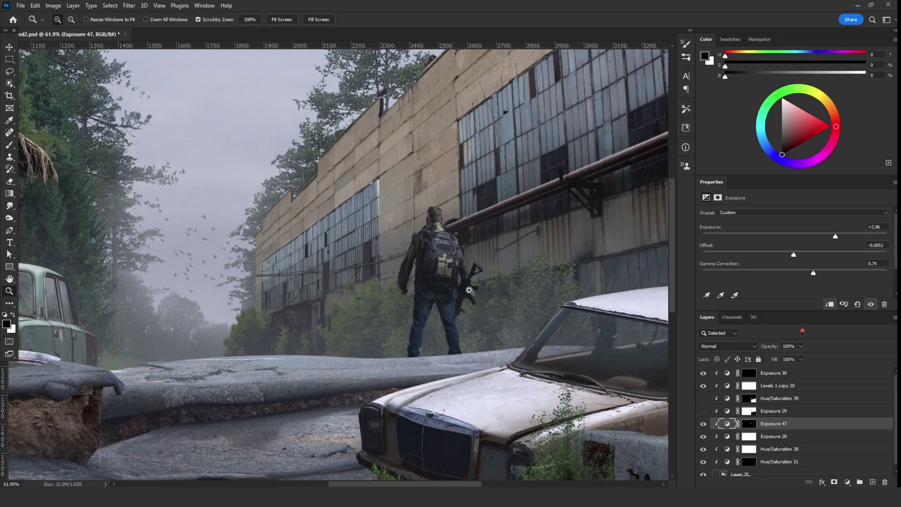